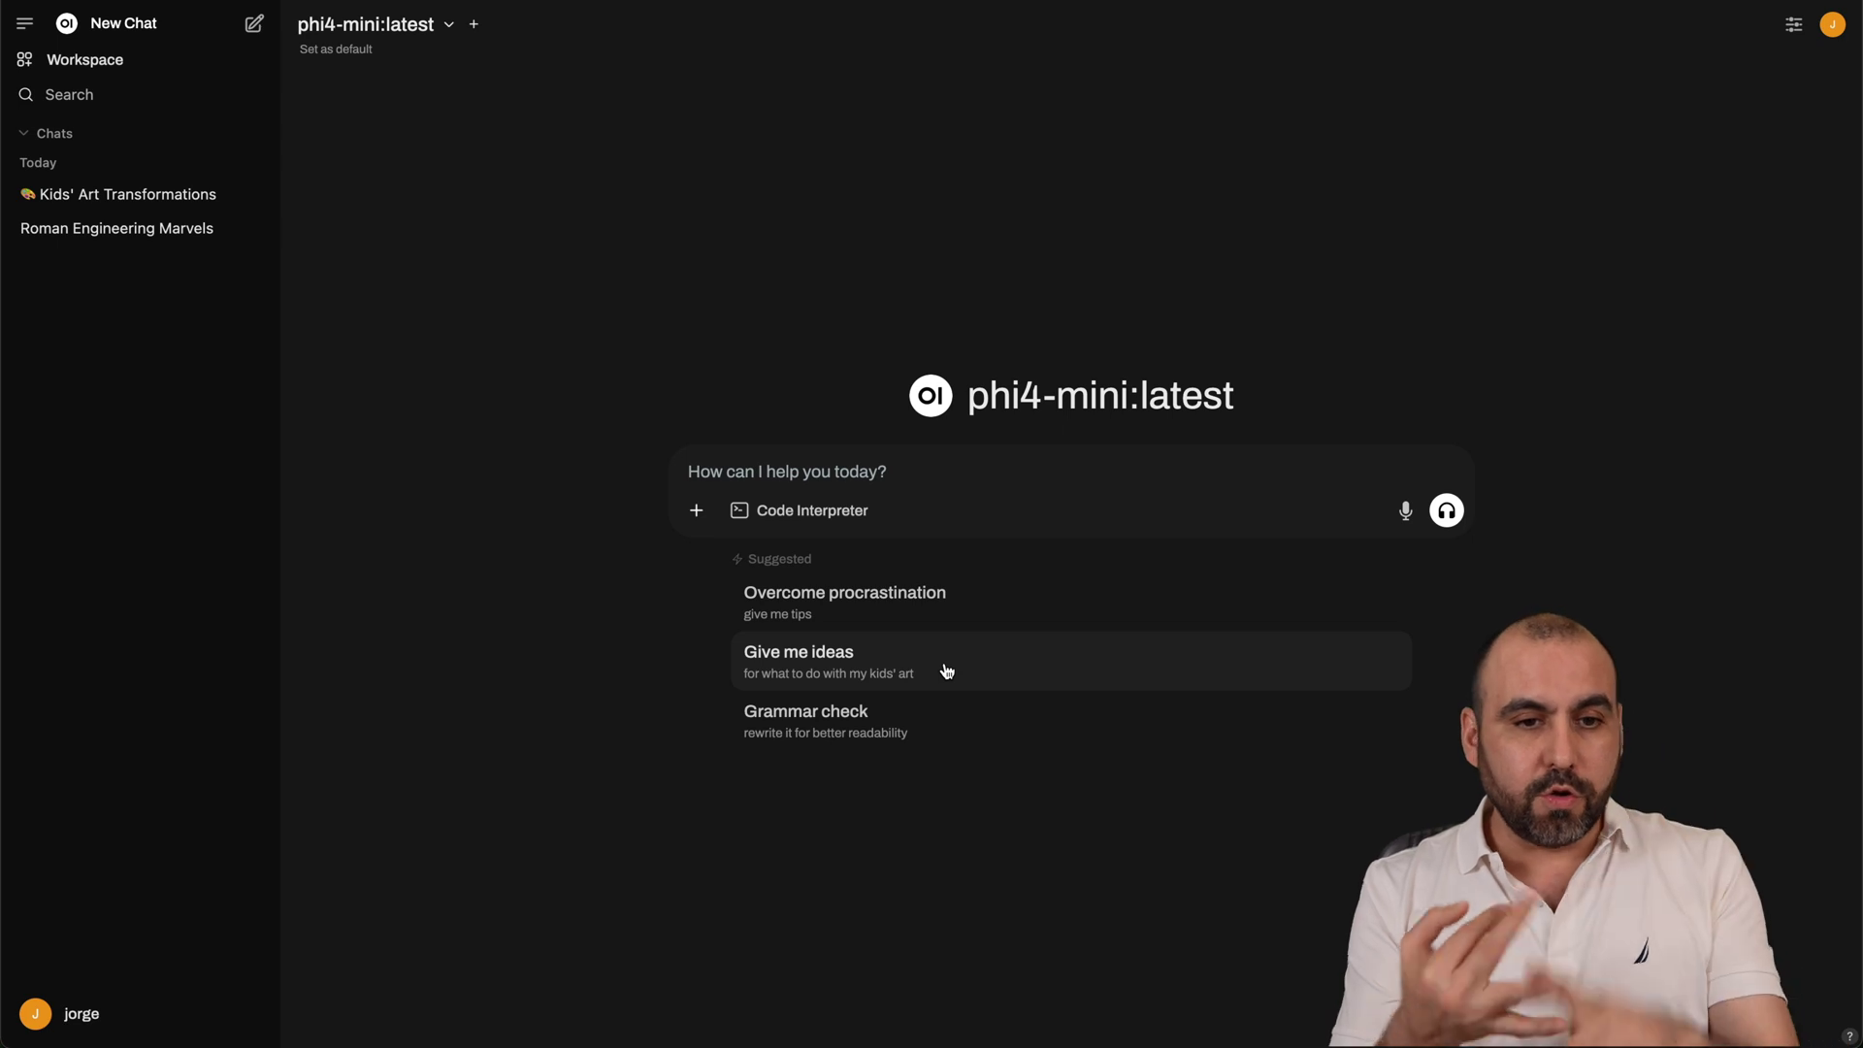
# Show the installed models list: phi4-mini:latest, deepseek-r1, gemma3 and llama3.2
pyautogui.click(428, 28)
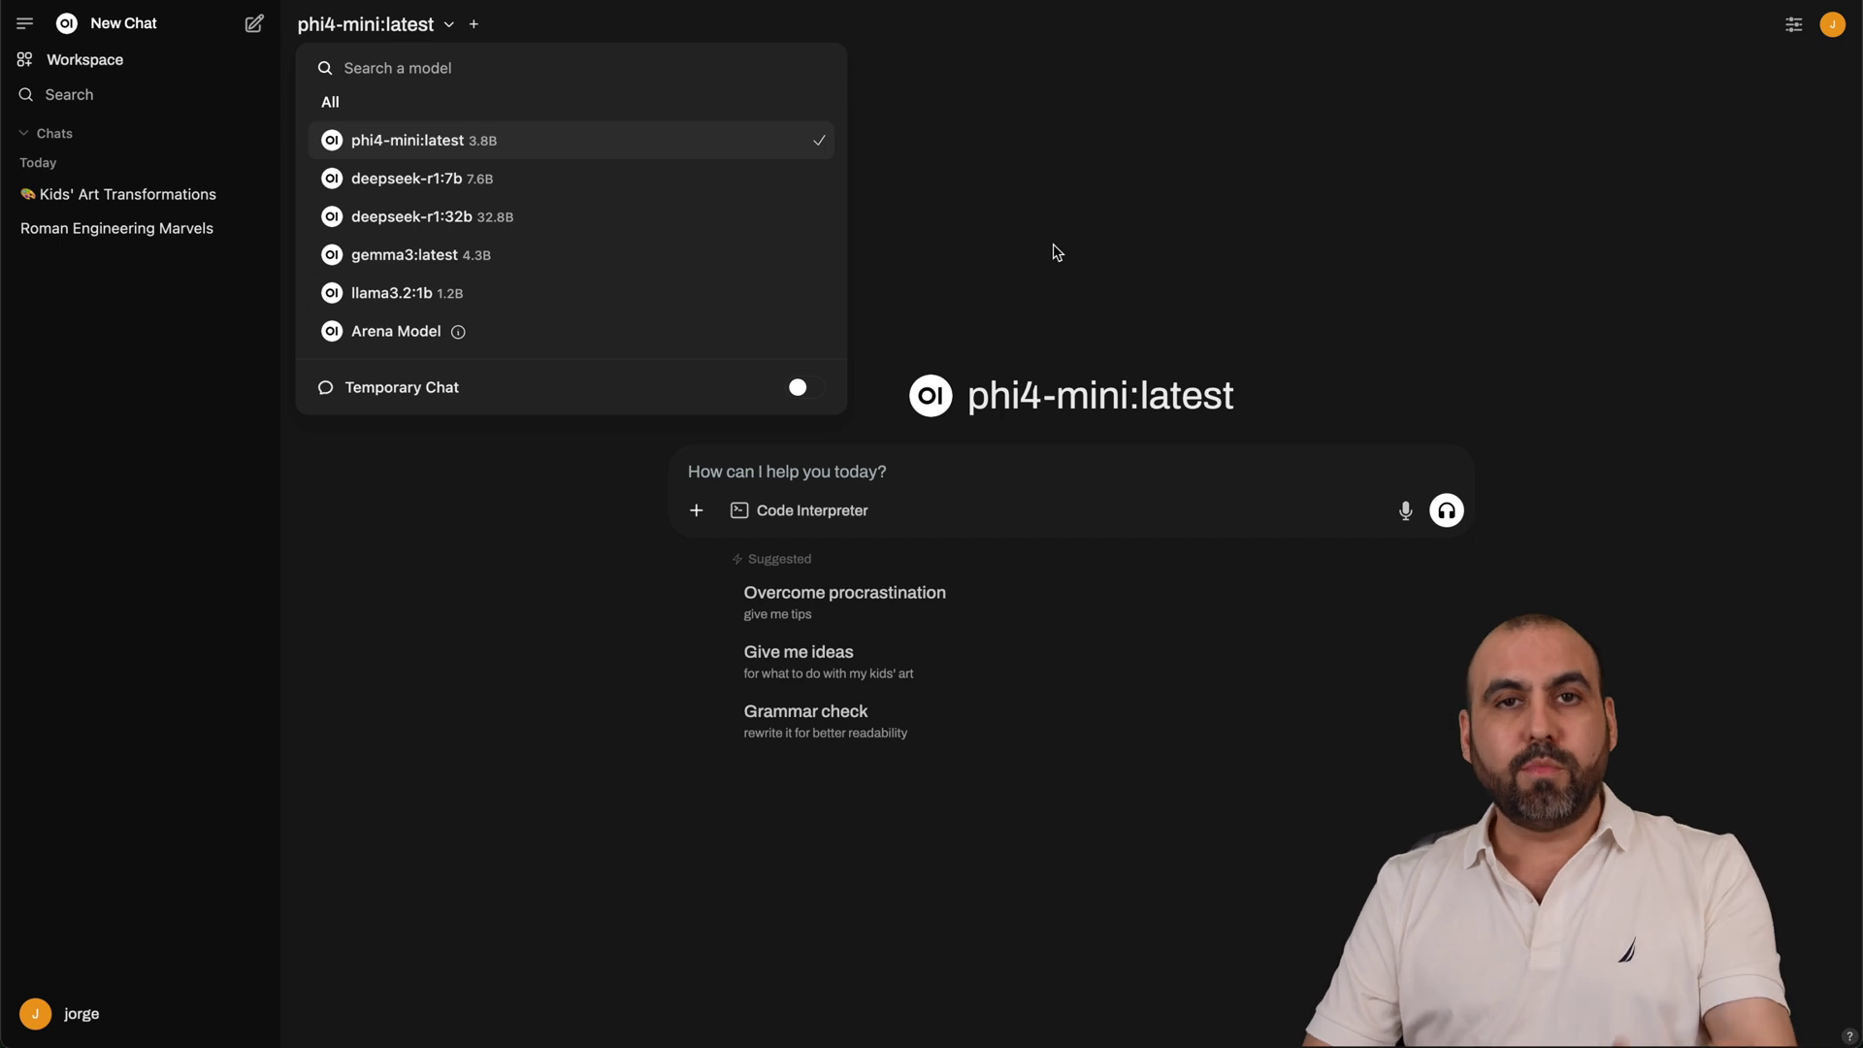
# Close the model list, leaving the empty phi4-mini:latest chat
pyautogui.click(1079, 251)
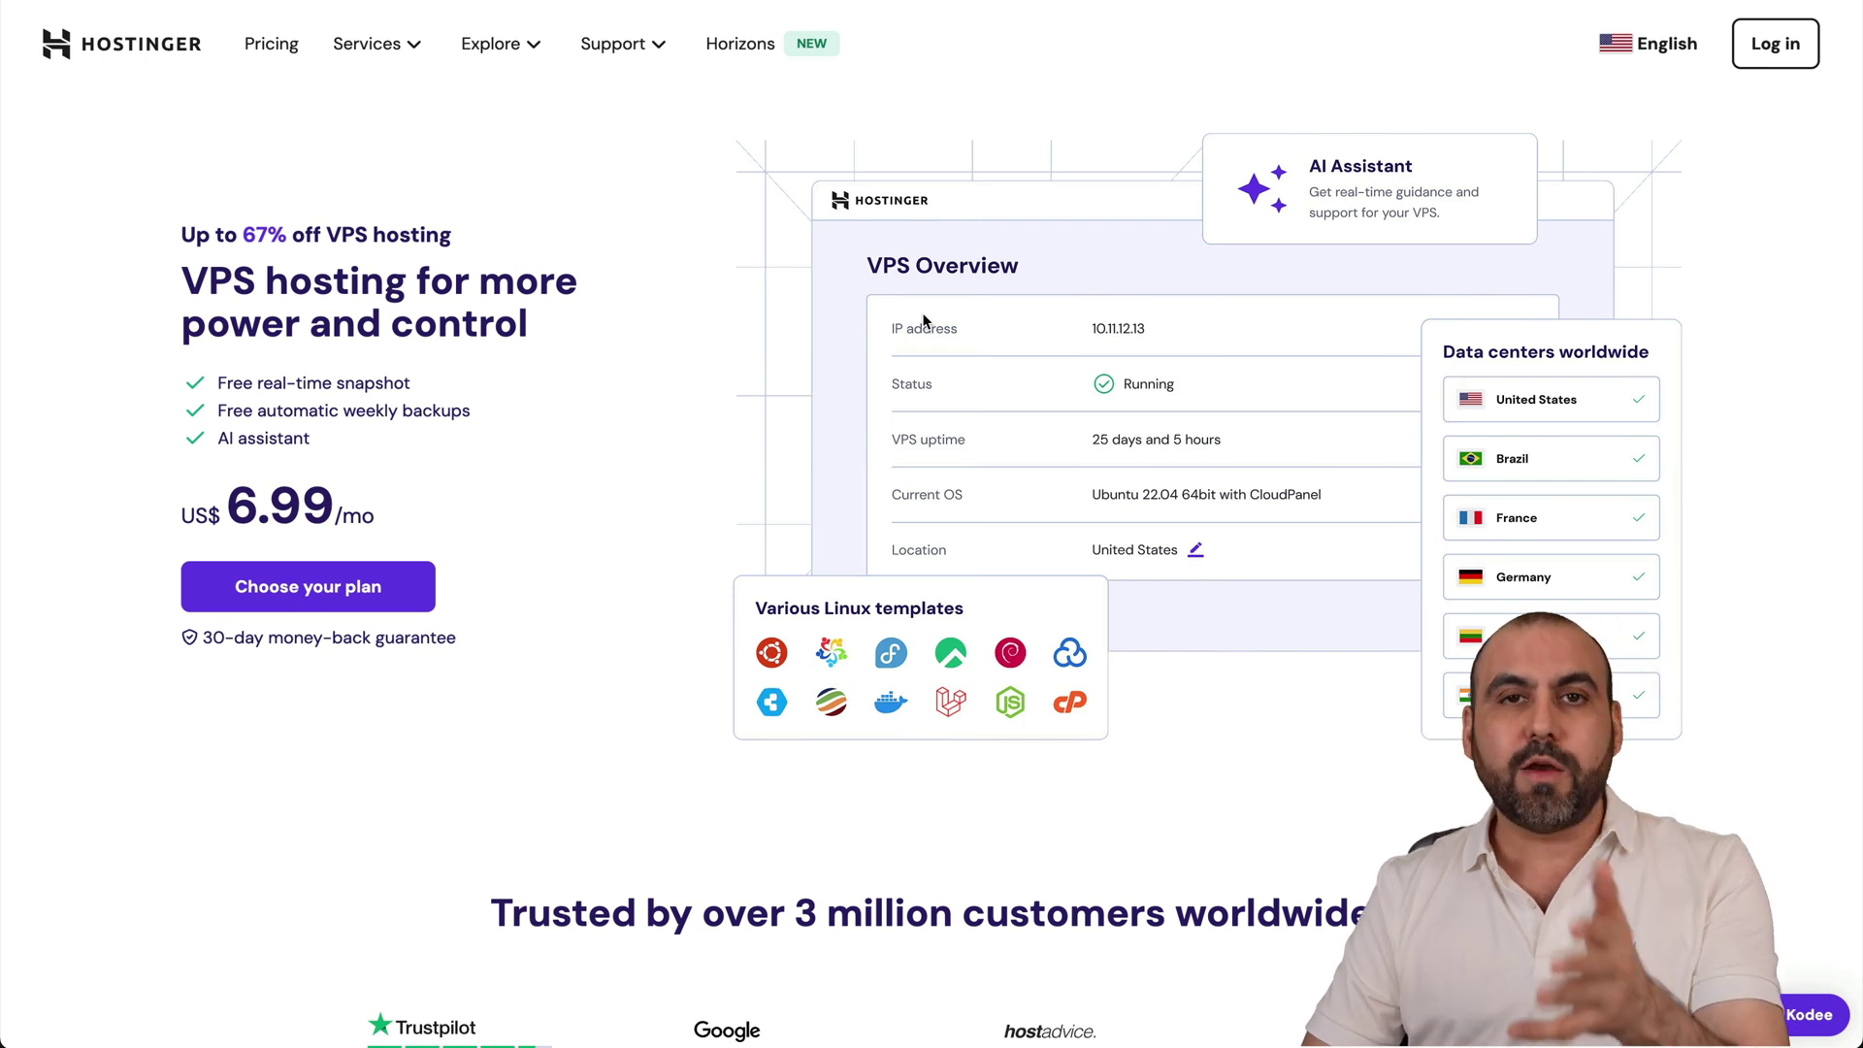
# Go to Hostinger's VPS hosting page from Services and scroll to the pricing plans
pyautogui.click(374, 48)
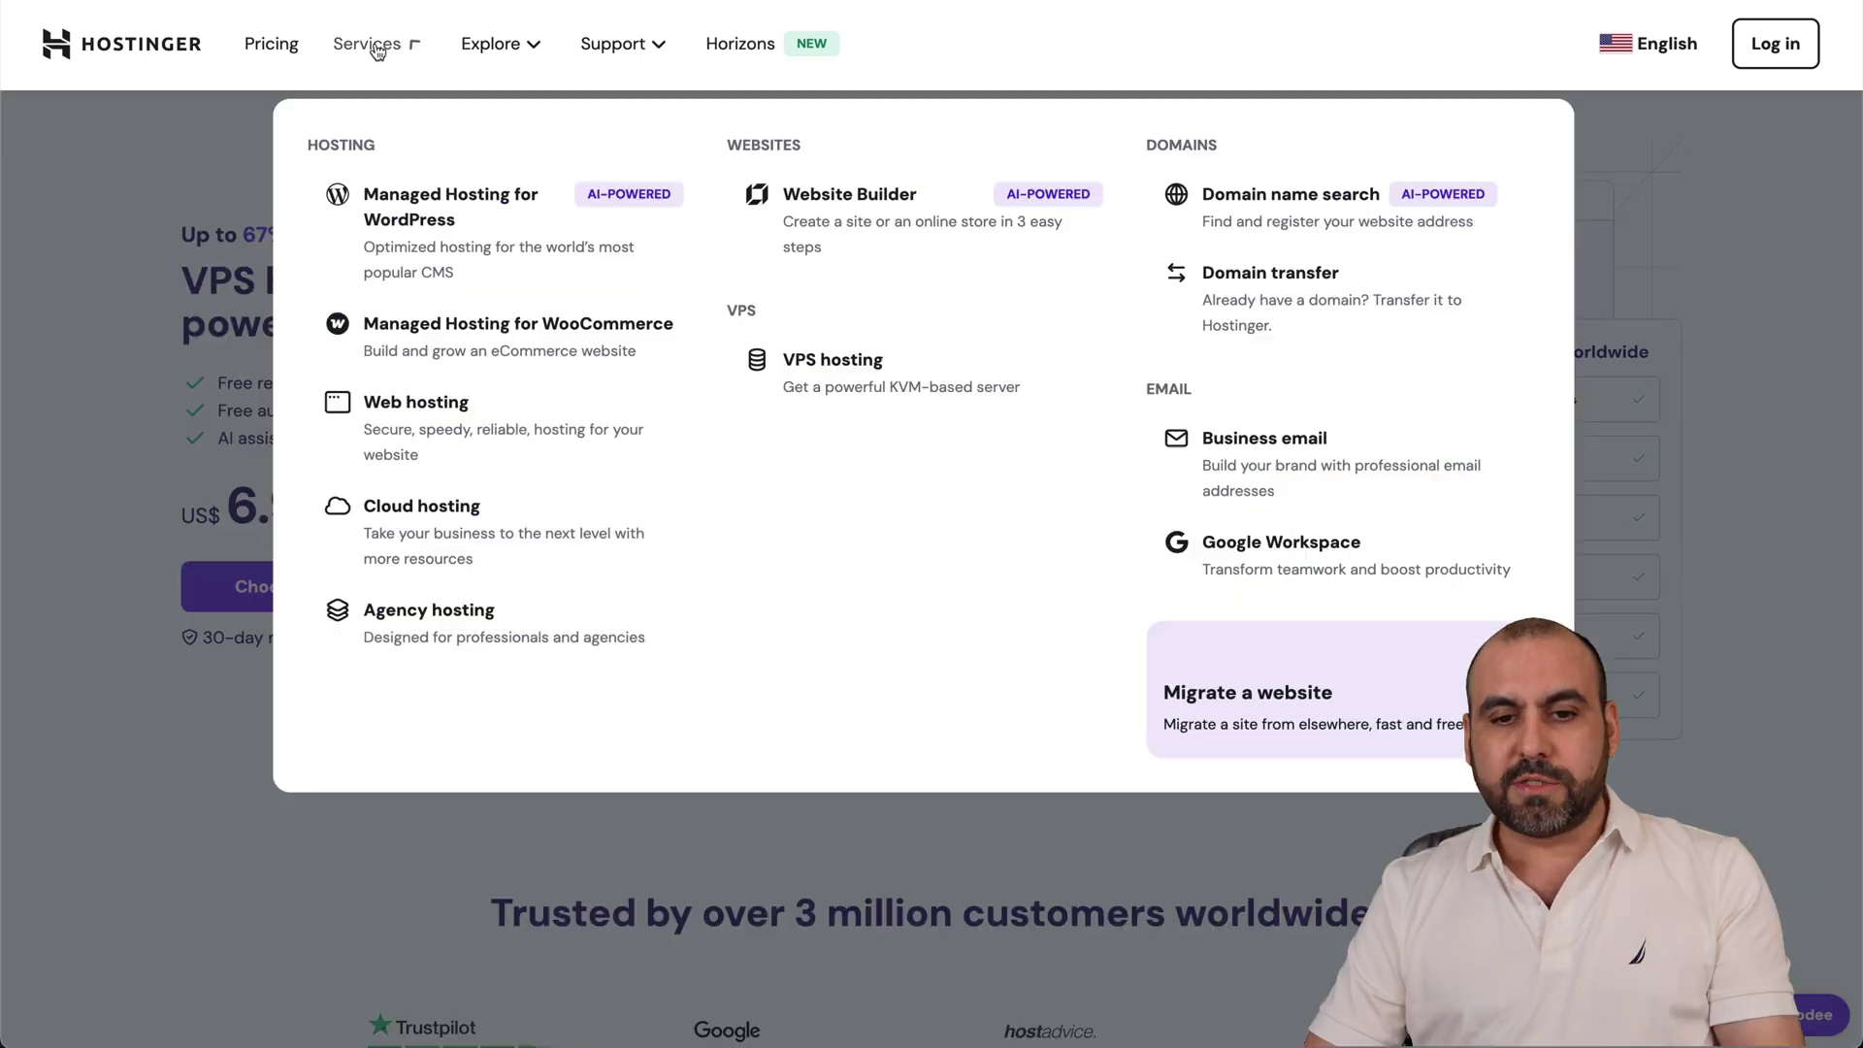
pyautogui.click(827, 386)
pyautogui.scroll(-10, 900, 700)
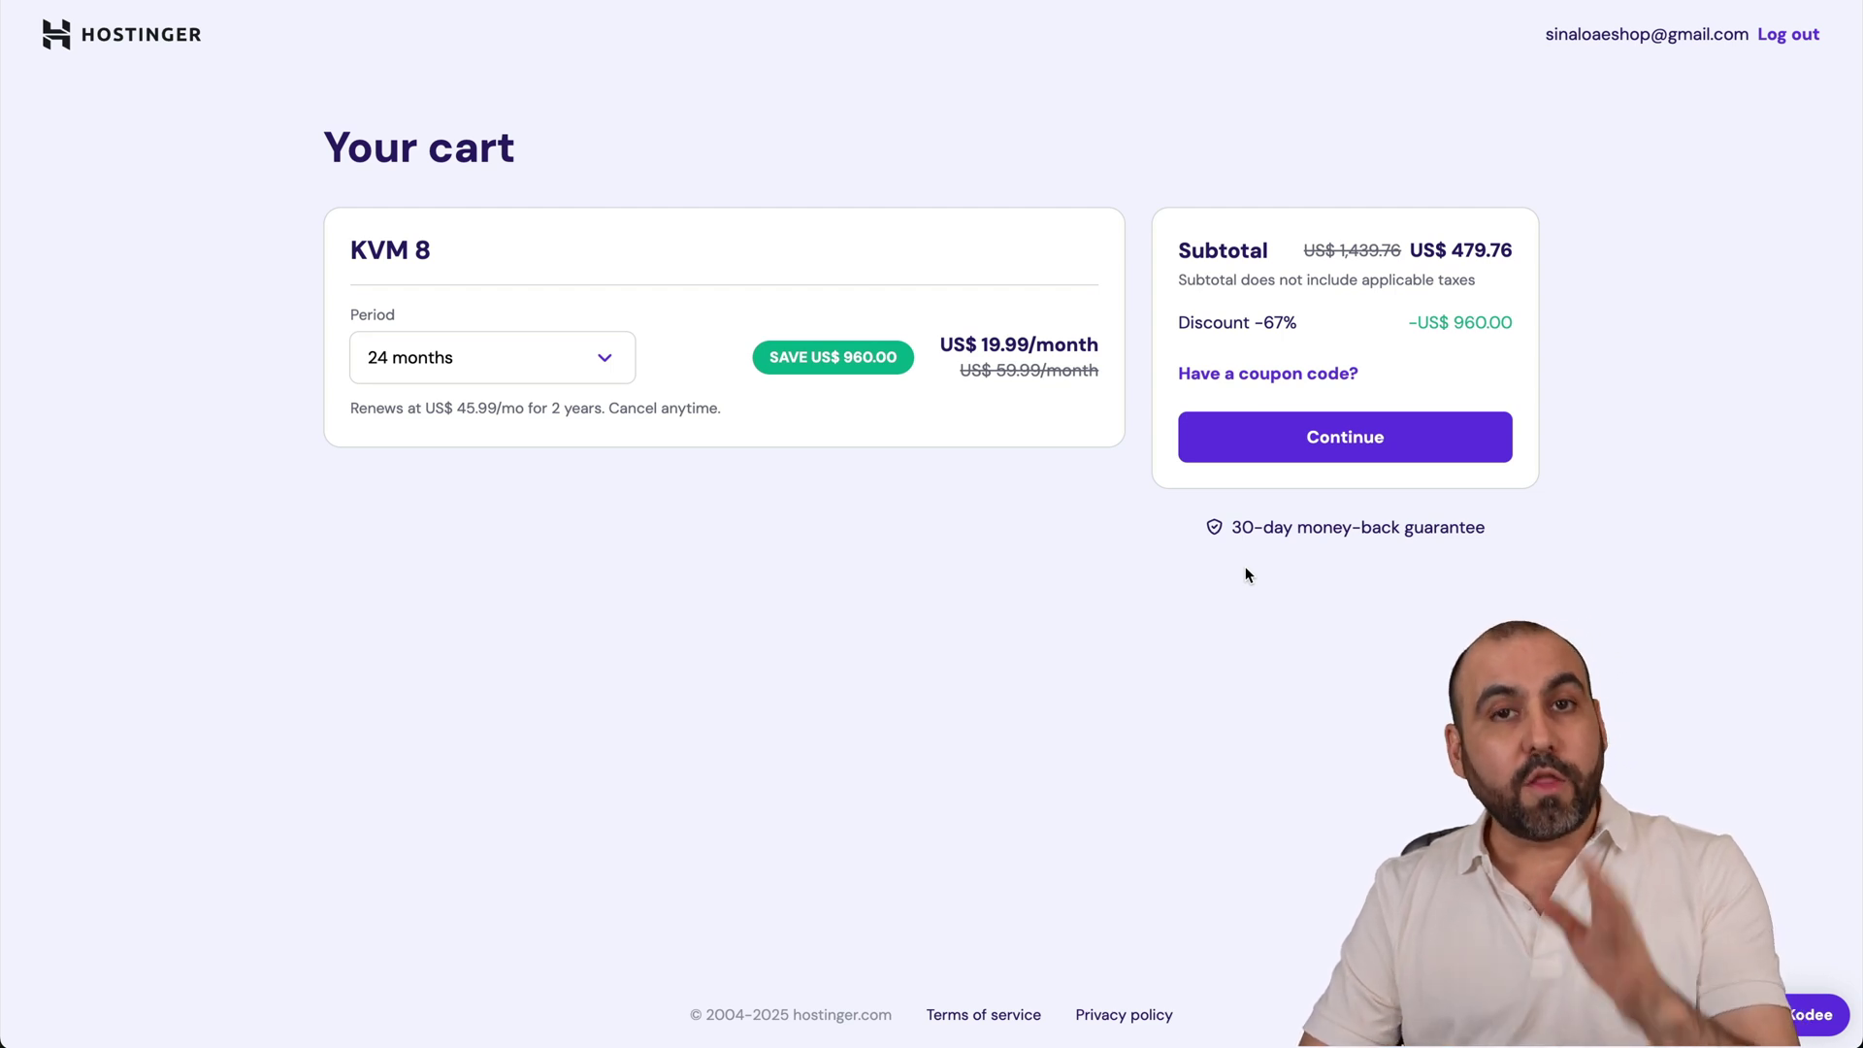
# Keep the KVM 8 cart on the 24-month period, subtotal US$ 479.76
pyautogui.click(551, 365)
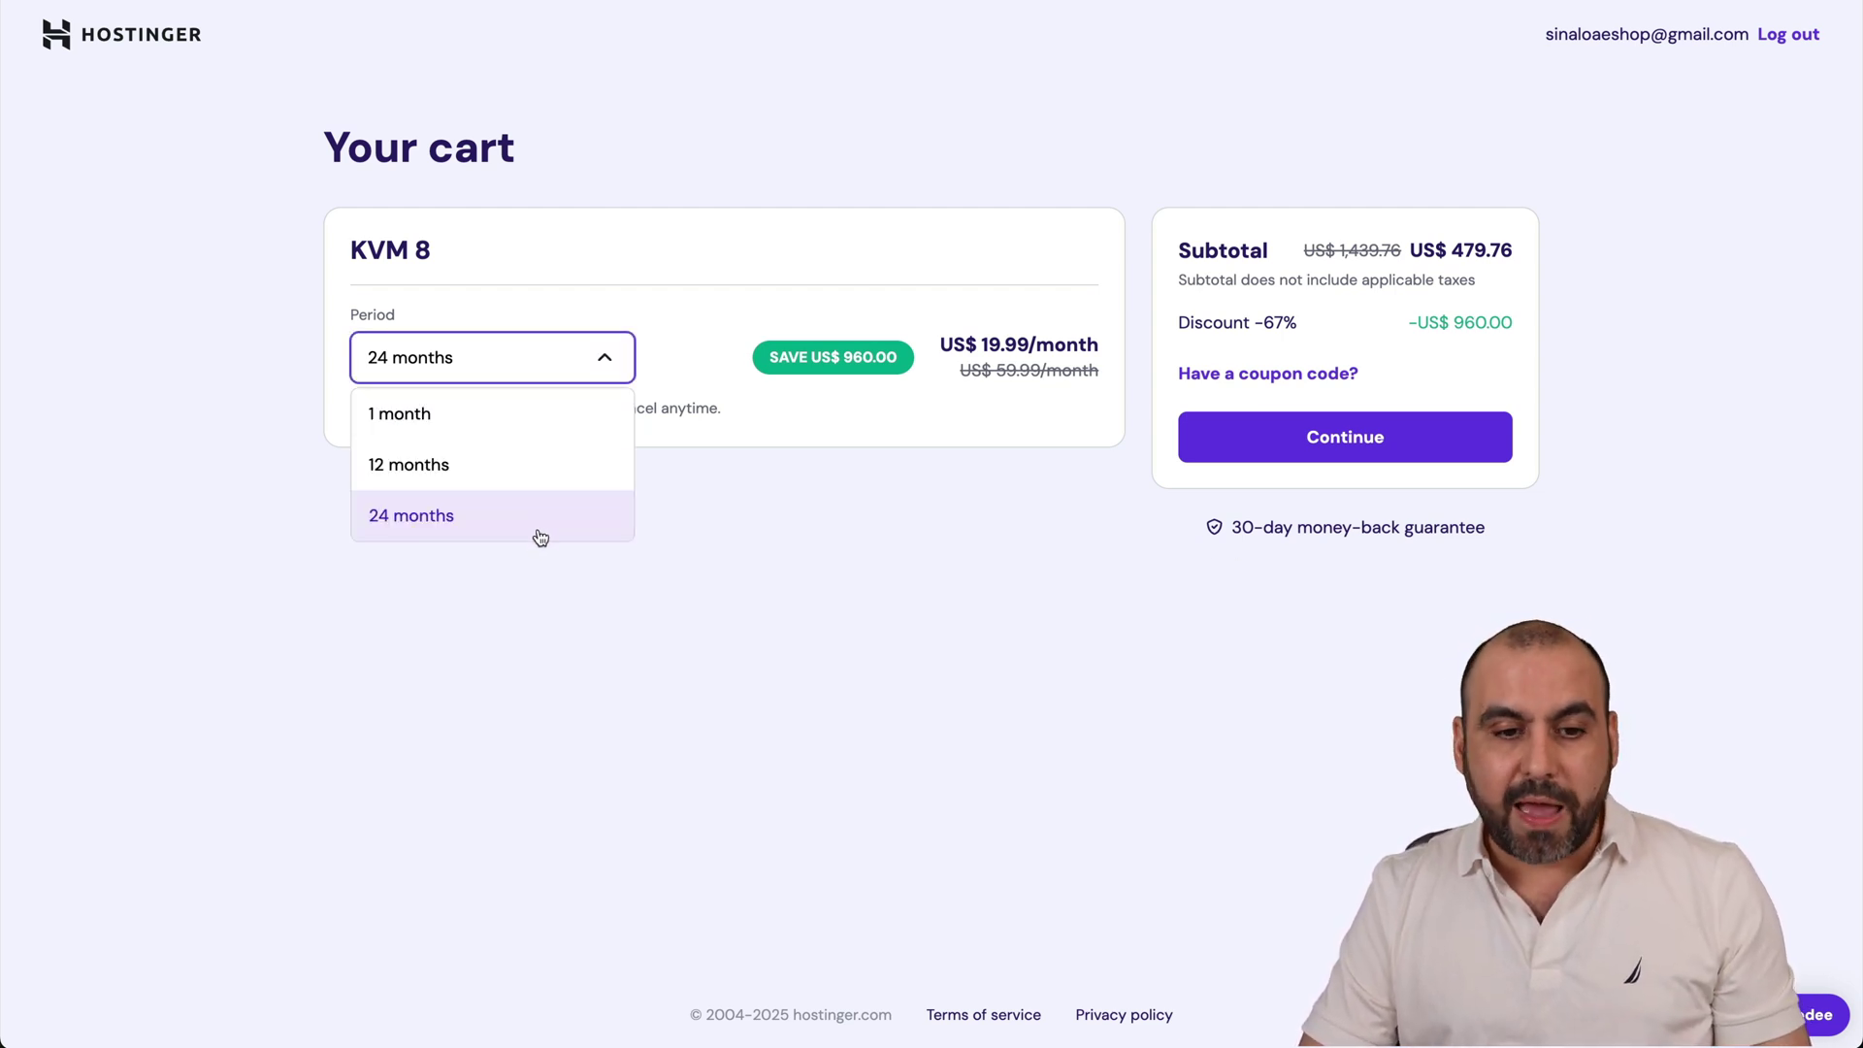
pyautogui.click(491, 529)
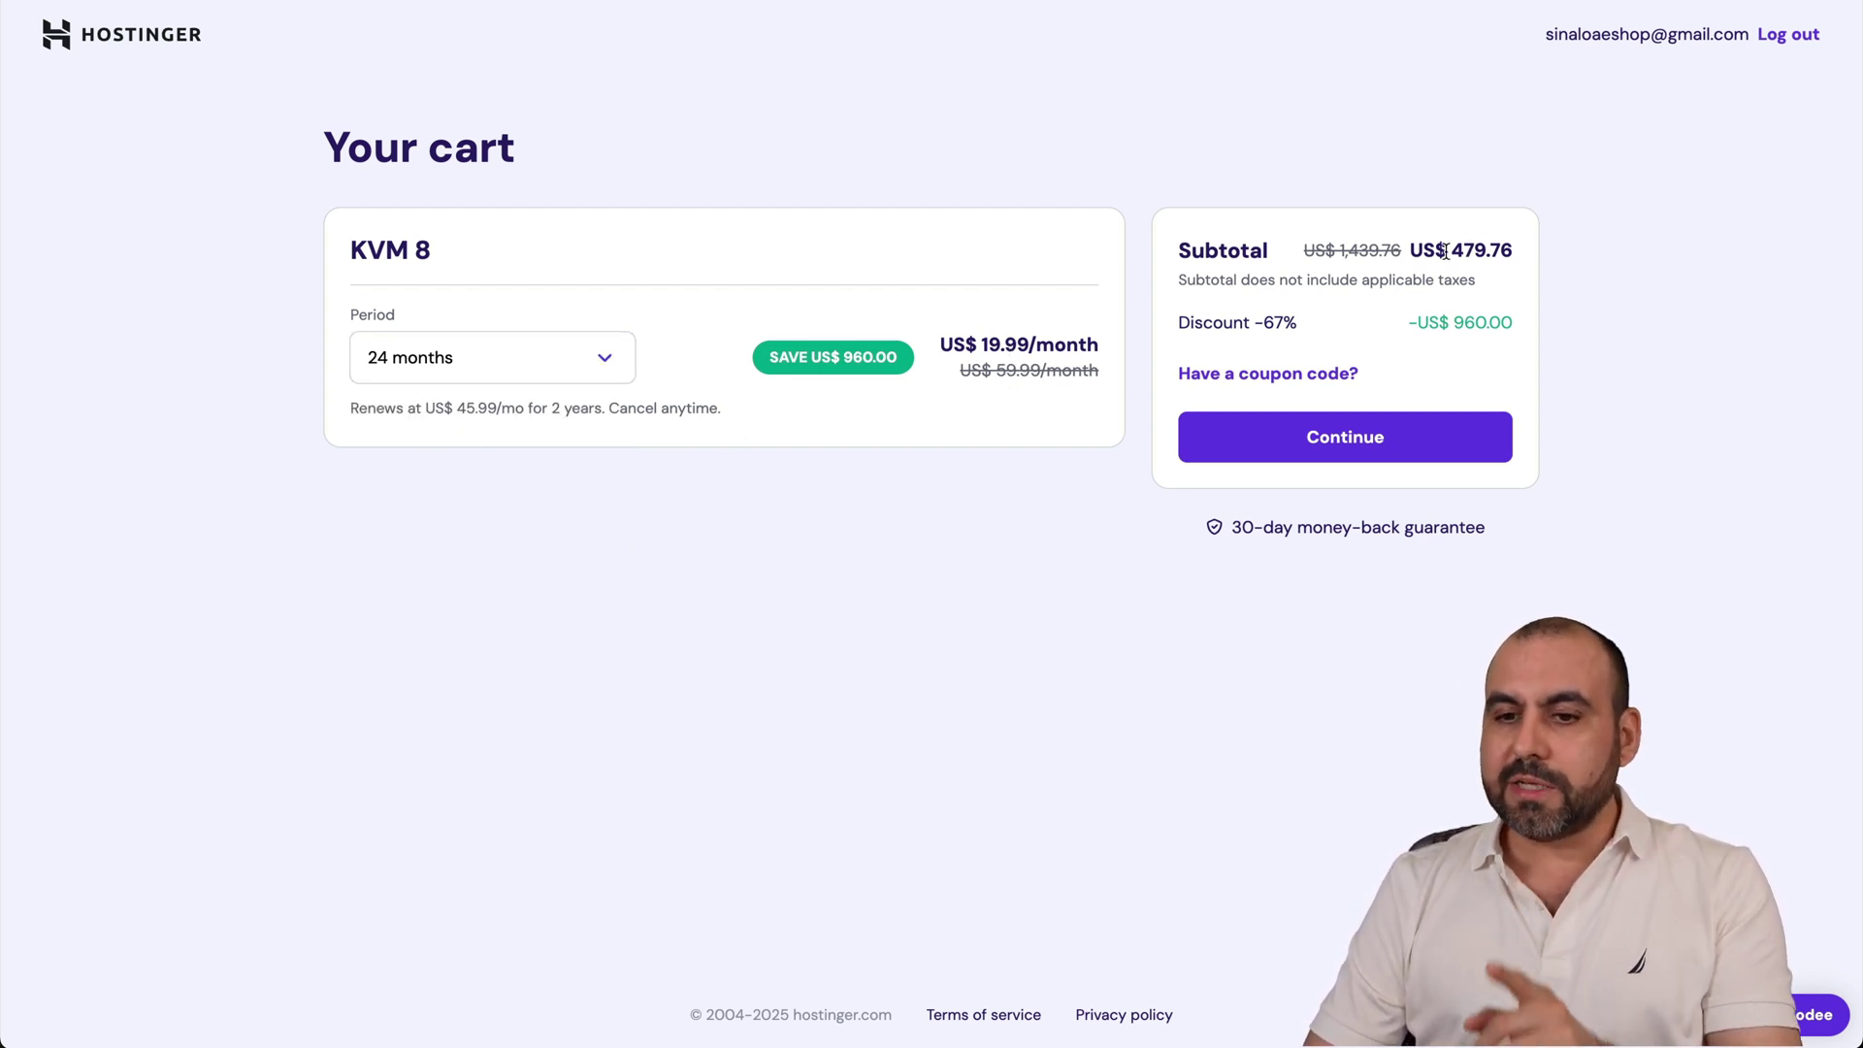
pyautogui.moveTo(1448, 251); pyautogui.dragTo(1550, 258)
pyautogui.click(1550, 258)
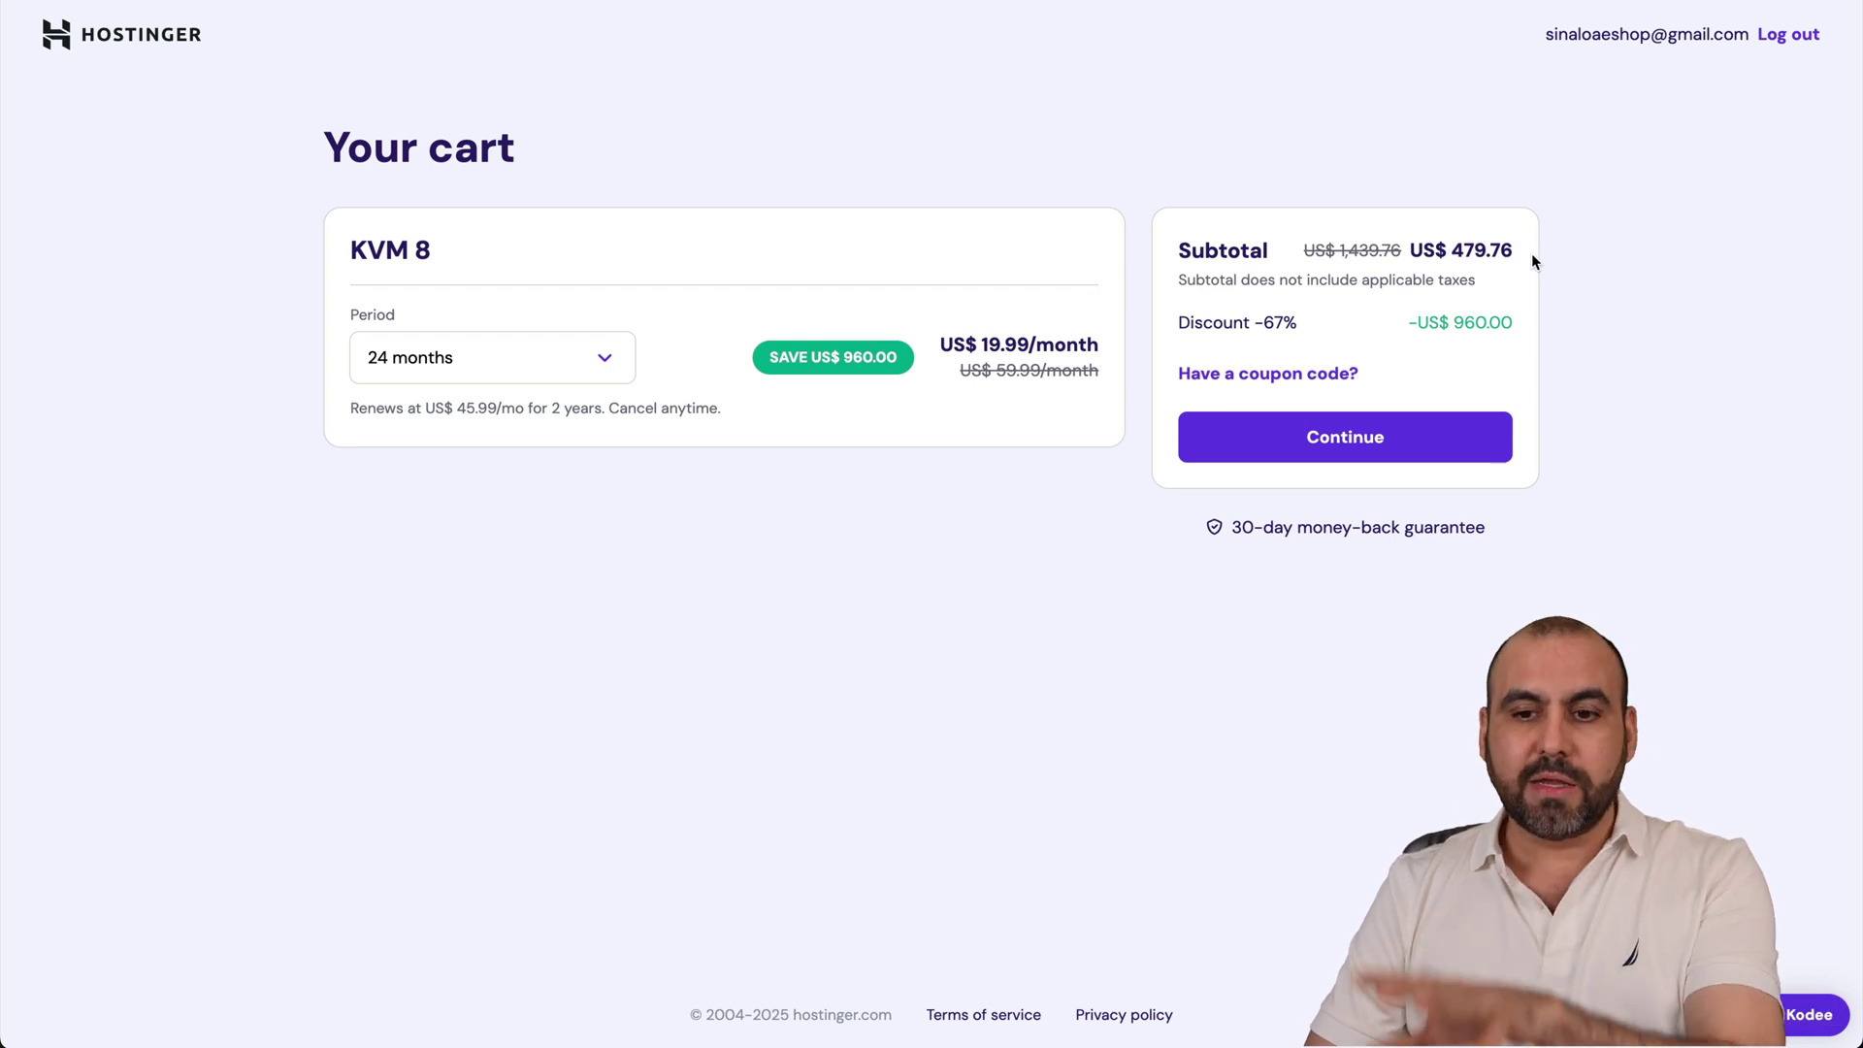
# Apply the SAASMASTER coupon code to the cart
pyautogui.click(1300, 375)
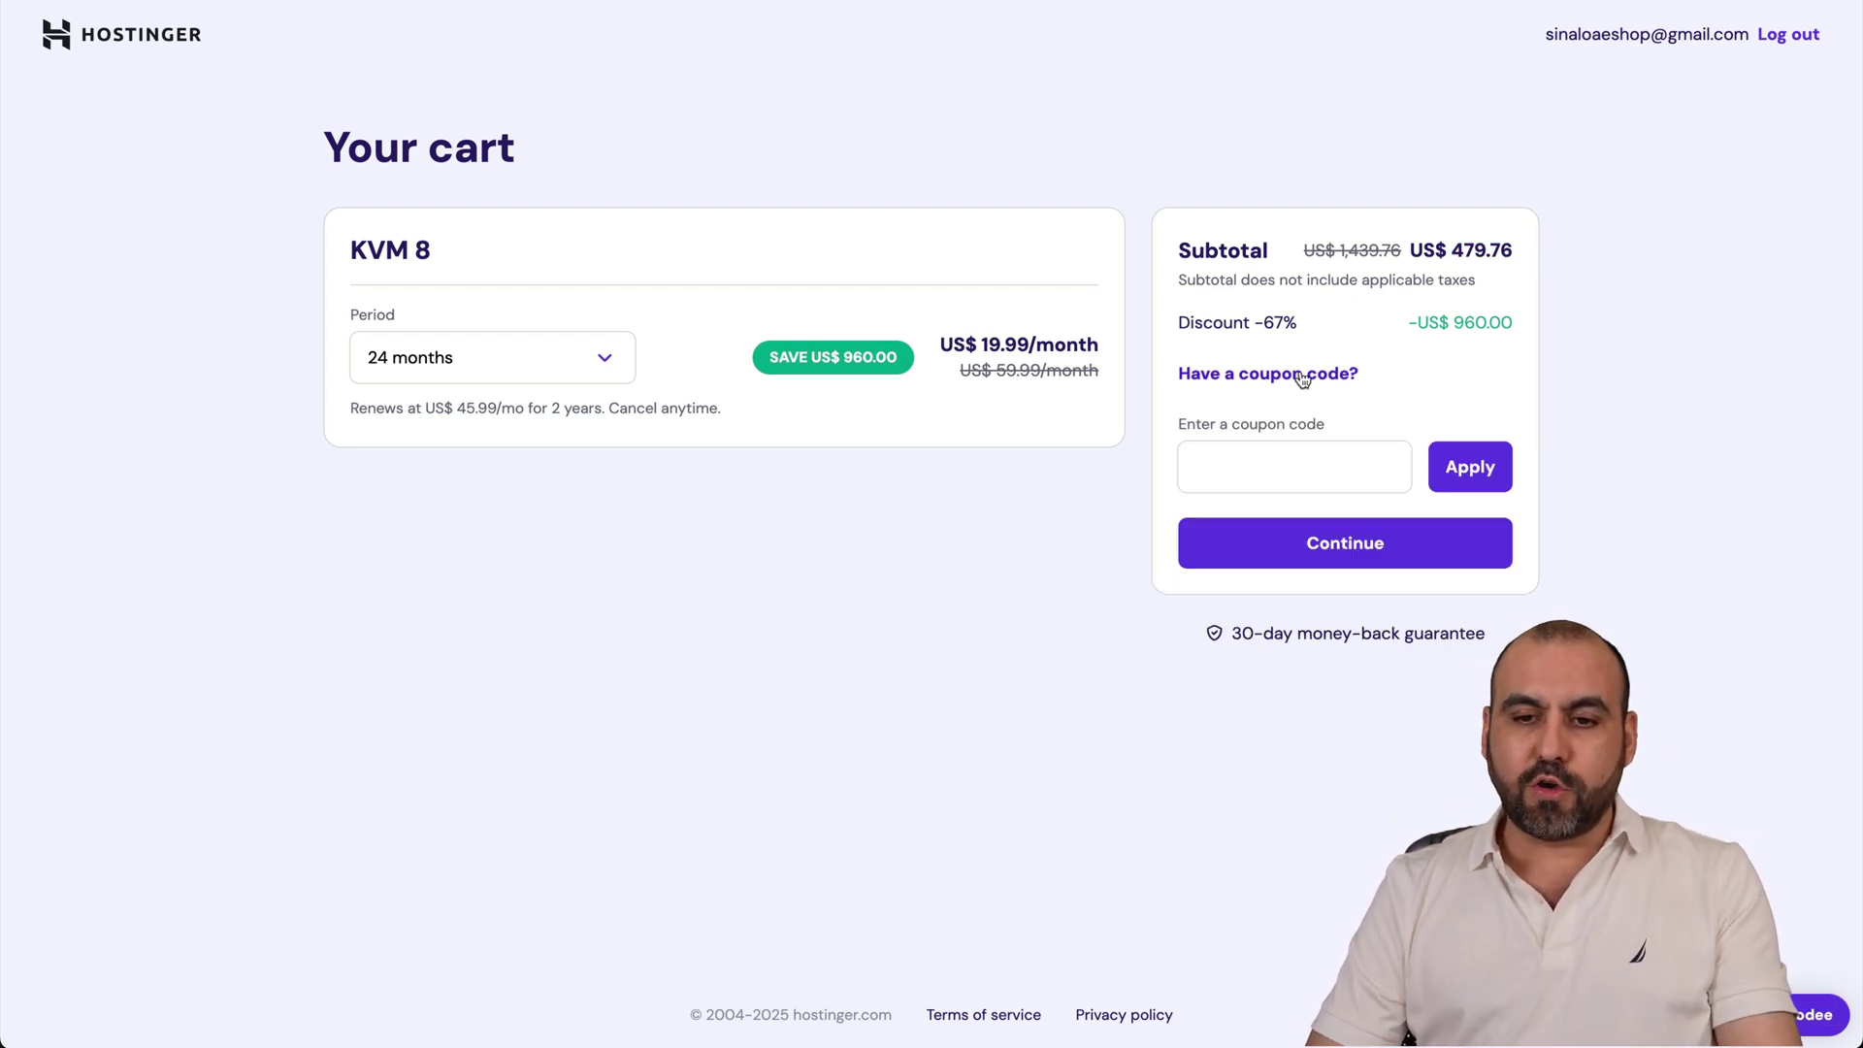
pyautogui.click(1256, 464)
pyautogui.write('SAASMASTER')
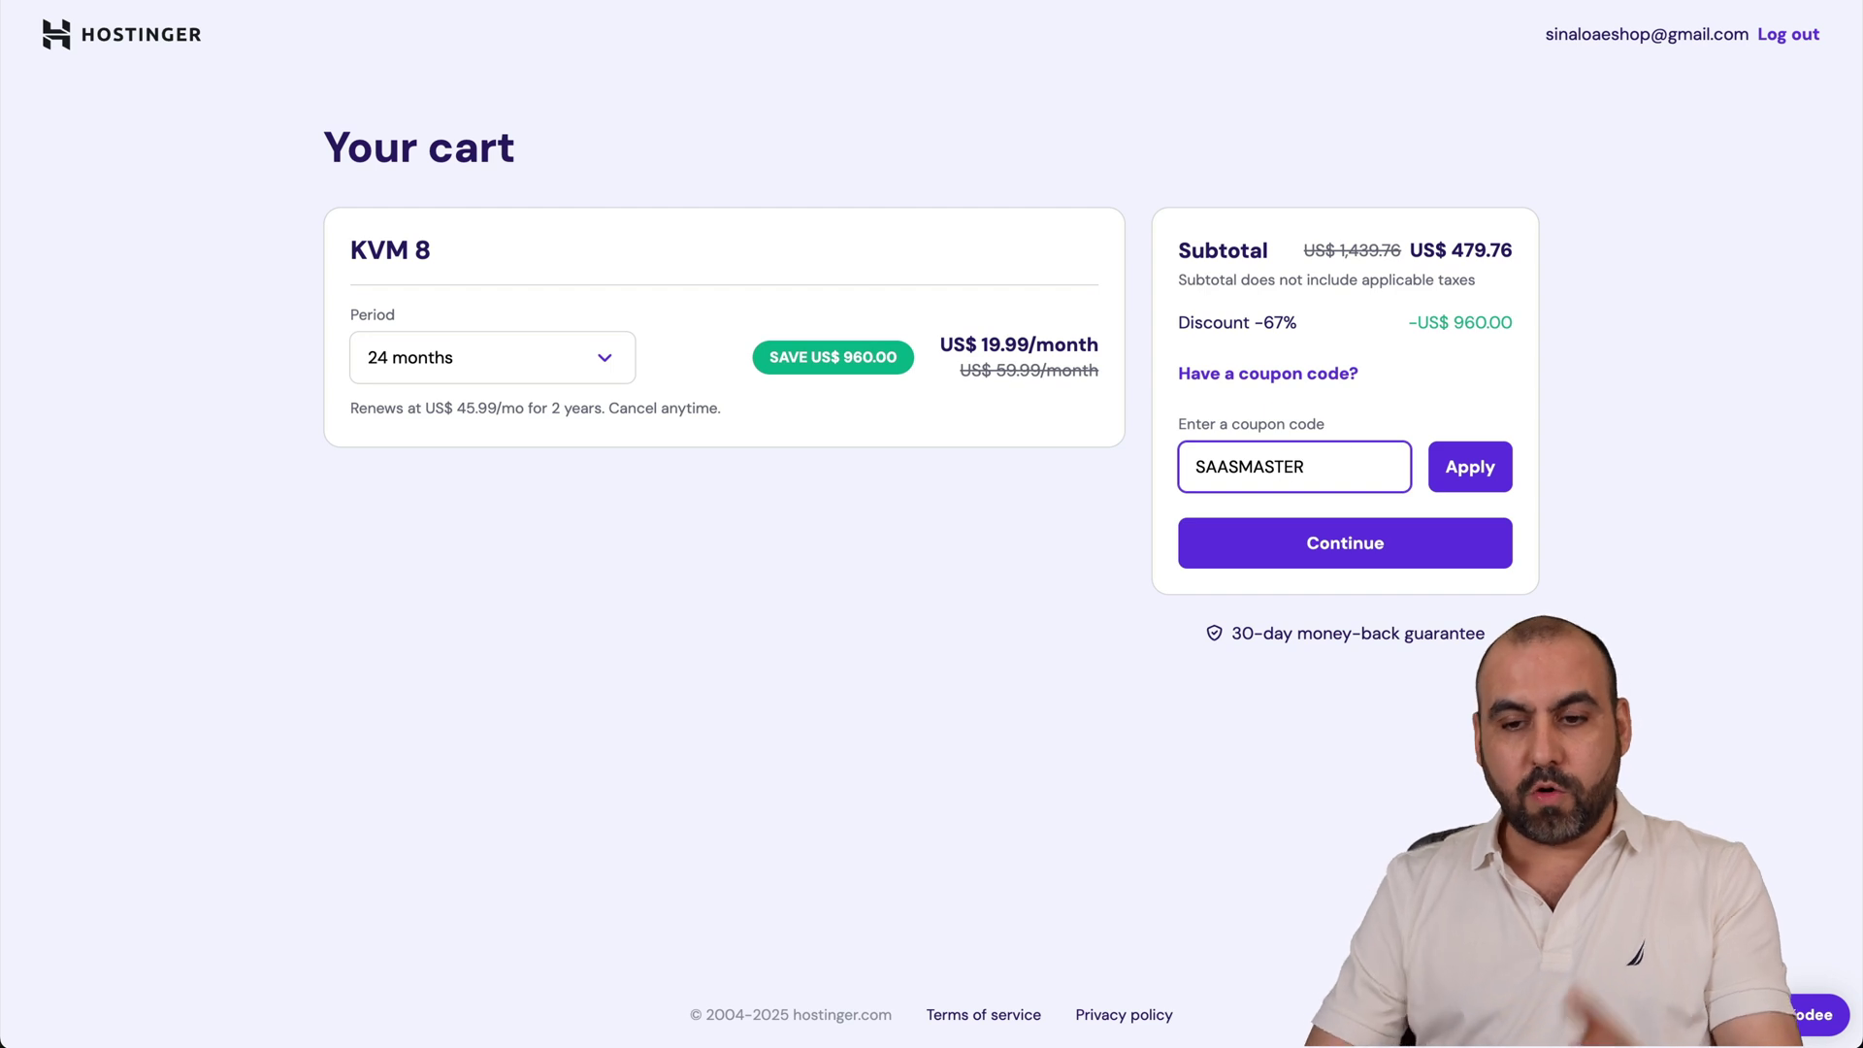
pyautogui.click(1451, 473)
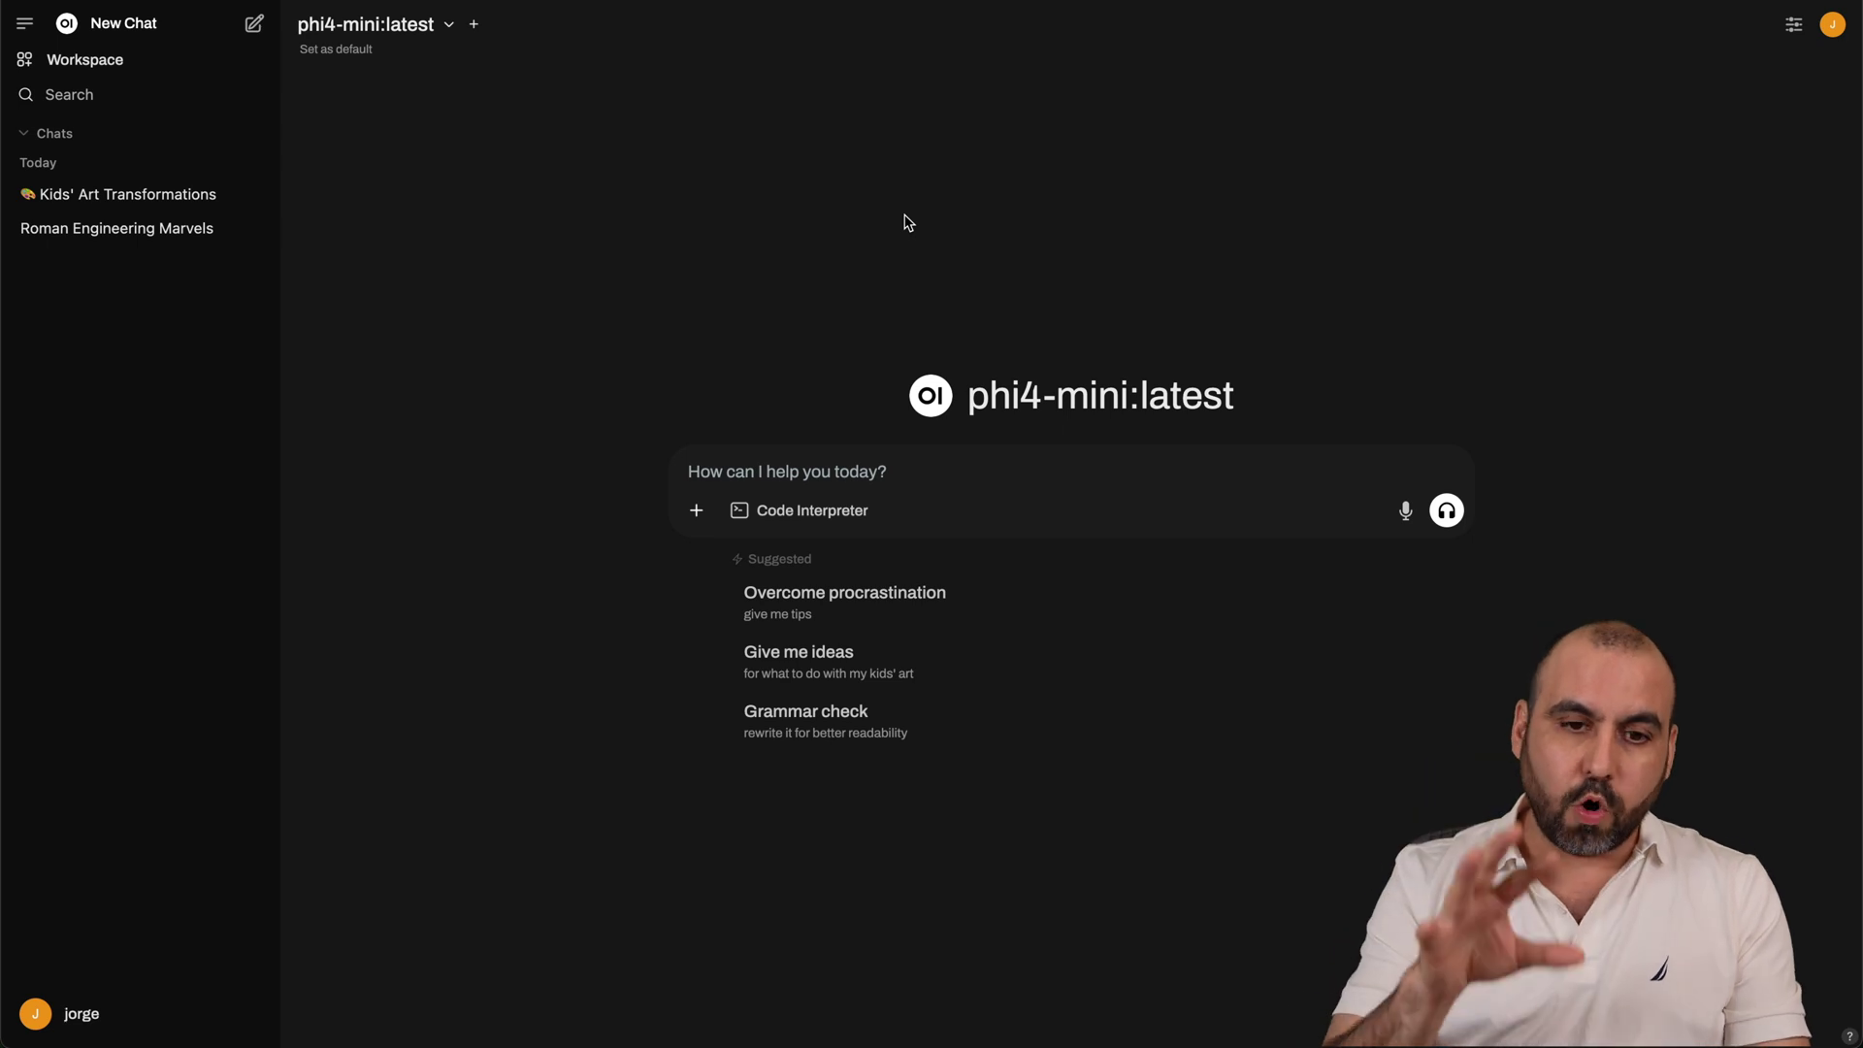
# Open Manage Models from Admin Panel > Settings > Models, noting the qwq model name
pyautogui.click(1832, 28)
pyautogui.click(1760, 190)
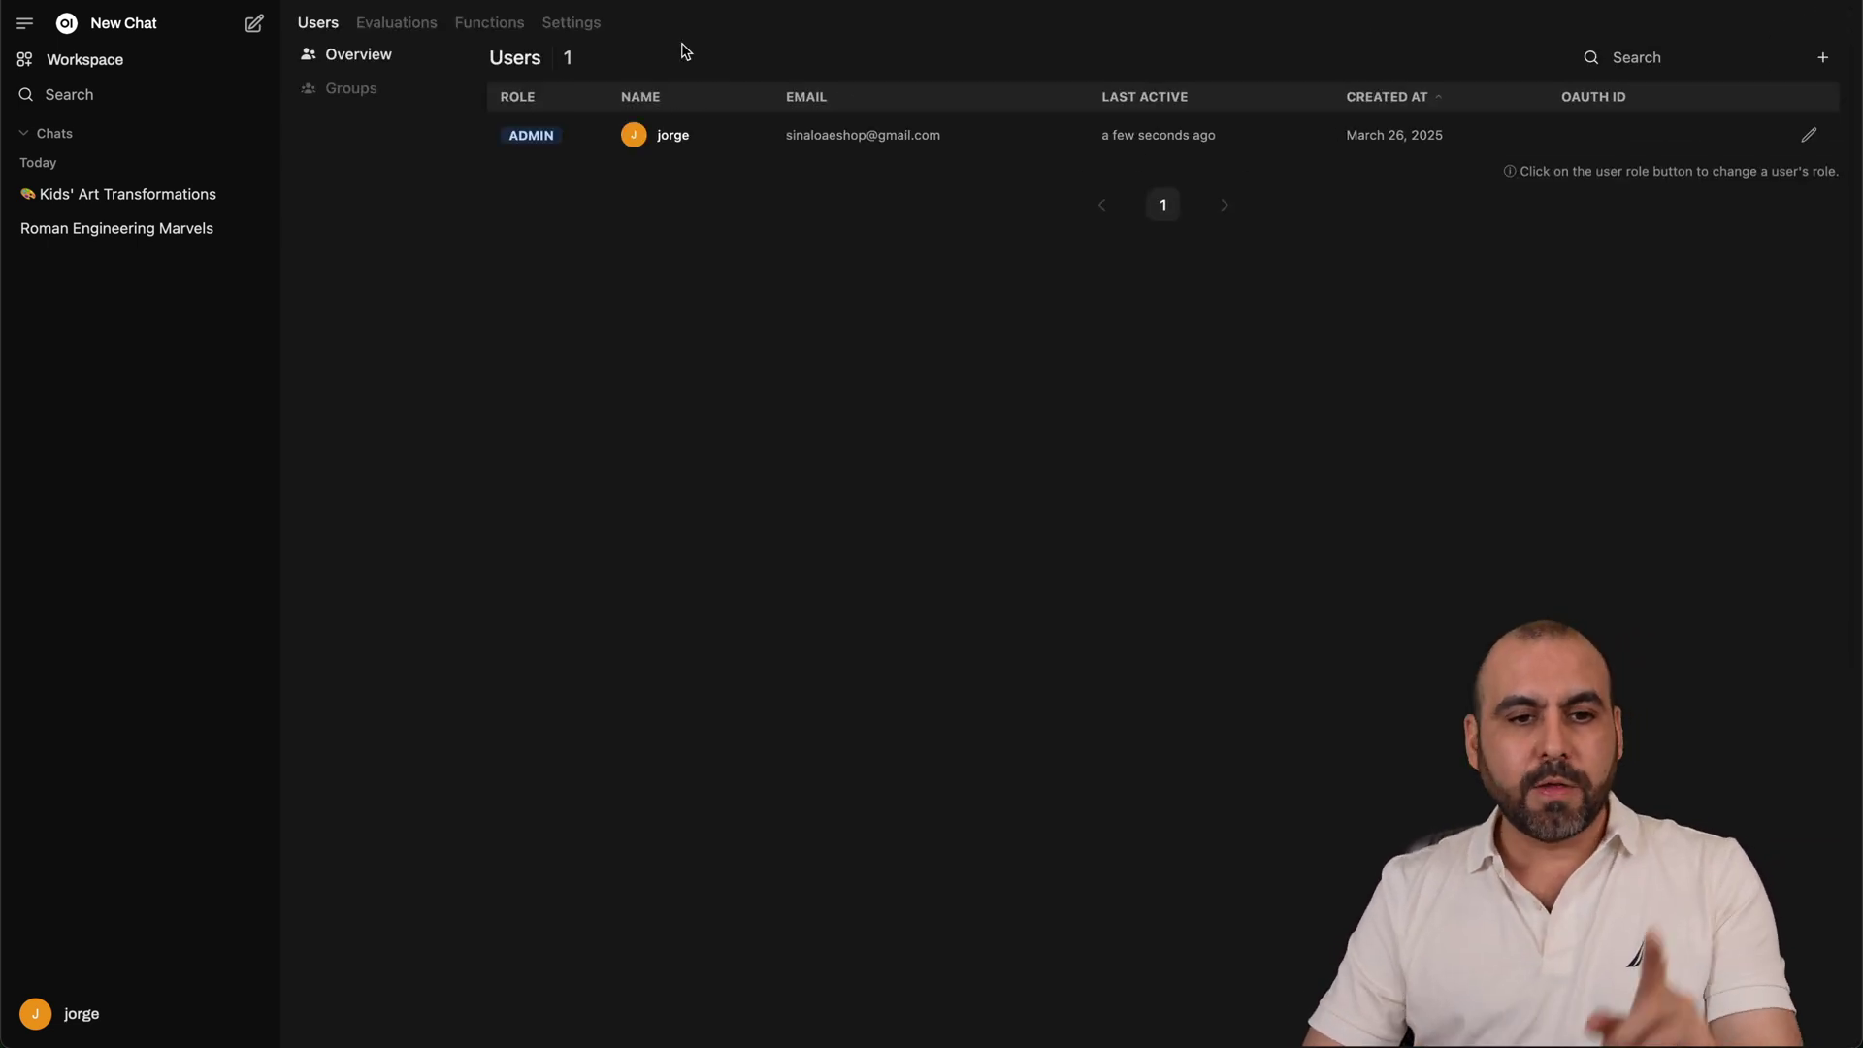
pyautogui.click(570, 22)
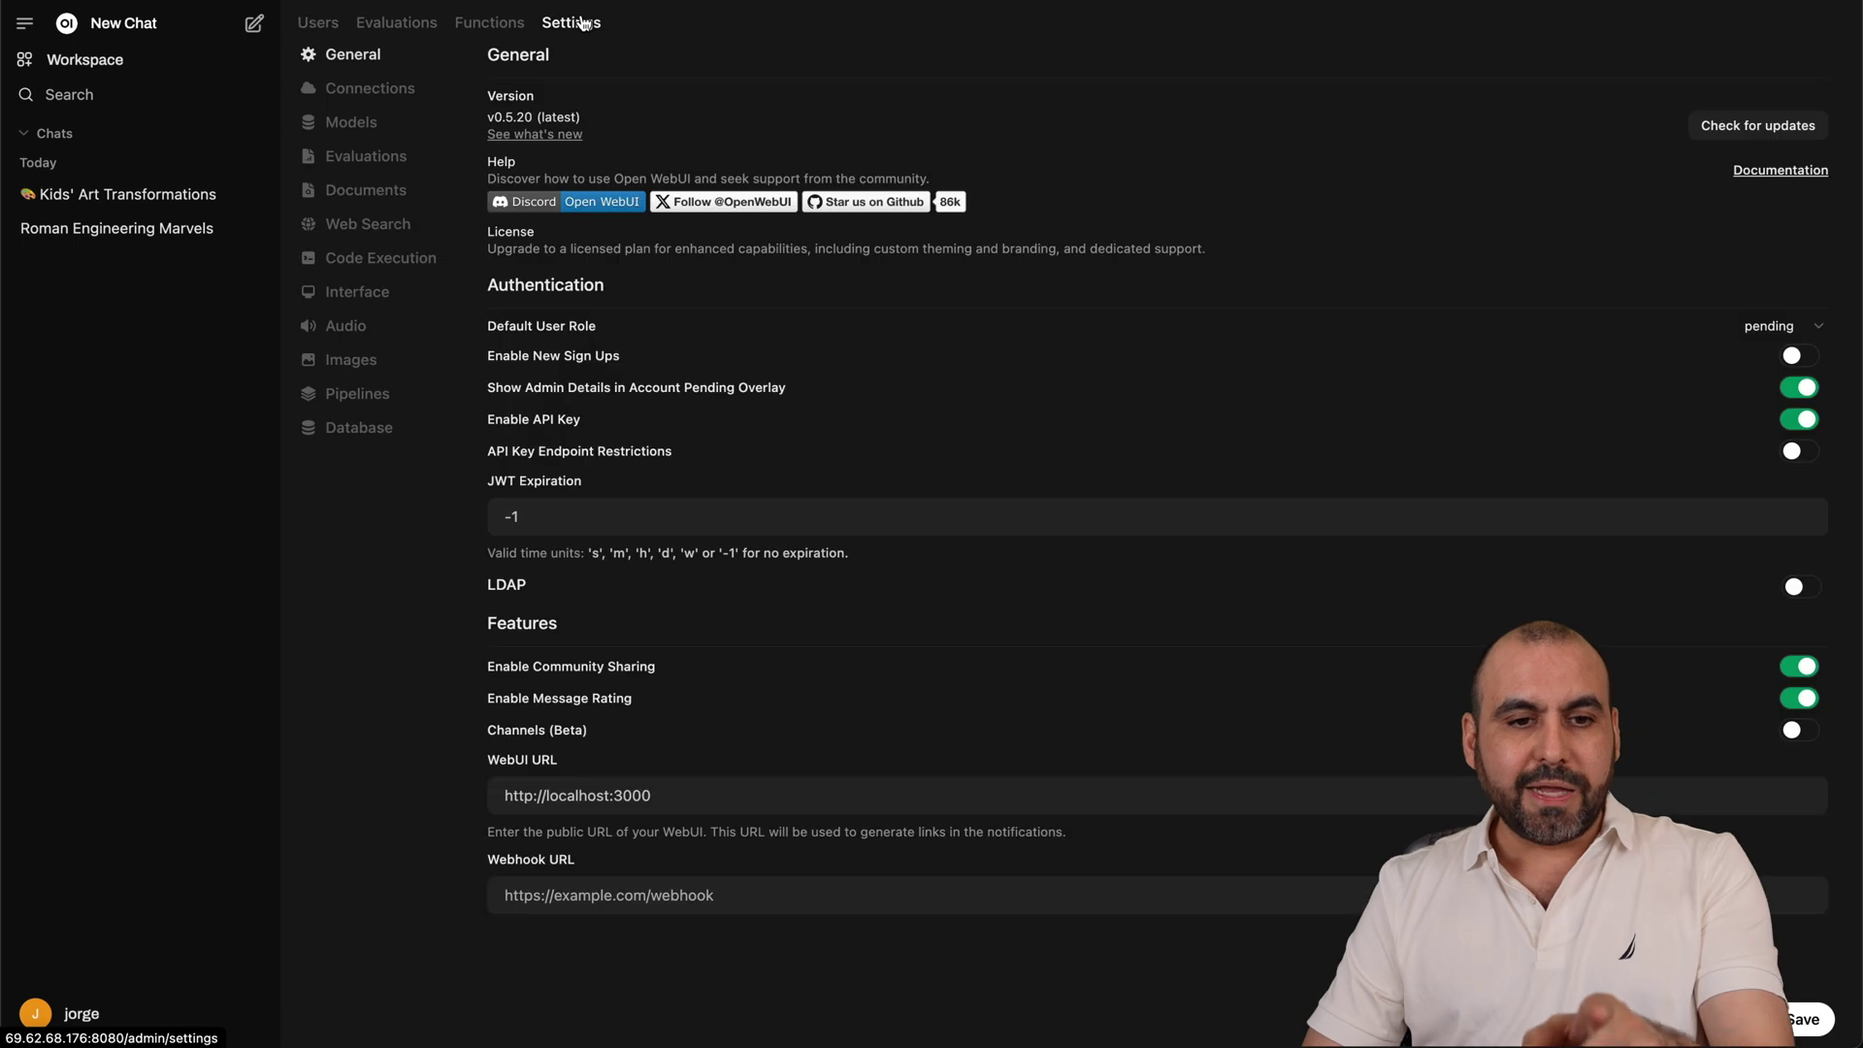
pyautogui.click(356, 124)
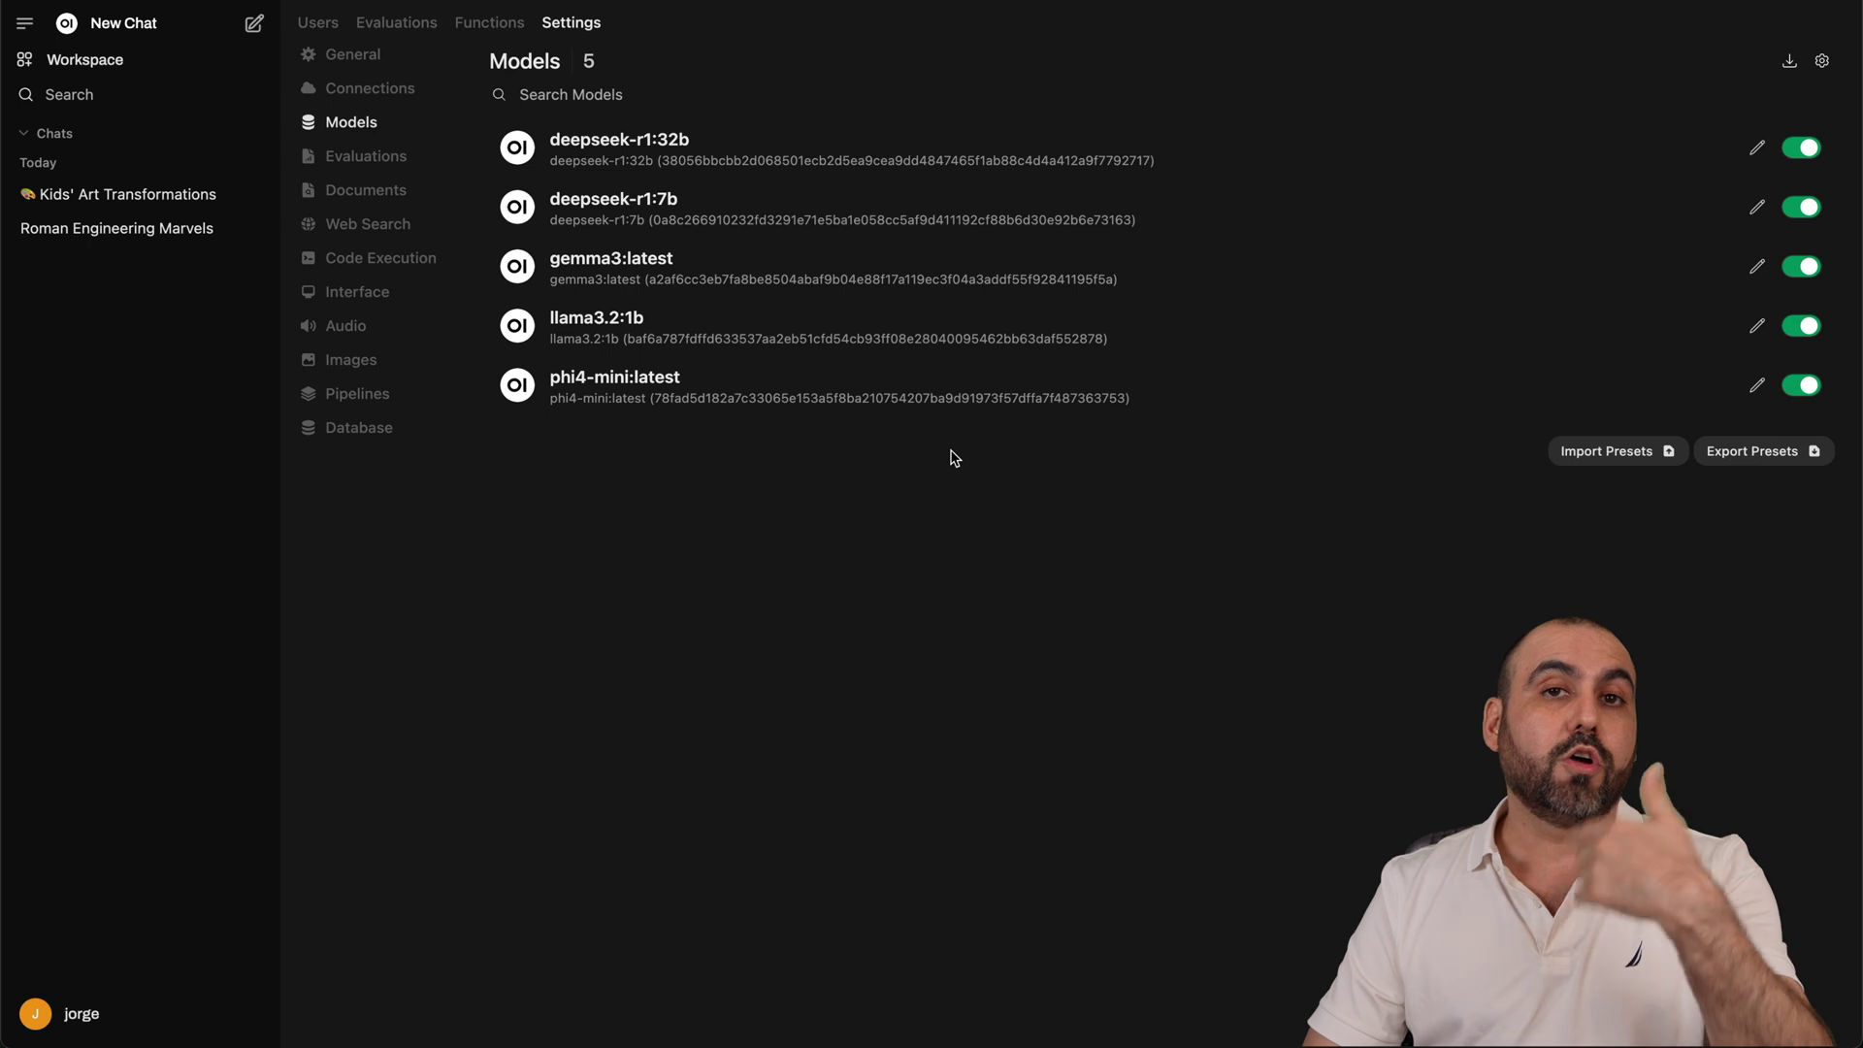
pyautogui.click(1789, 64)
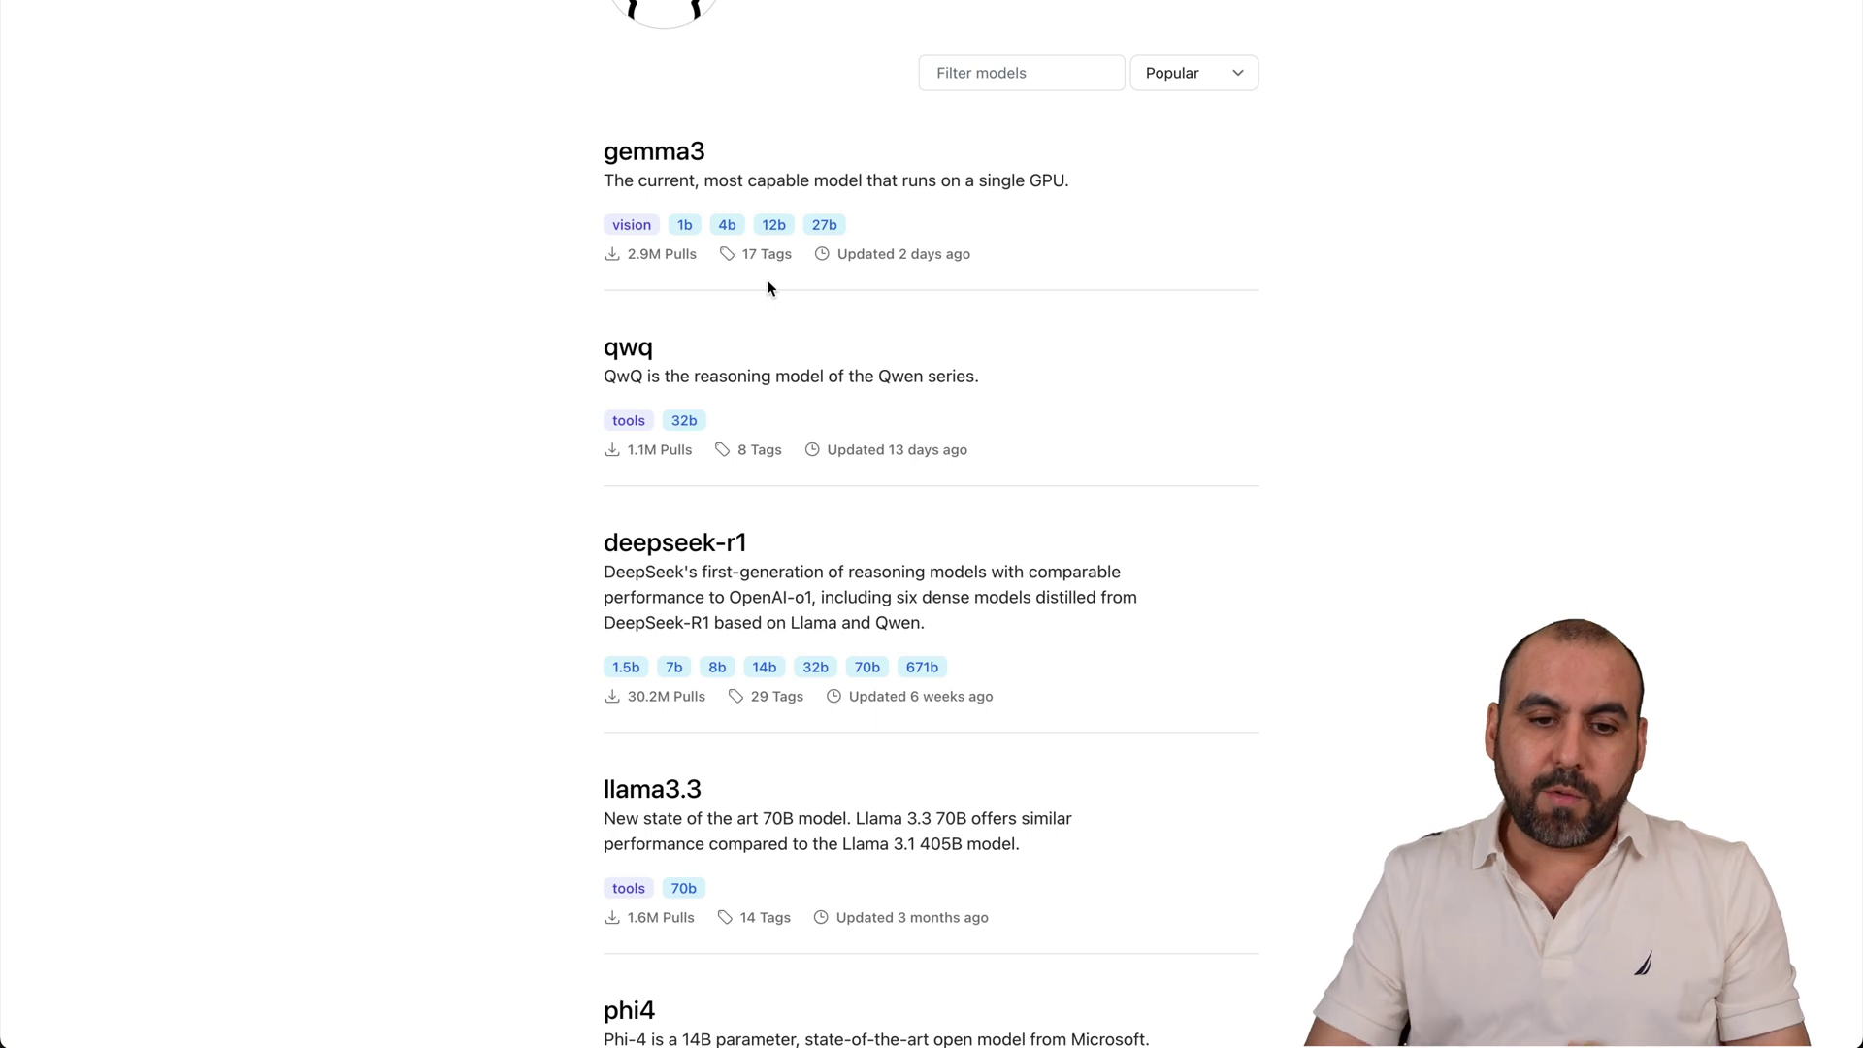
pyautogui.moveTo(572, 350); pyautogui.dragTo(654, 349)
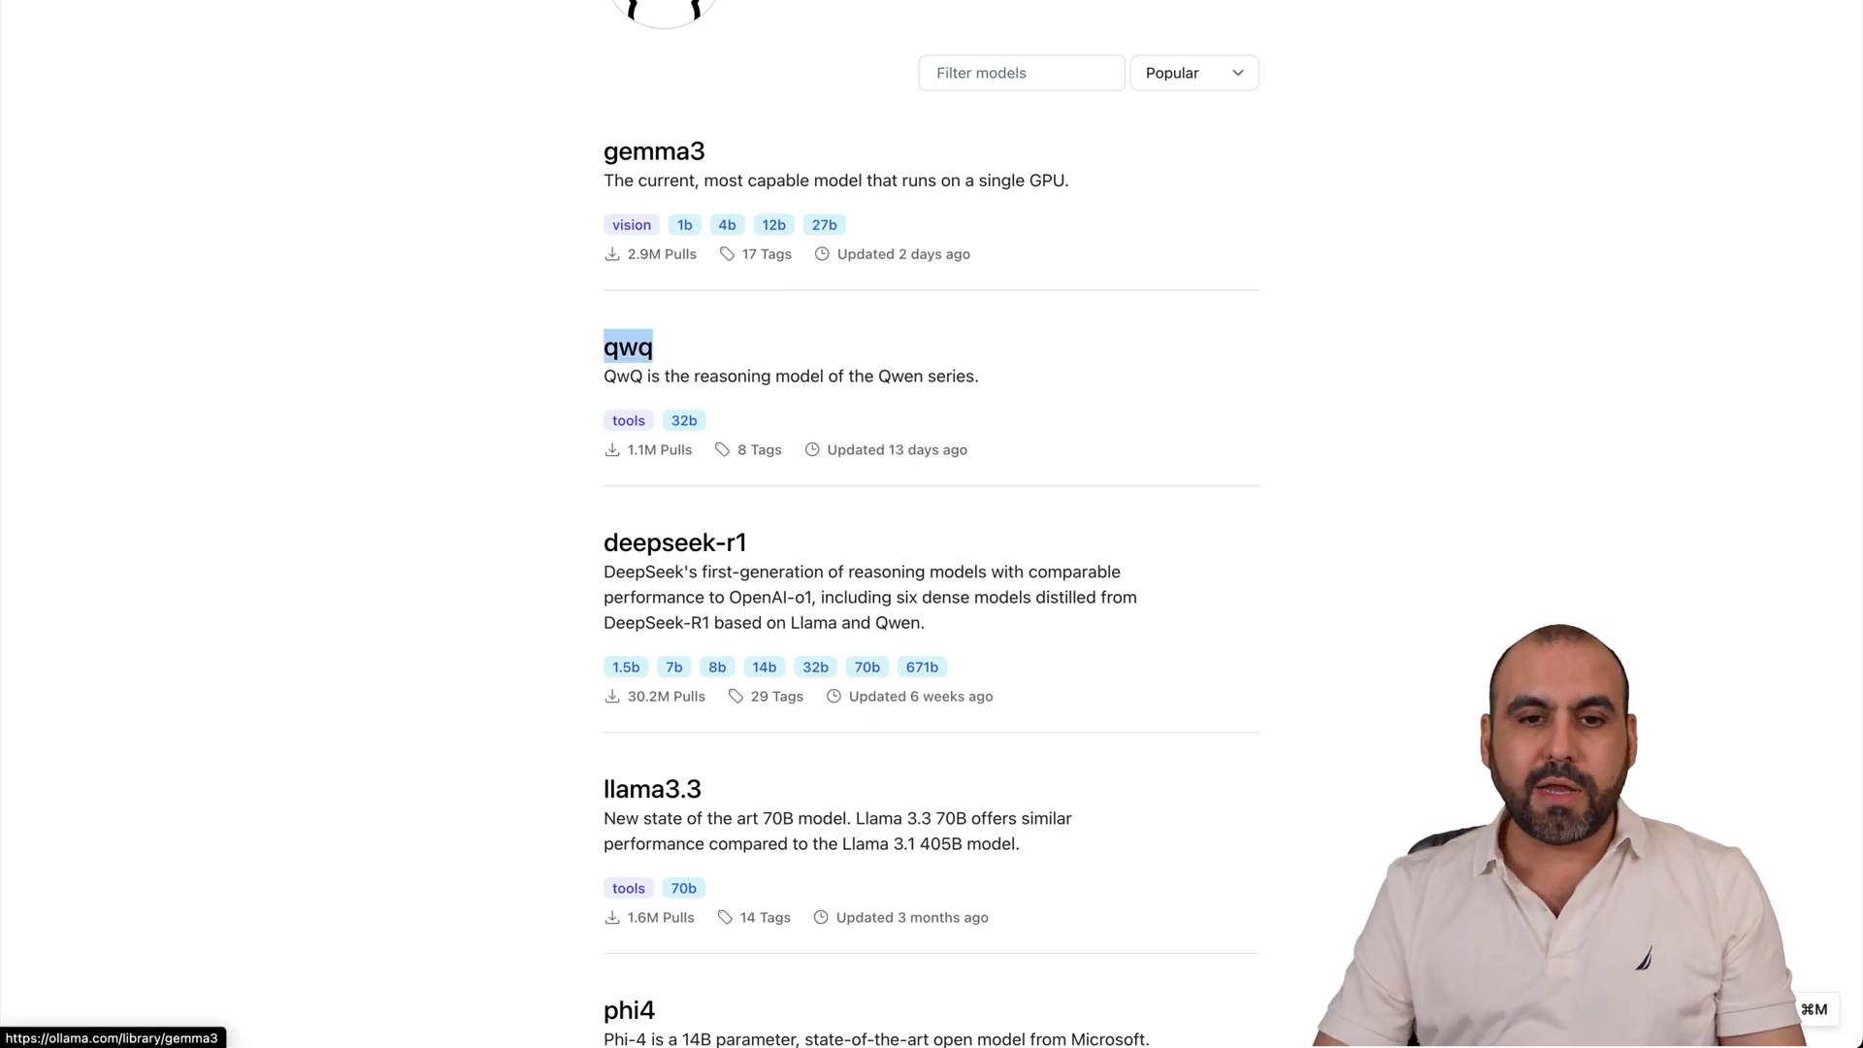
pyautogui.press('super+w')
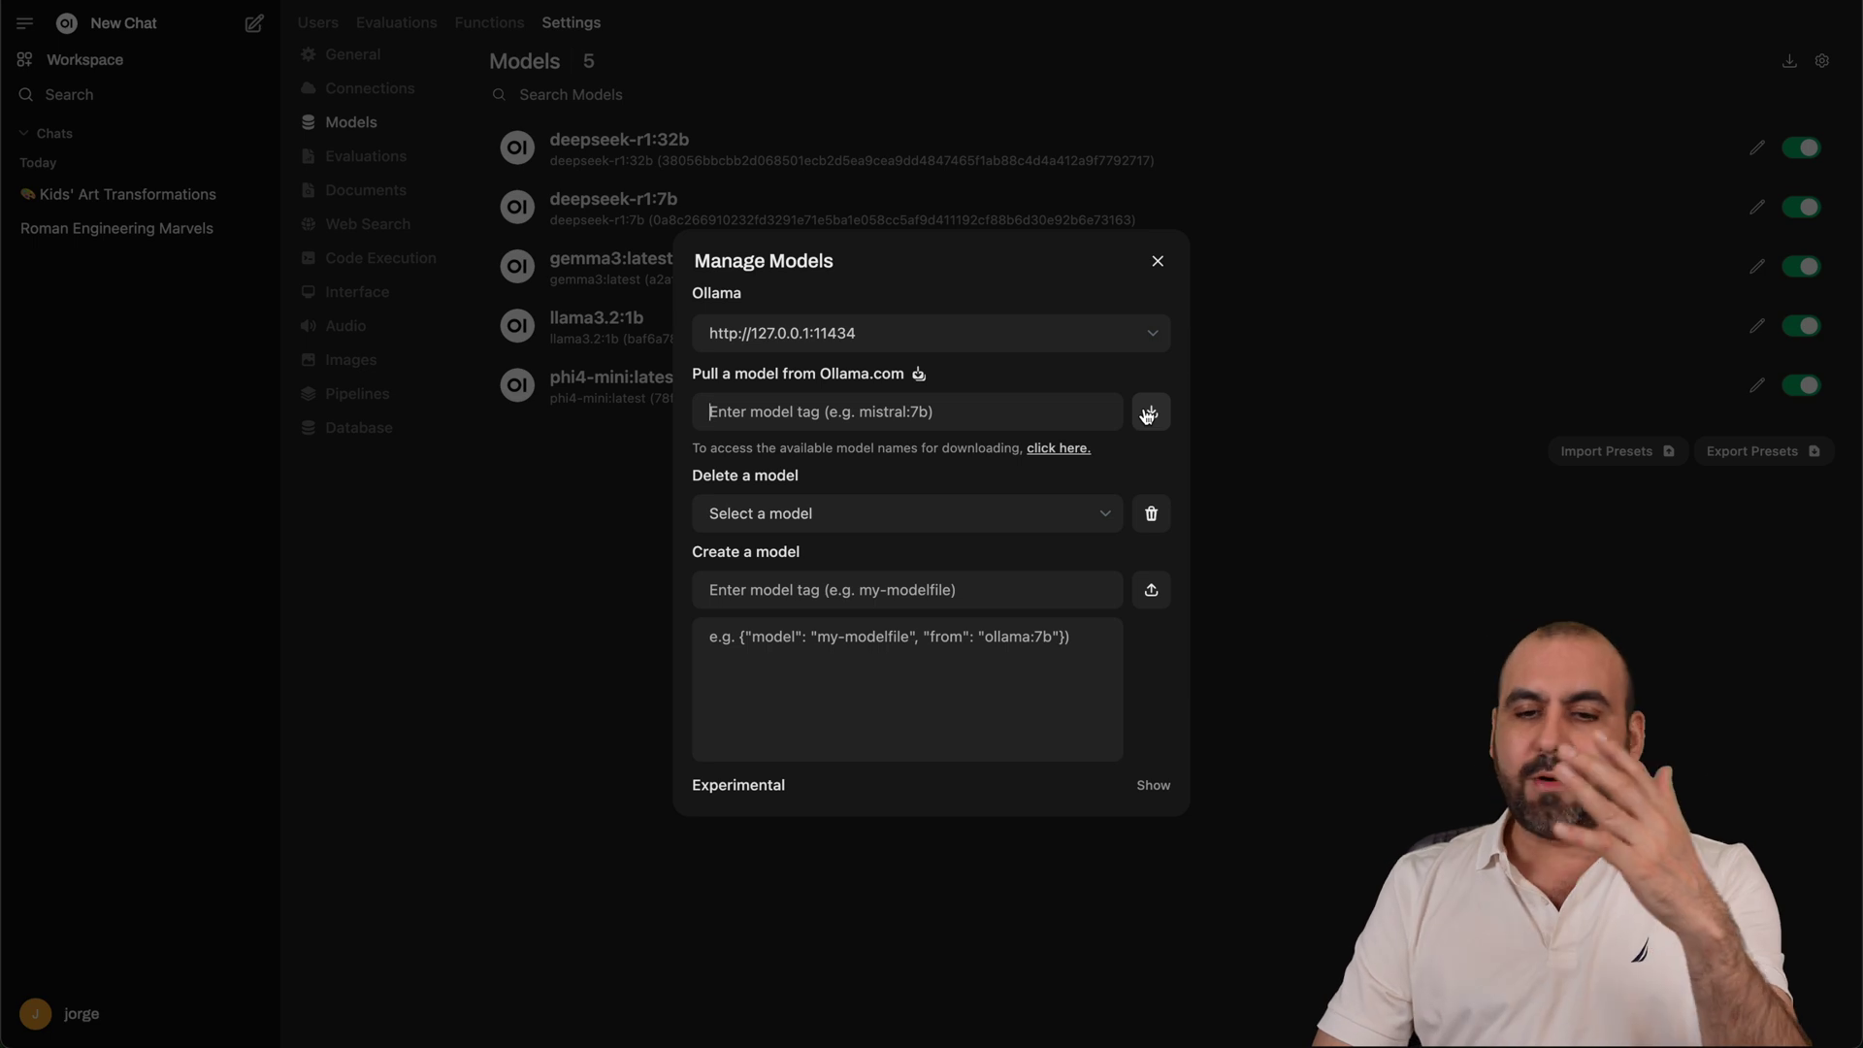
# Close the Manage Models dialog to return to the five-model admin list
pyautogui.click(1157, 261)
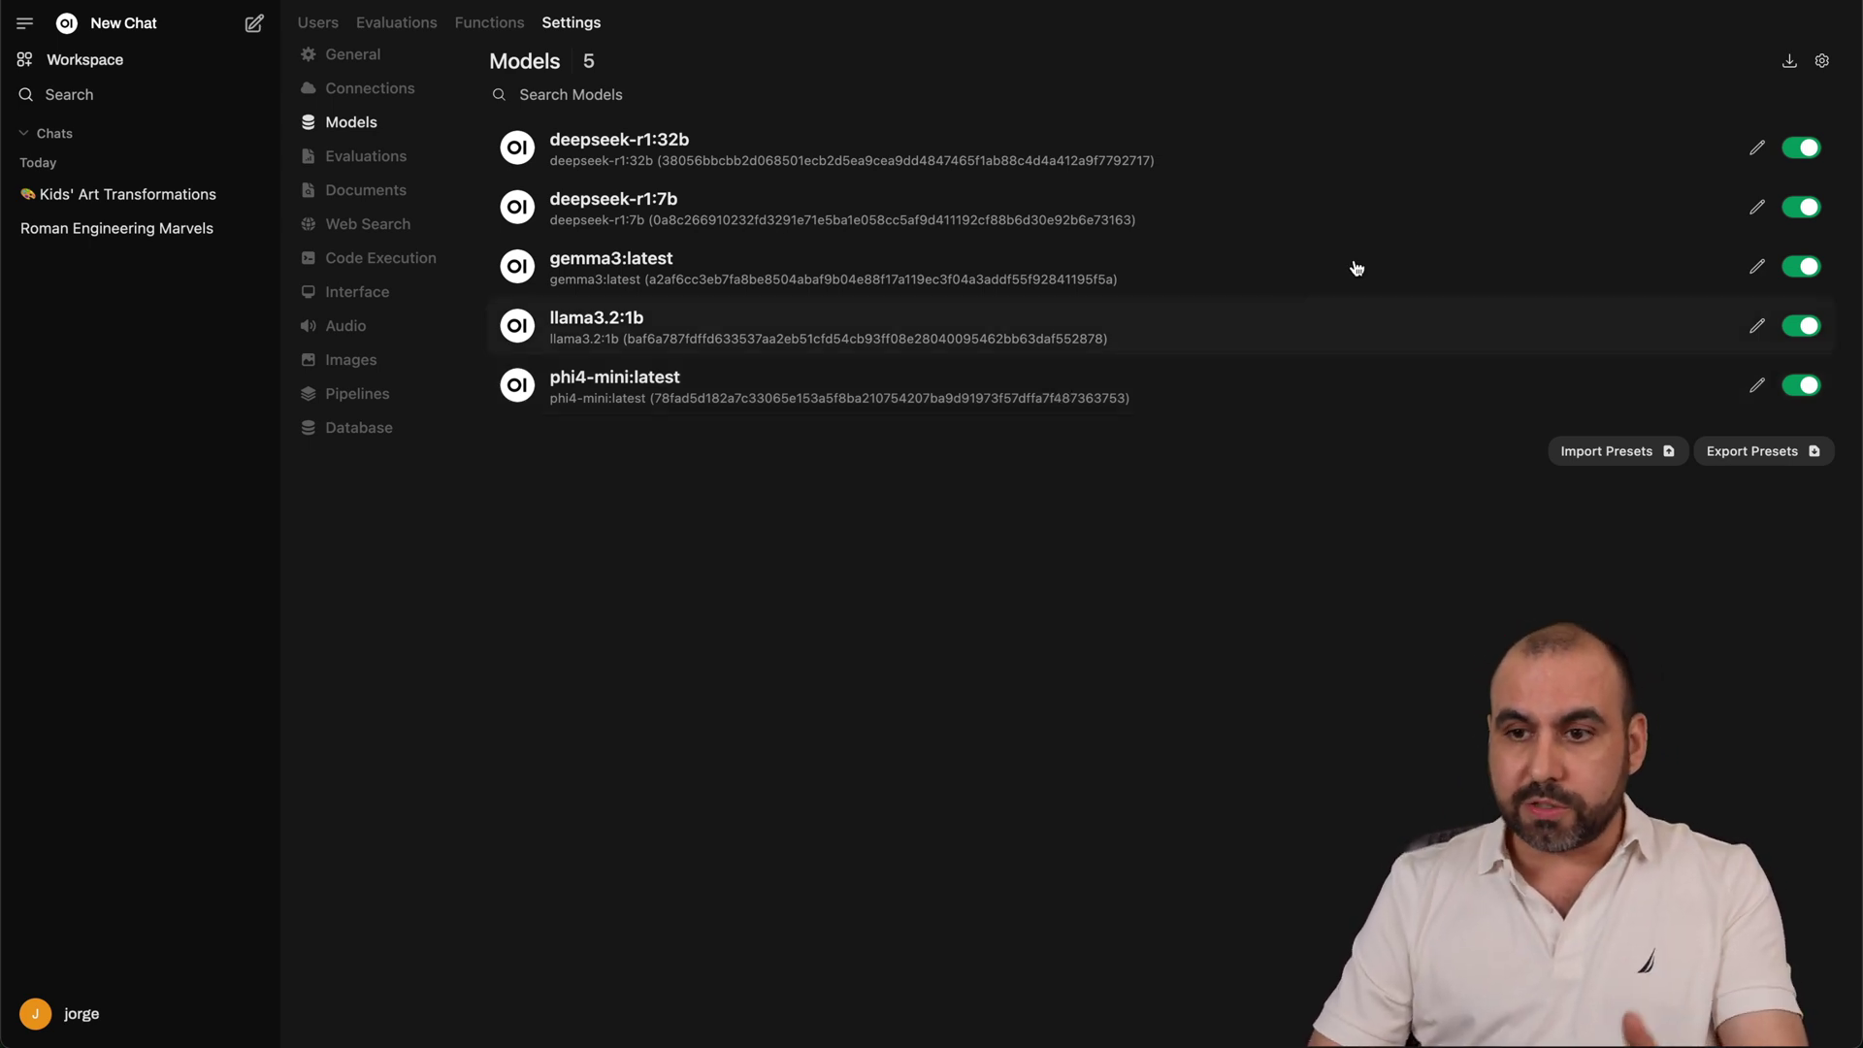
# Start a new chat, then create and copy a secret API key in Settings > Account
pyautogui.click(117, 23)
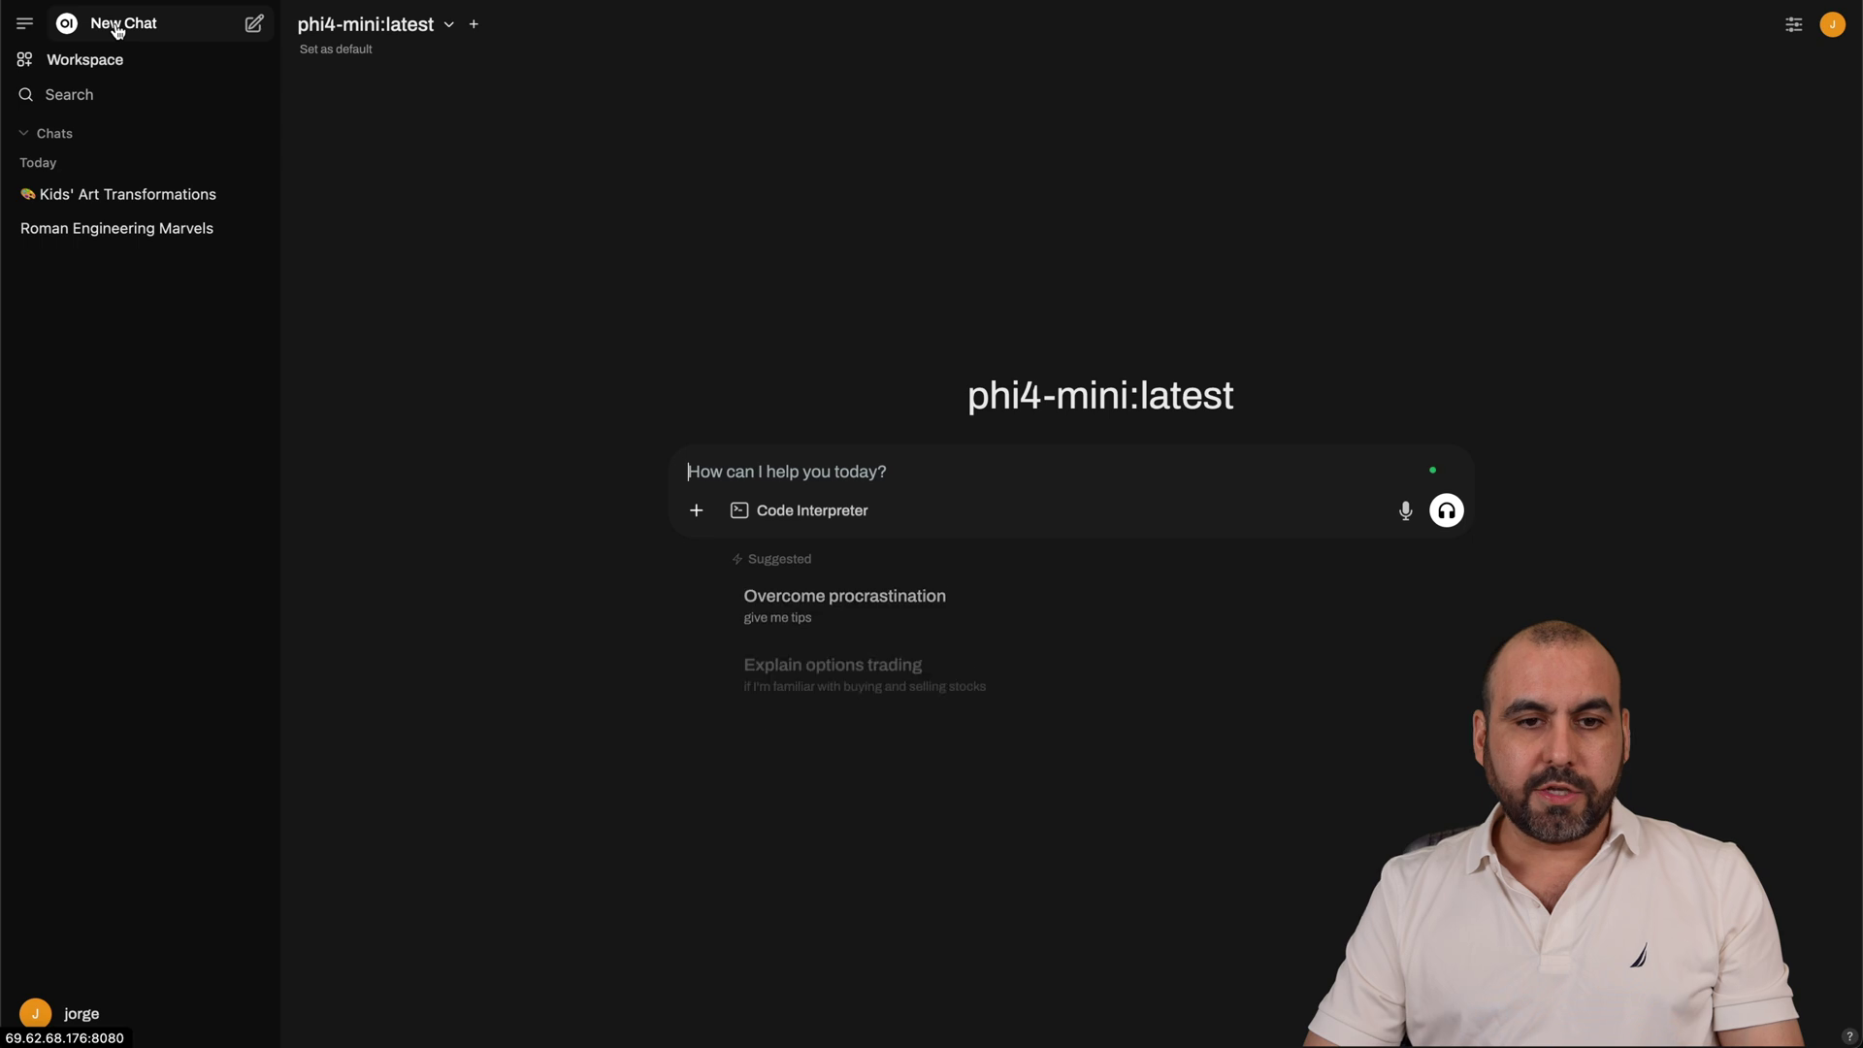
pyautogui.click(1832, 24)
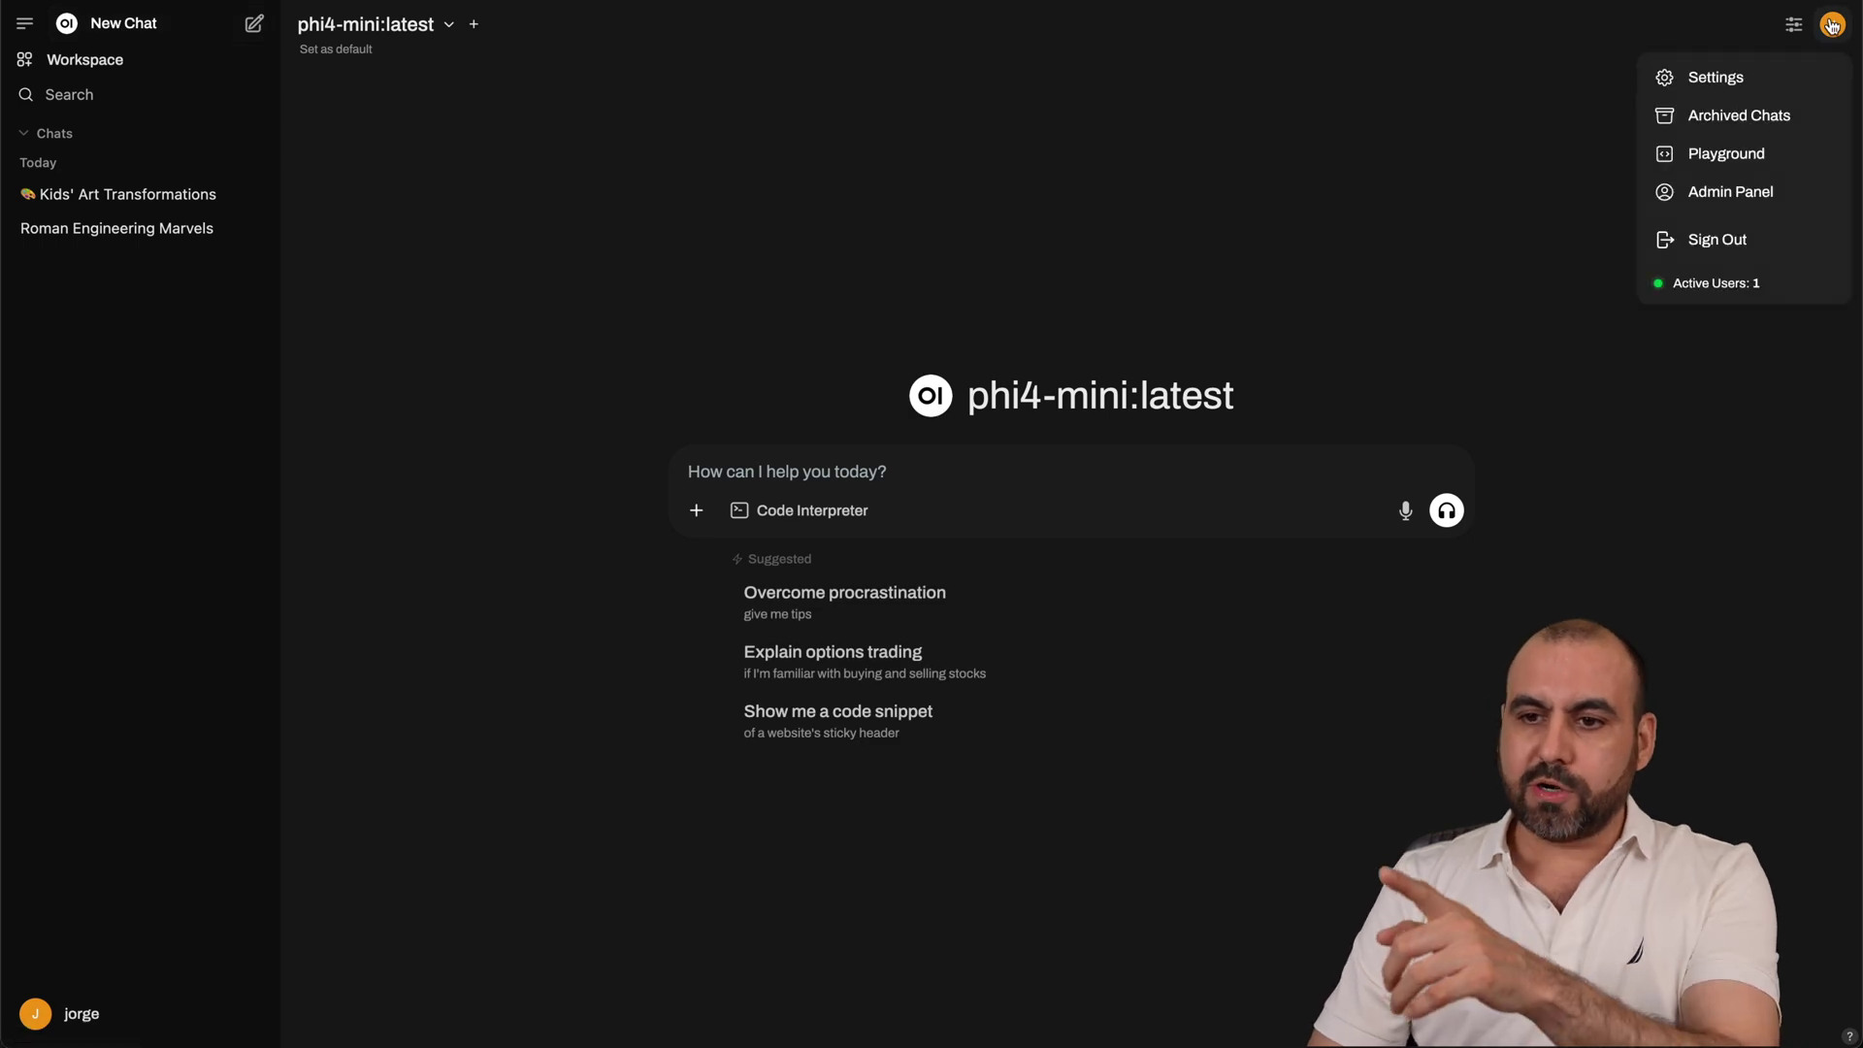
pyautogui.click(1714, 78)
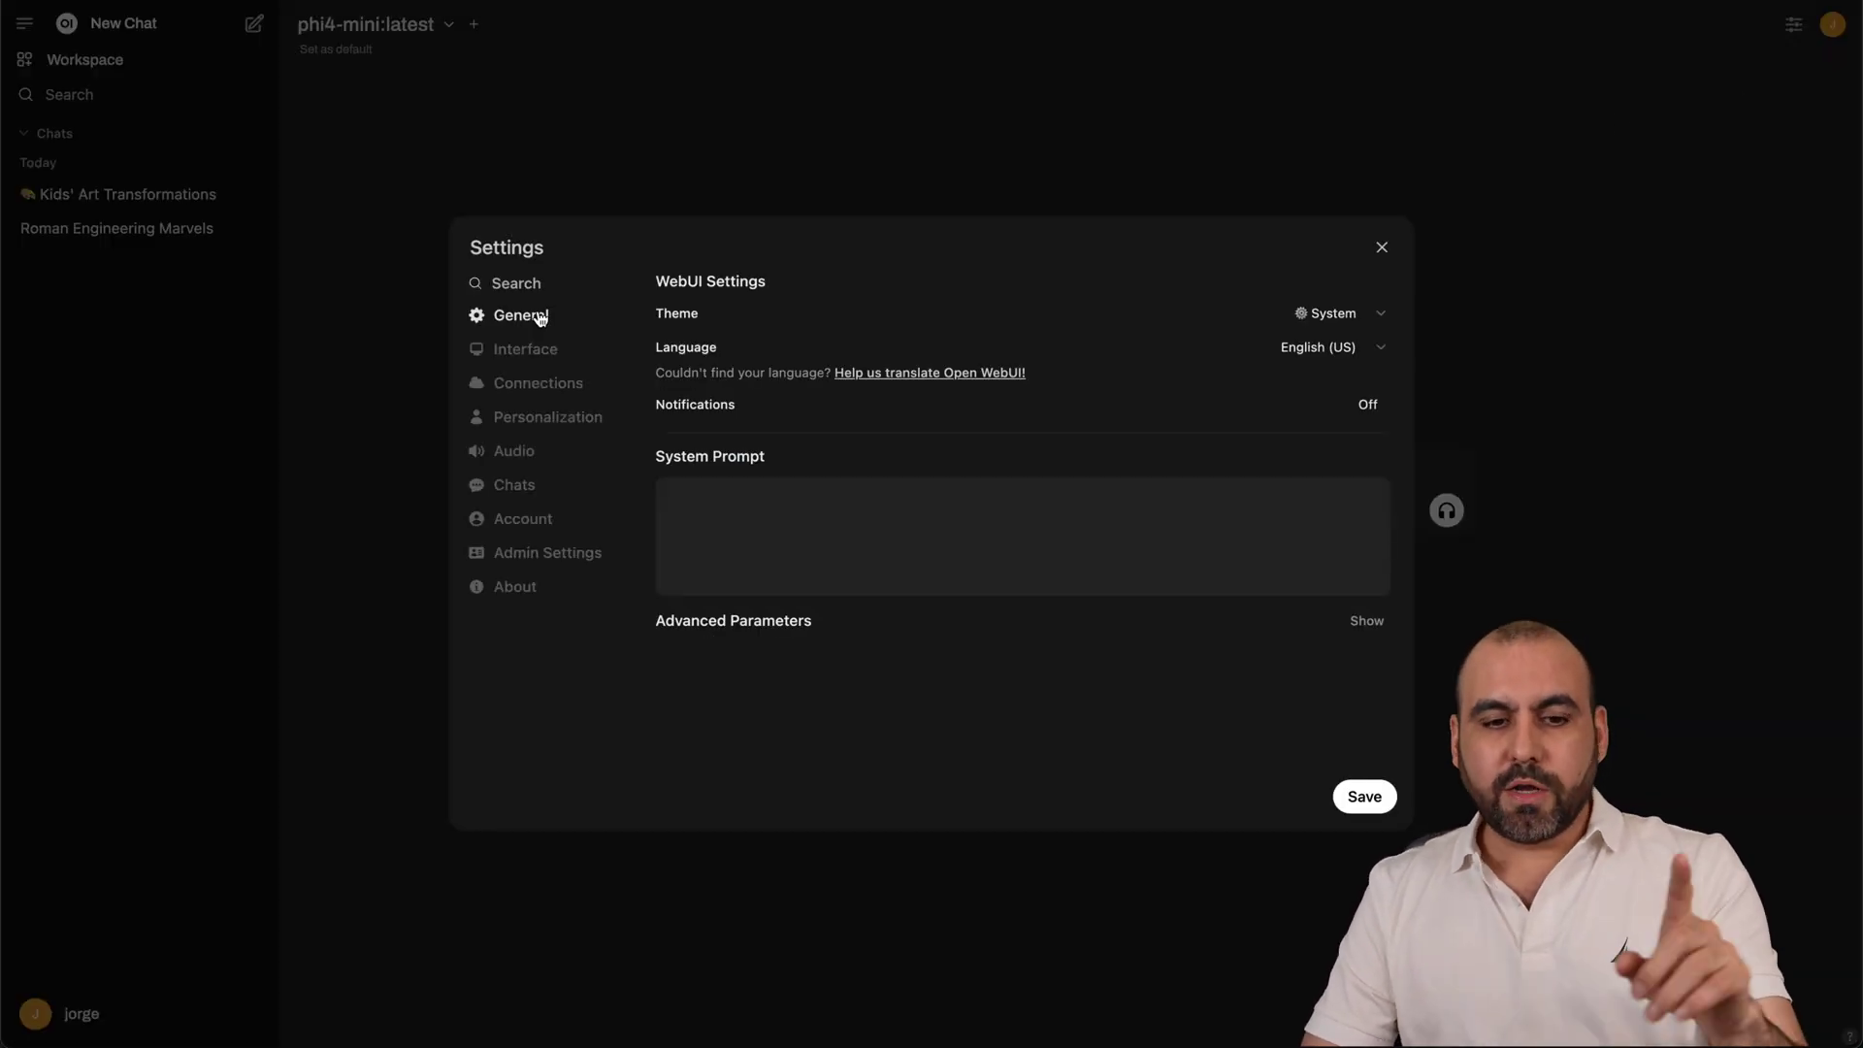
pyautogui.click(517, 528)
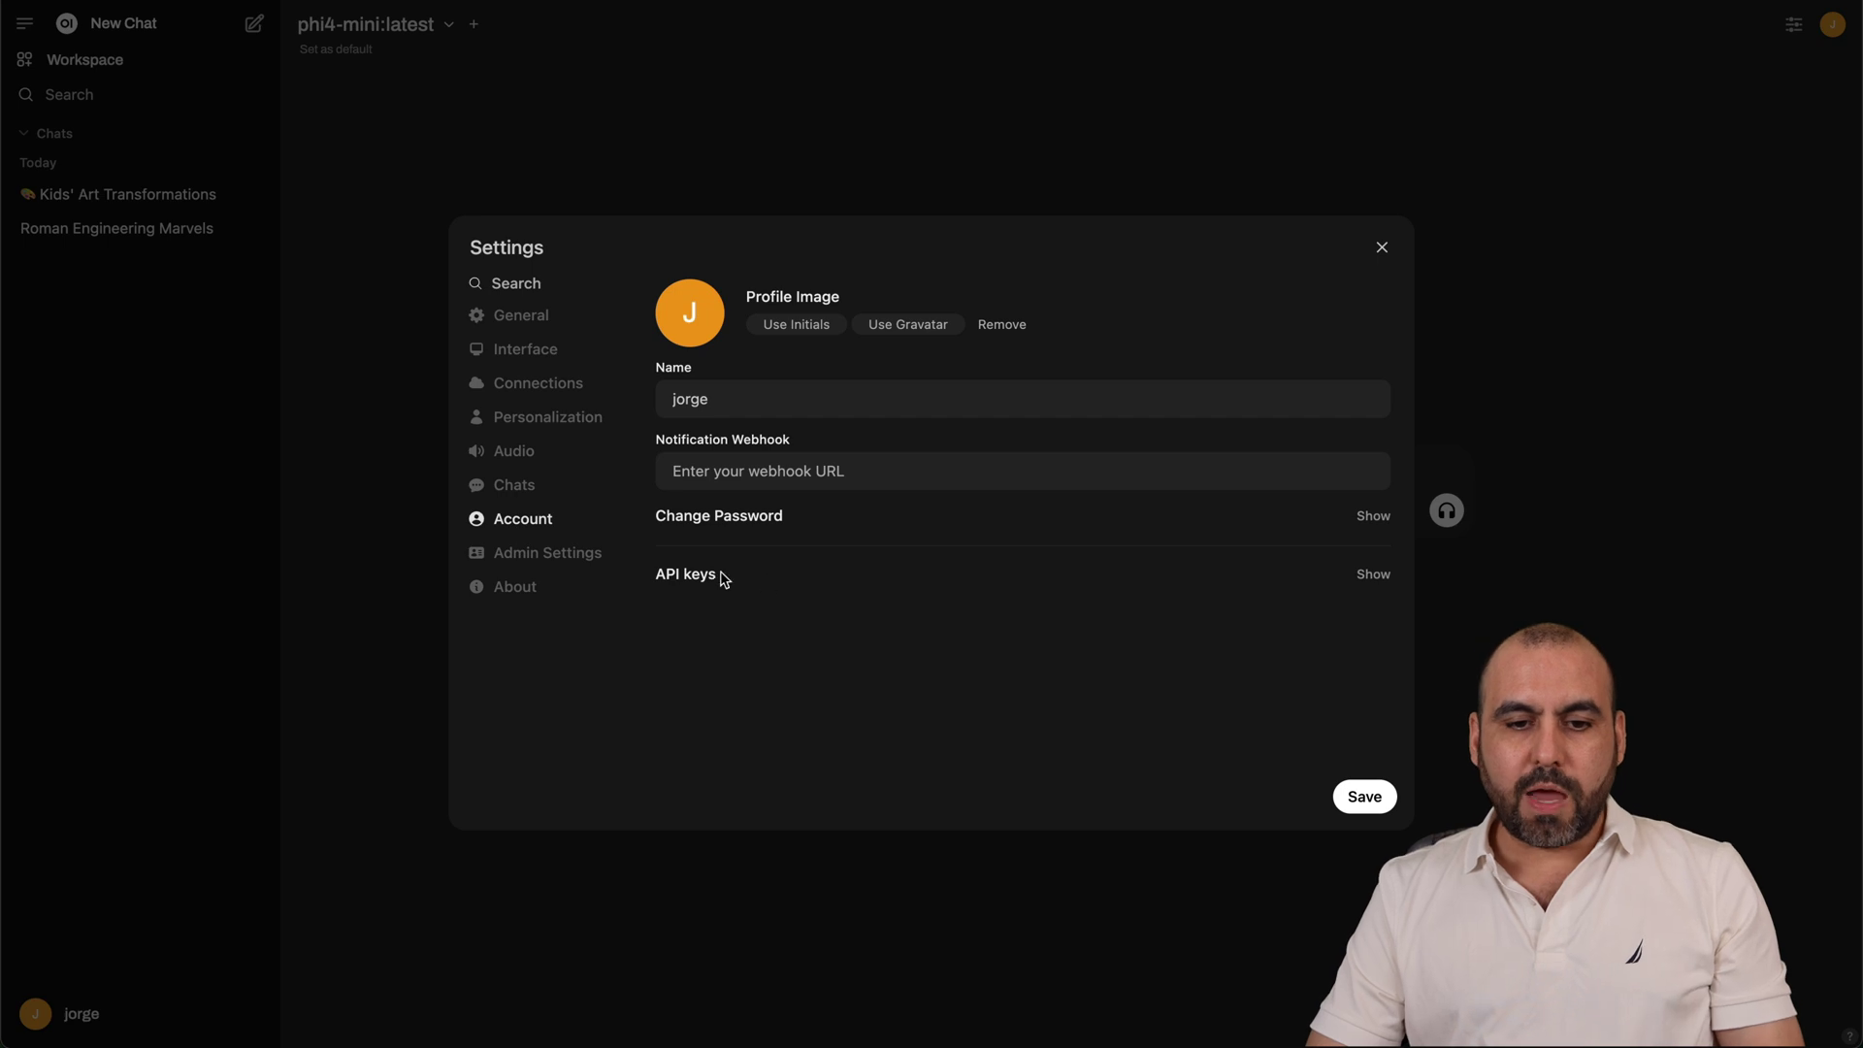
pyautogui.click(1370, 576)
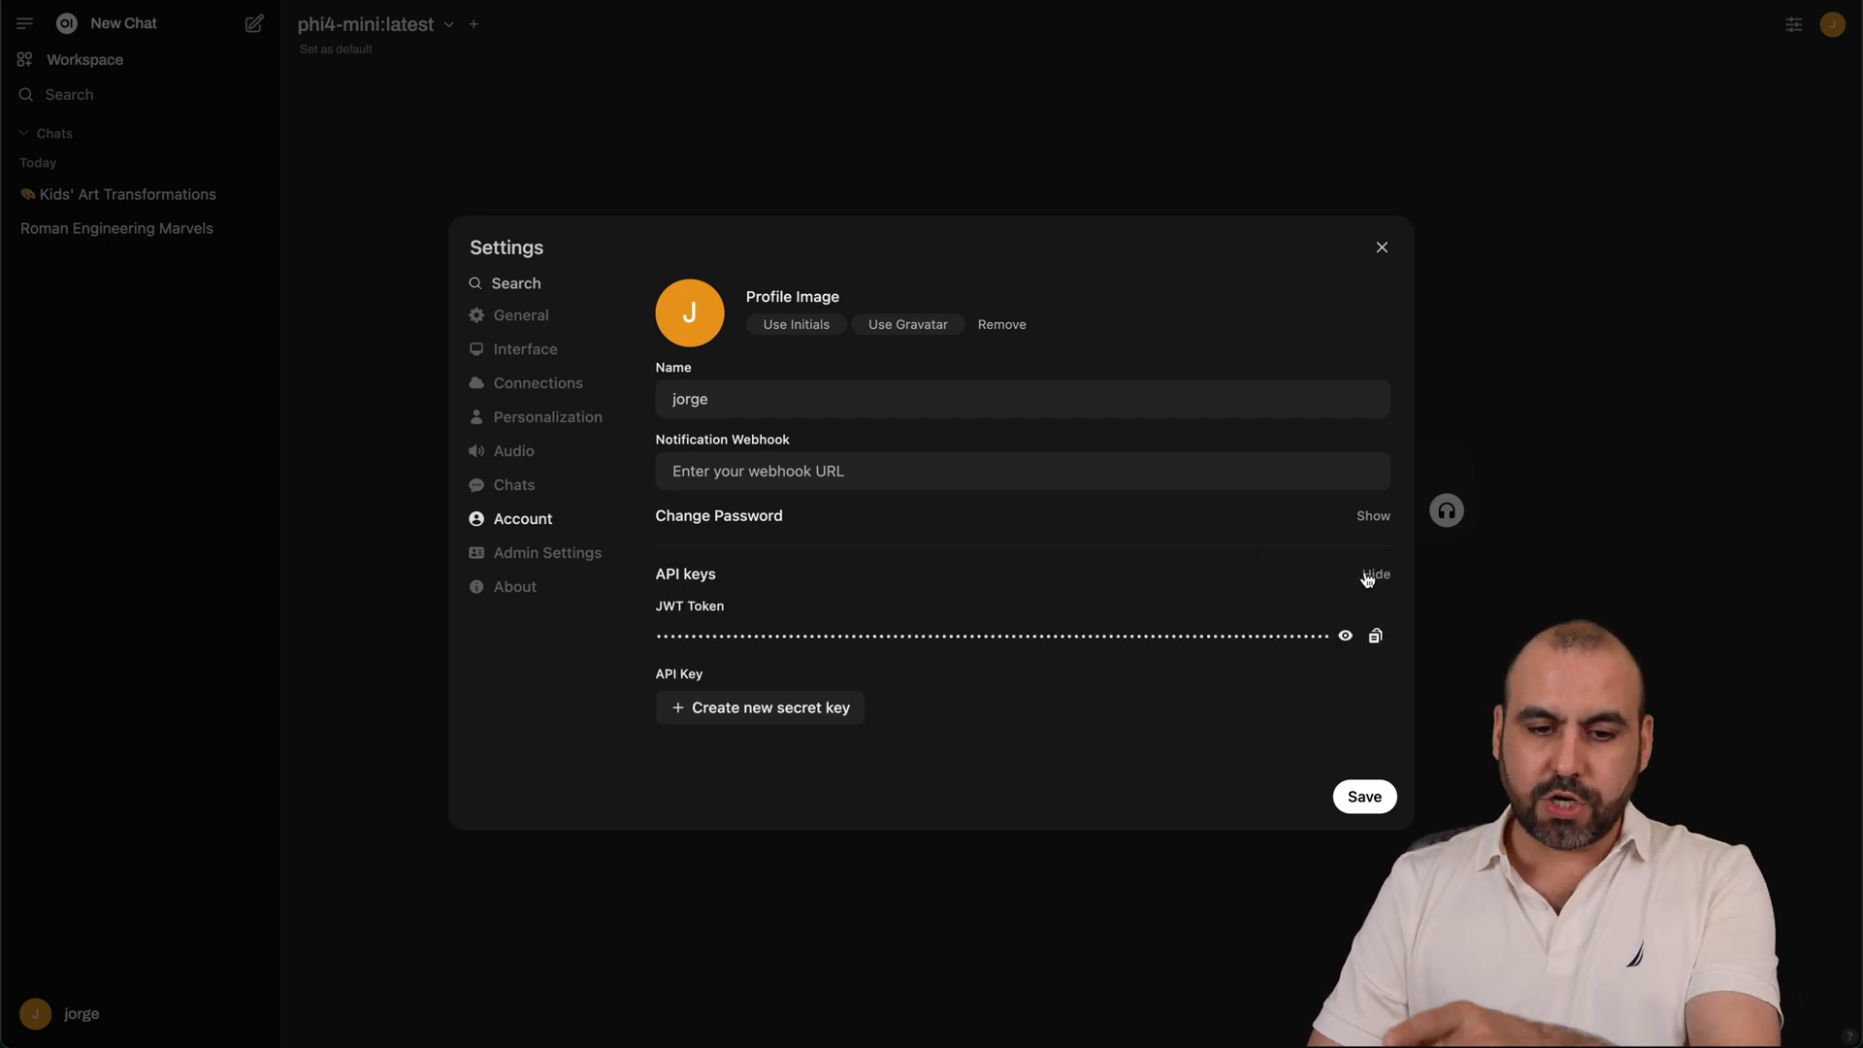
pyautogui.click(810, 718)
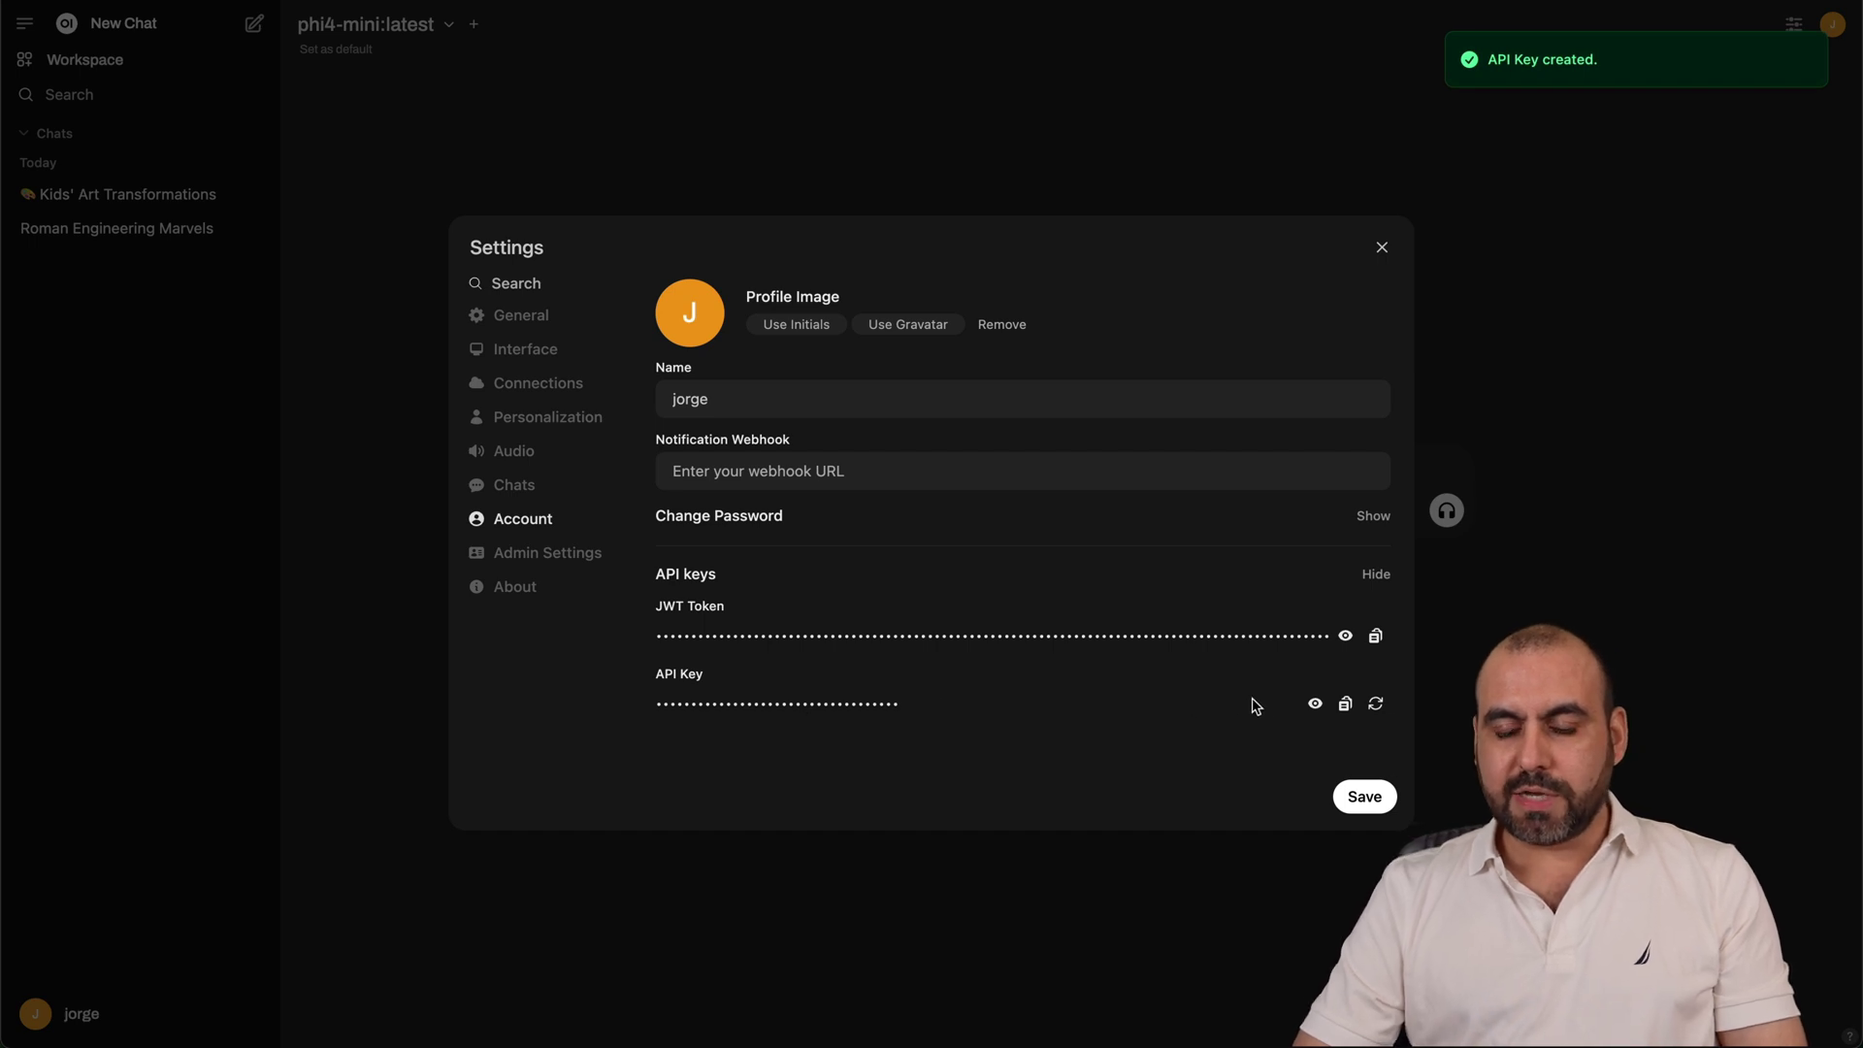
pyautogui.click(1316, 705)
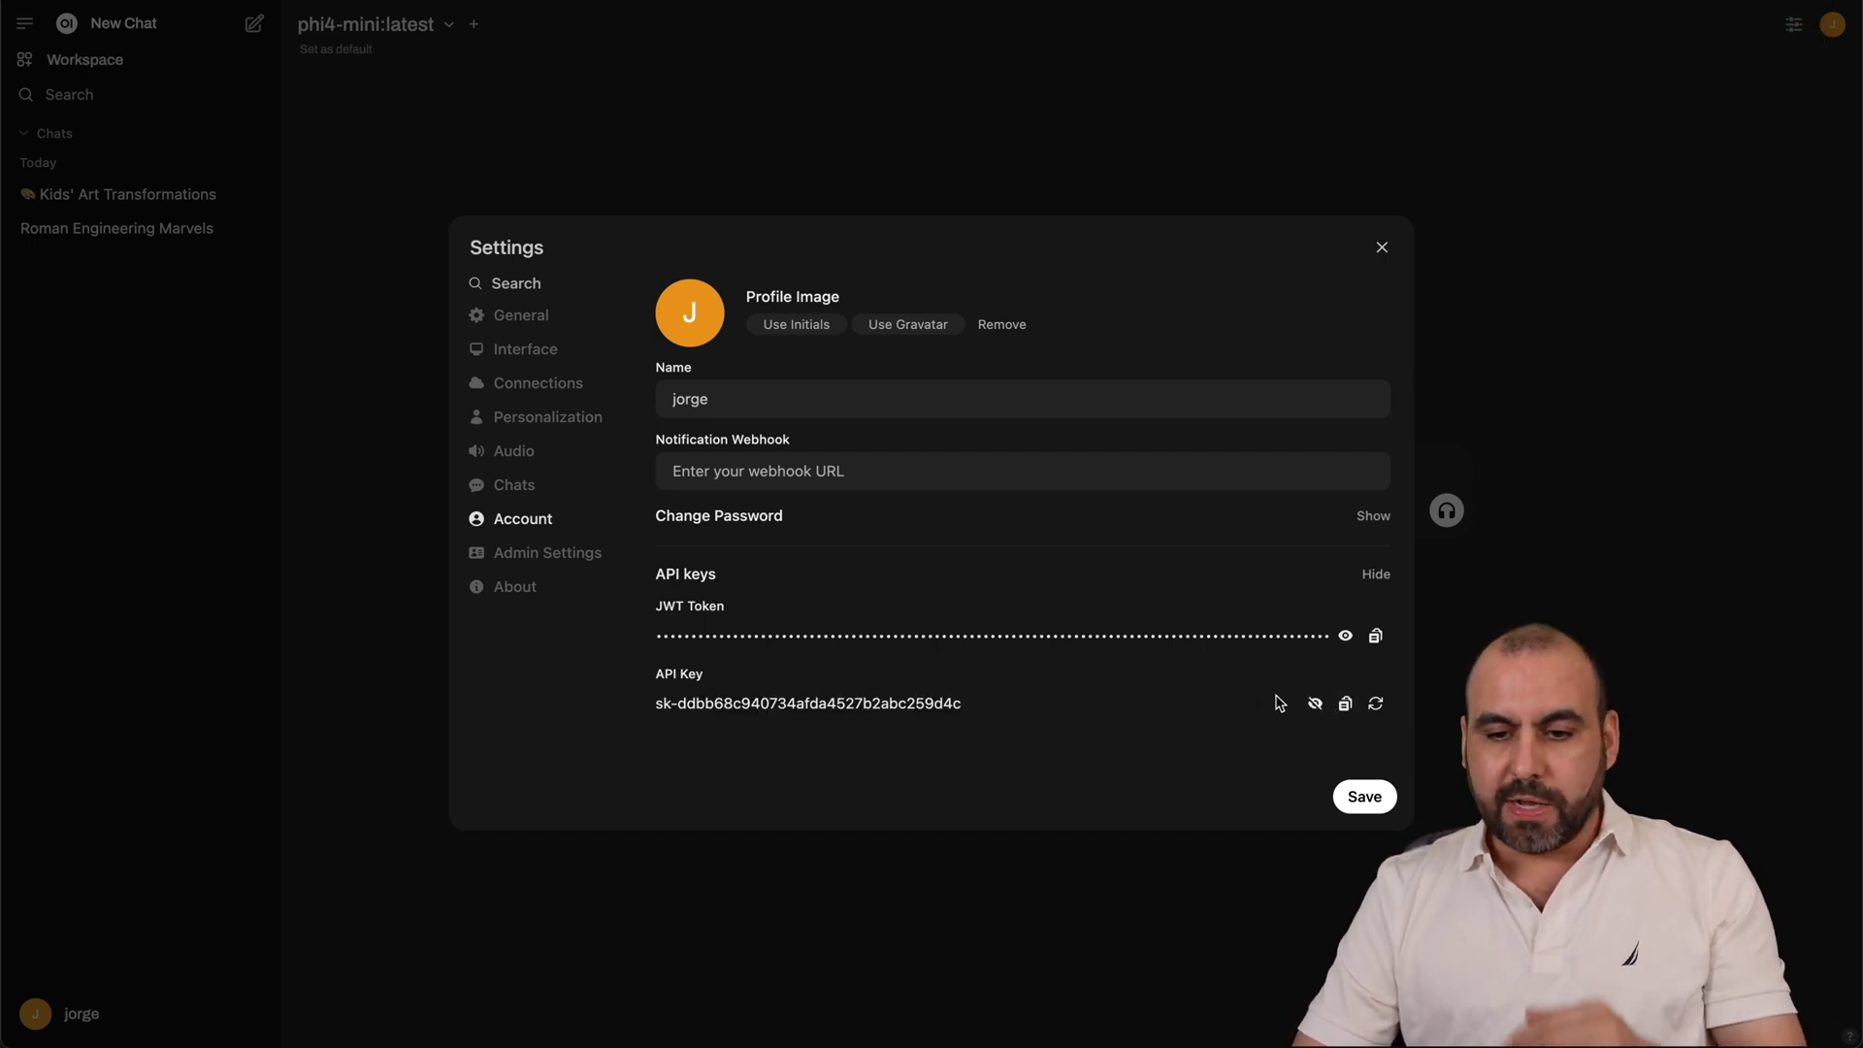
pyautogui.click(1344, 703)
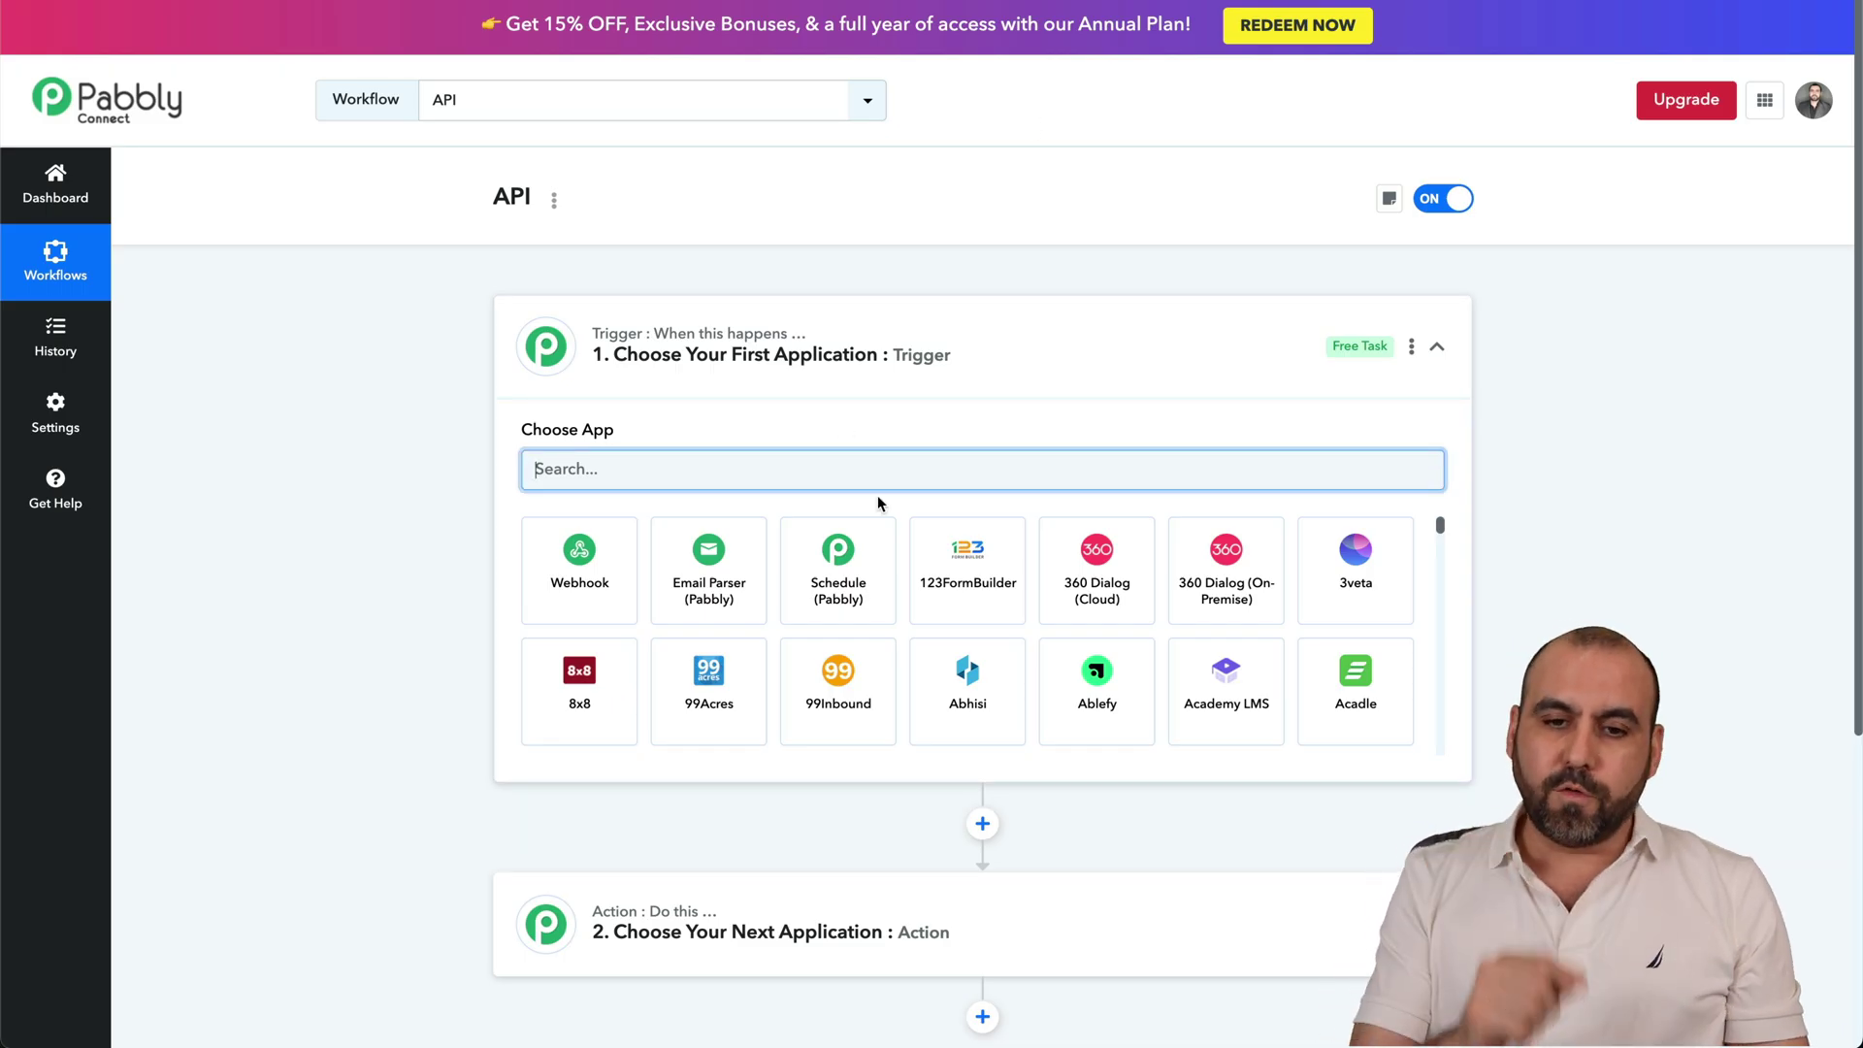
# Filter the action step's apps with 'api' and choose API (Pabbly)
pyautogui.scroll(-2, 1510, 551)
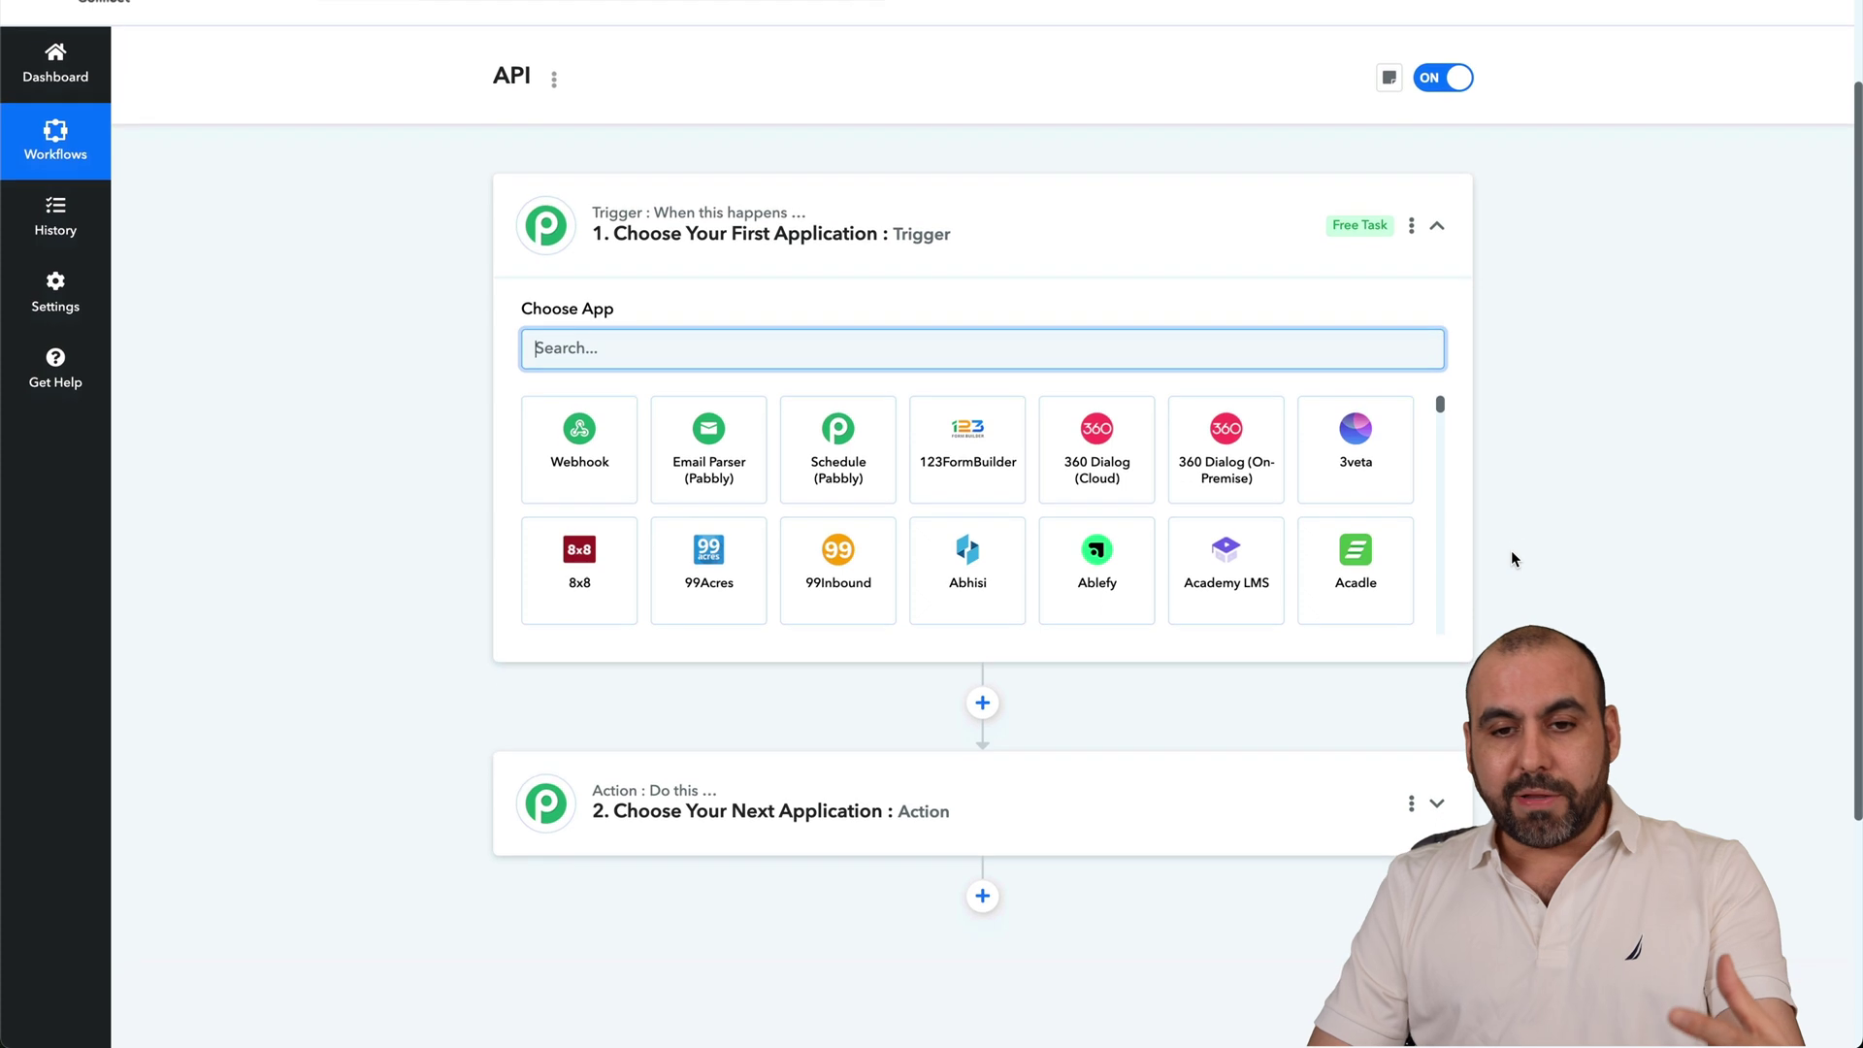
pyautogui.scroll(-1, 1510, 550)
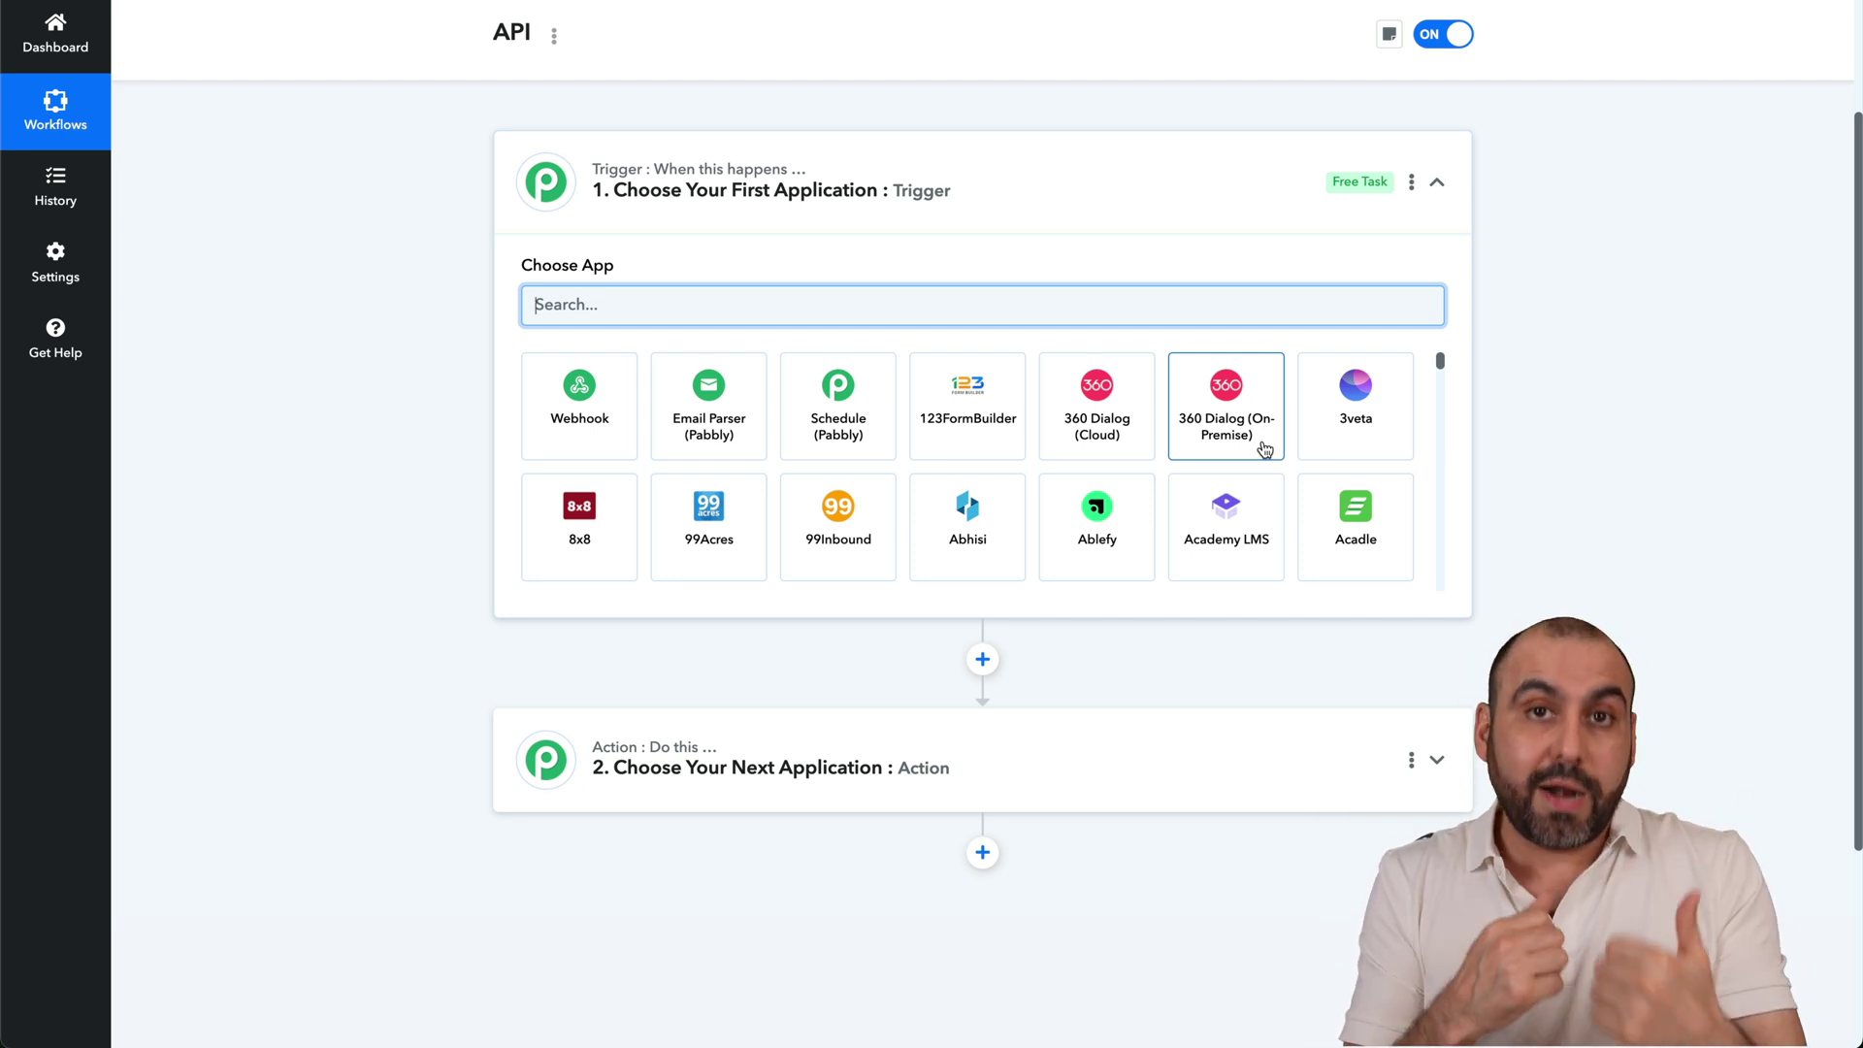
pyautogui.click(1031, 768)
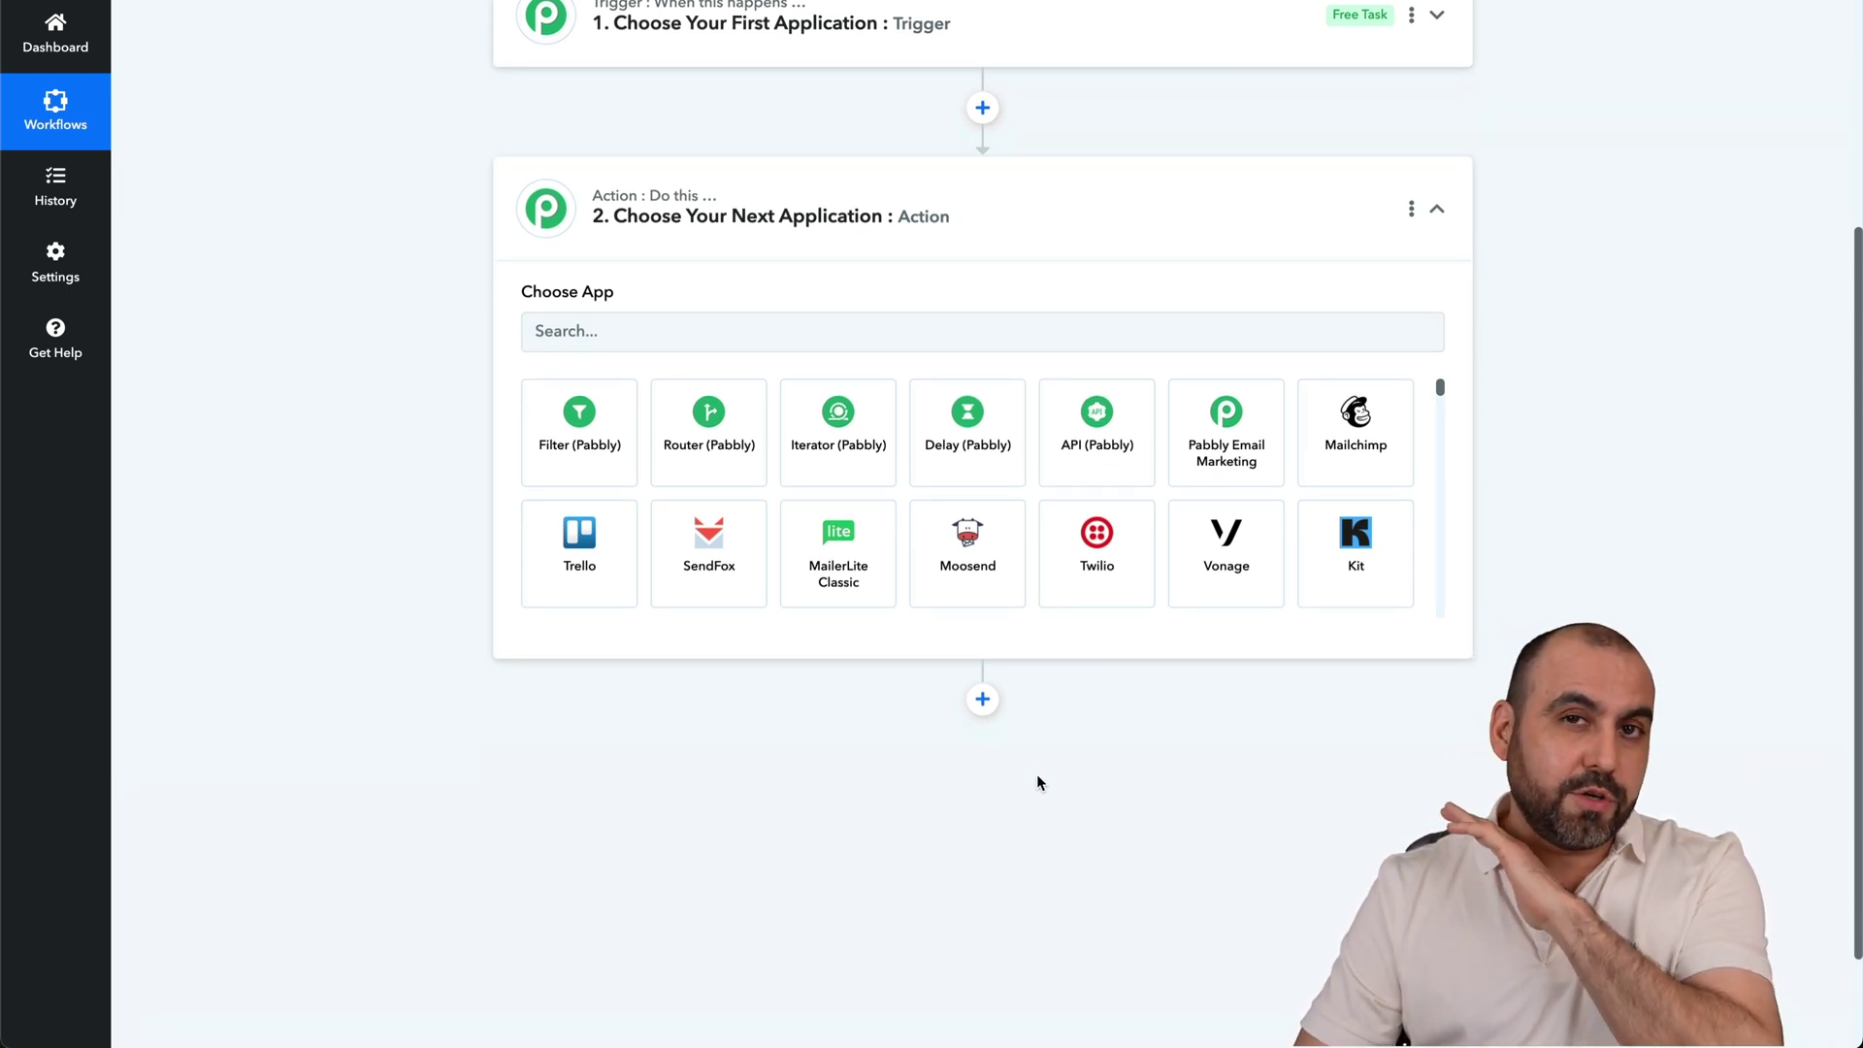
pyautogui.click(678, 335)
pyautogui.write('api')
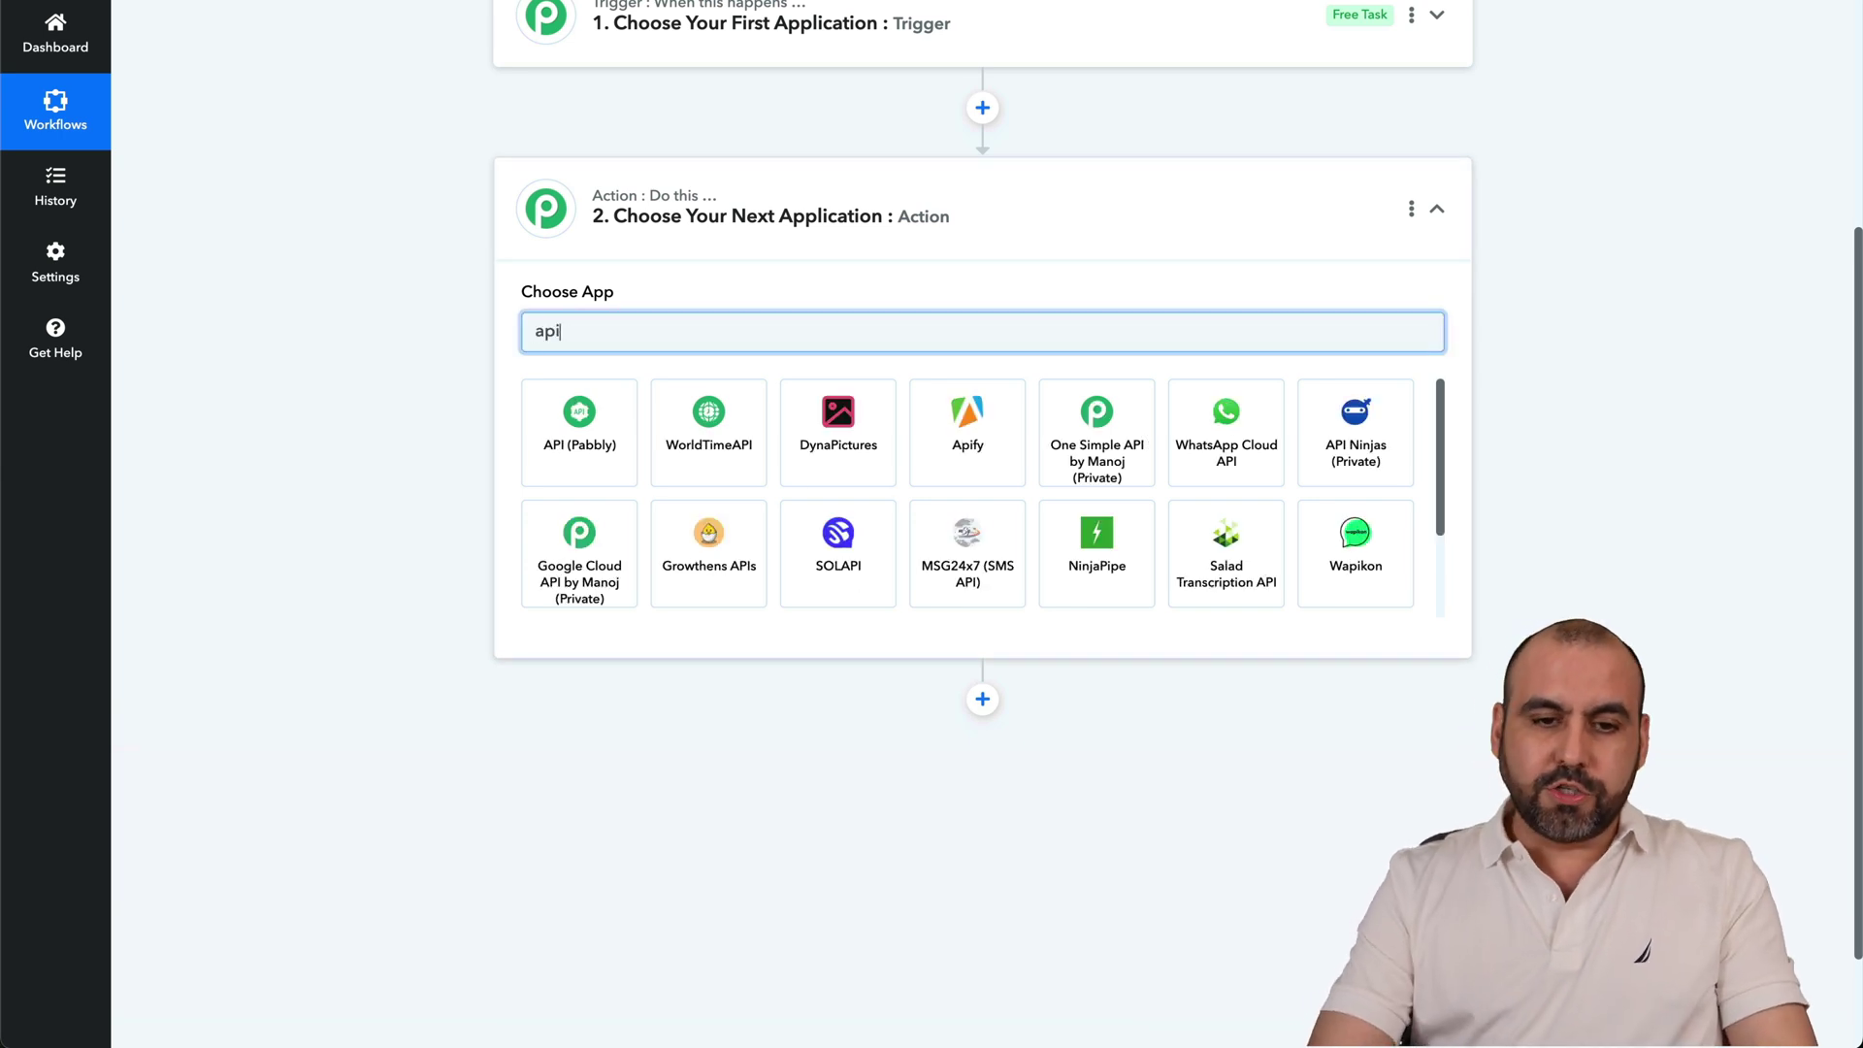
pyautogui.click(580, 475)
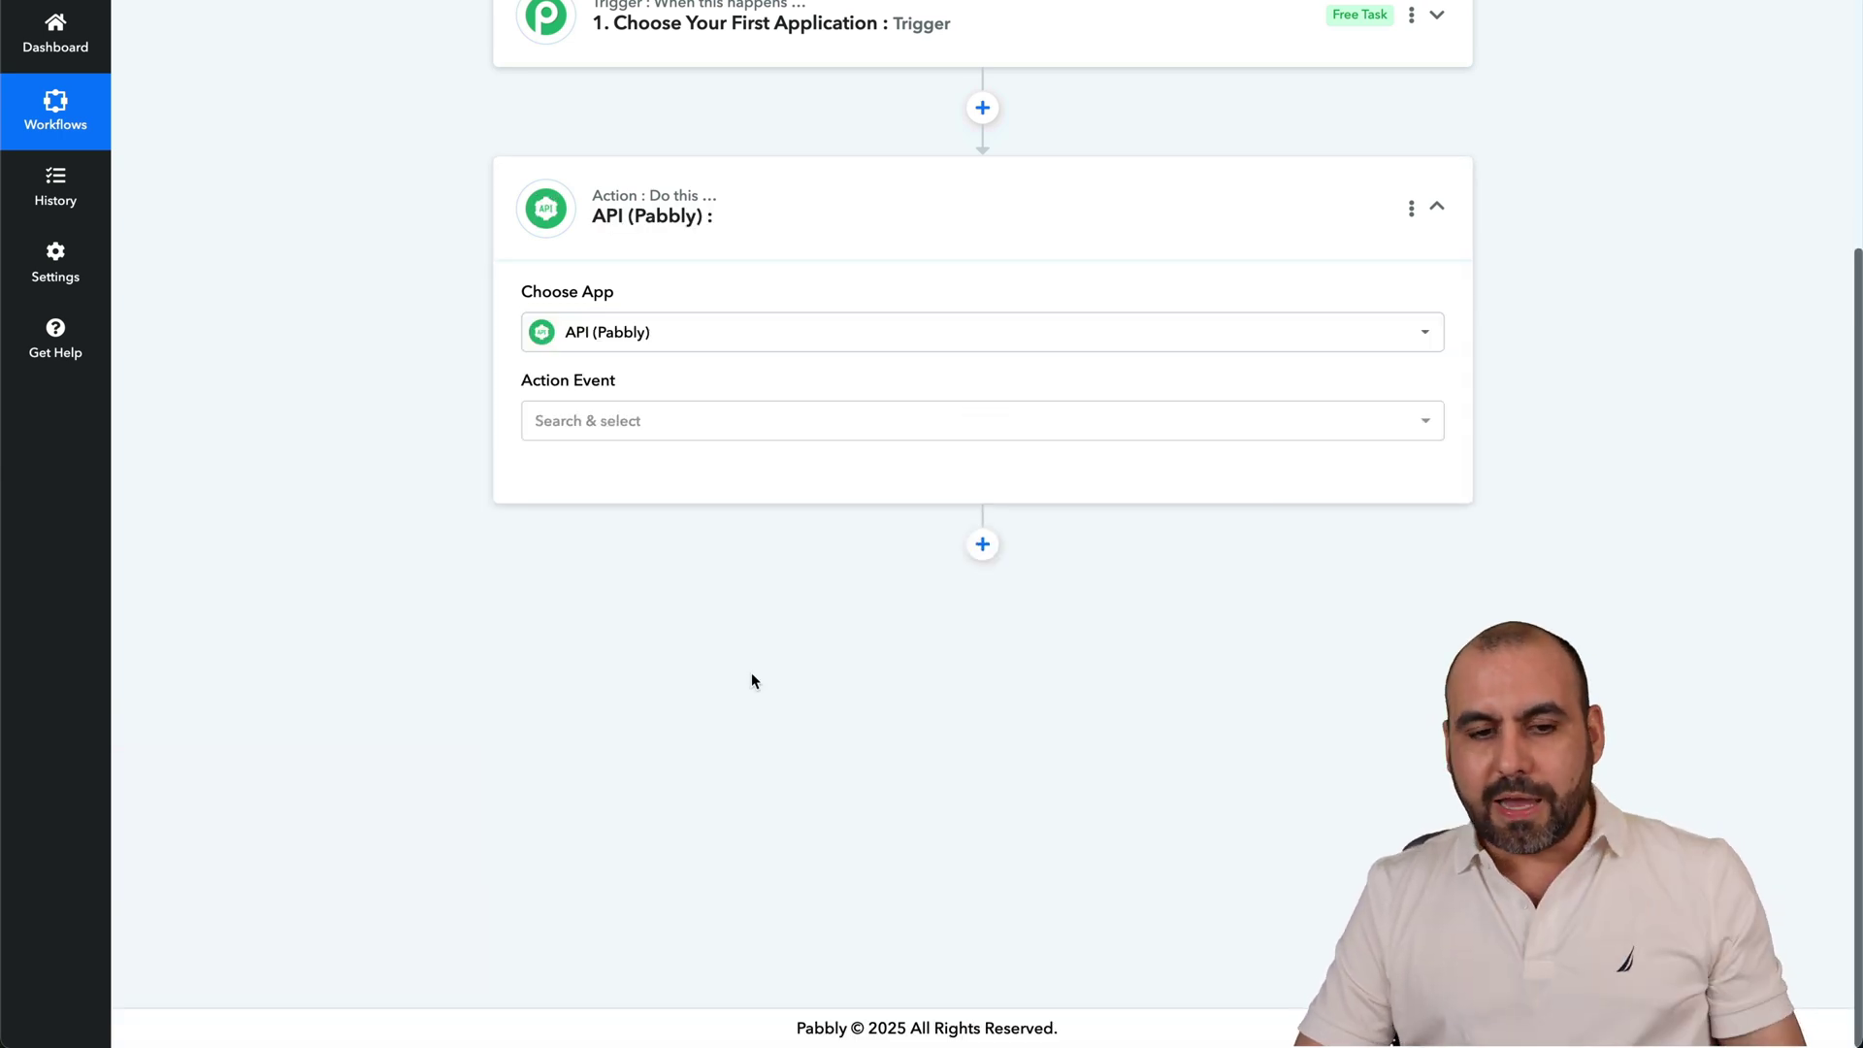
# Set the action event to Execute API Request, connect it, and use method POST
pyautogui.click(757, 427)
pyautogui.click(713, 529)
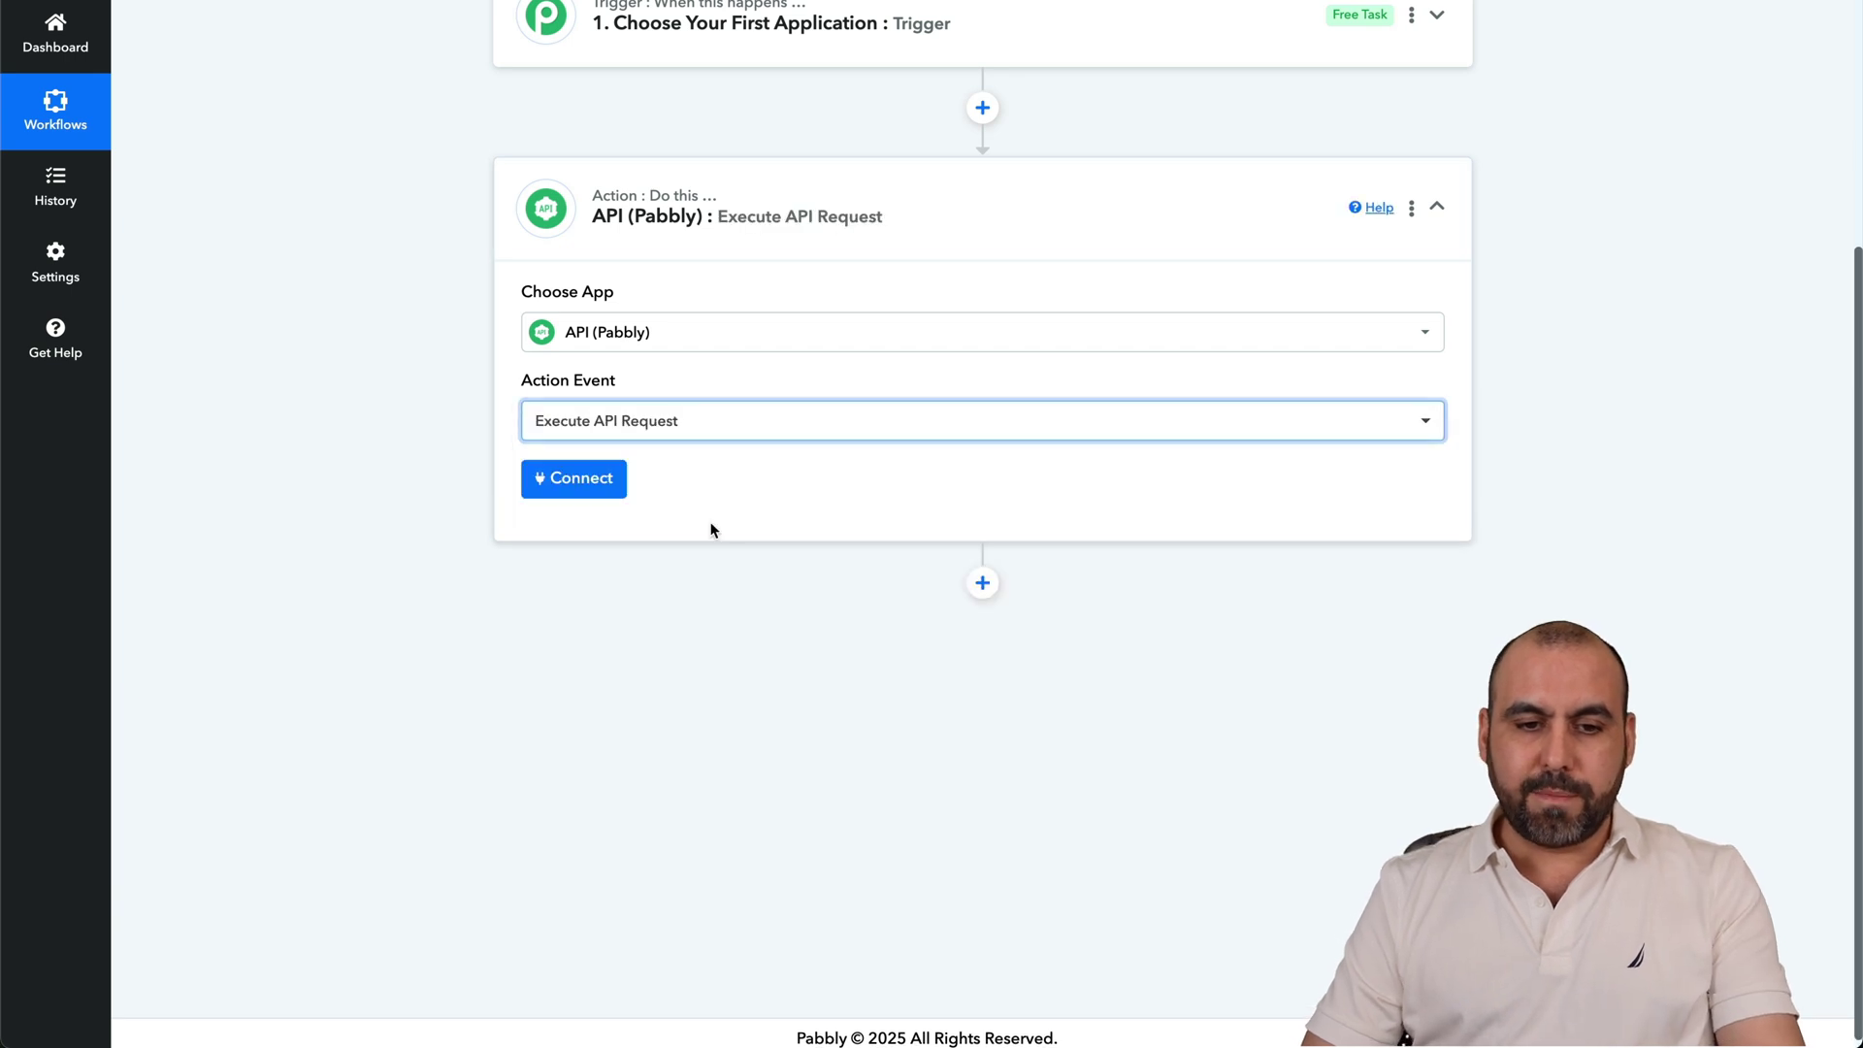
pyautogui.click(617, 495)
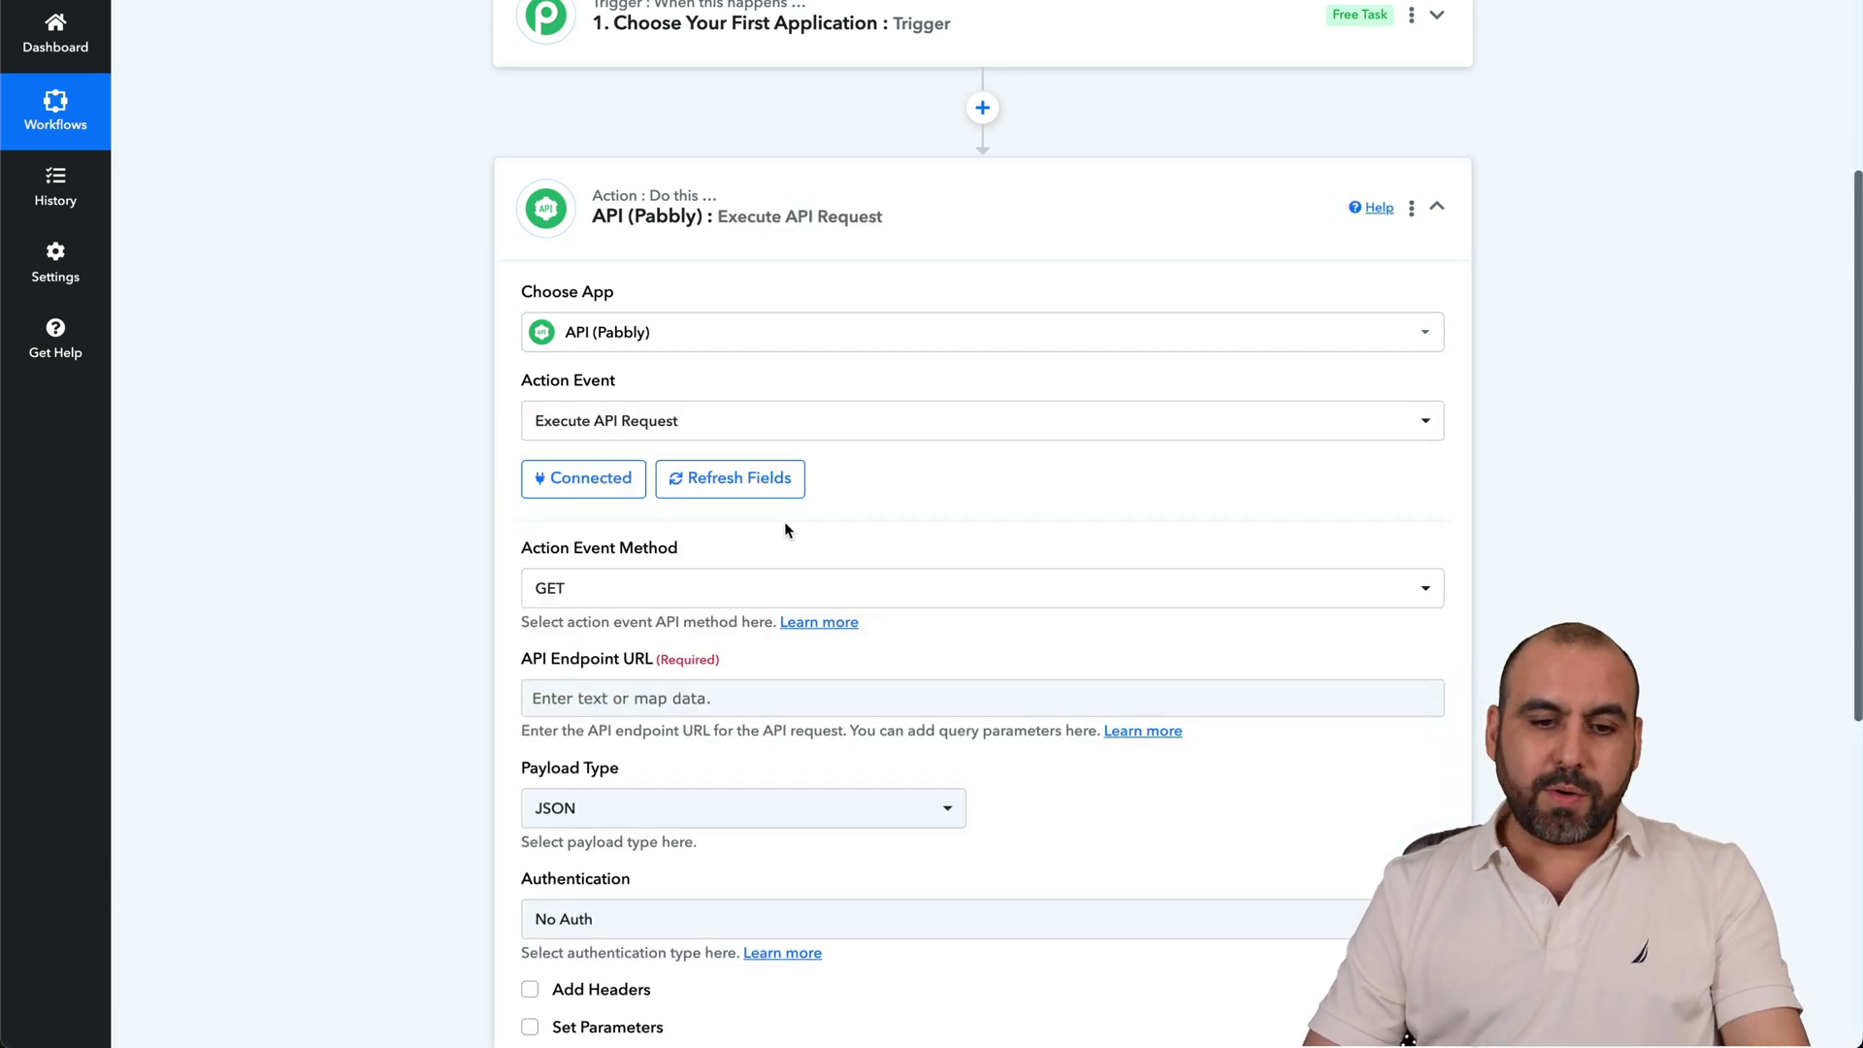
pyautogui.scroll(-2, 783, 519)
pyautogui.click(718, 434)
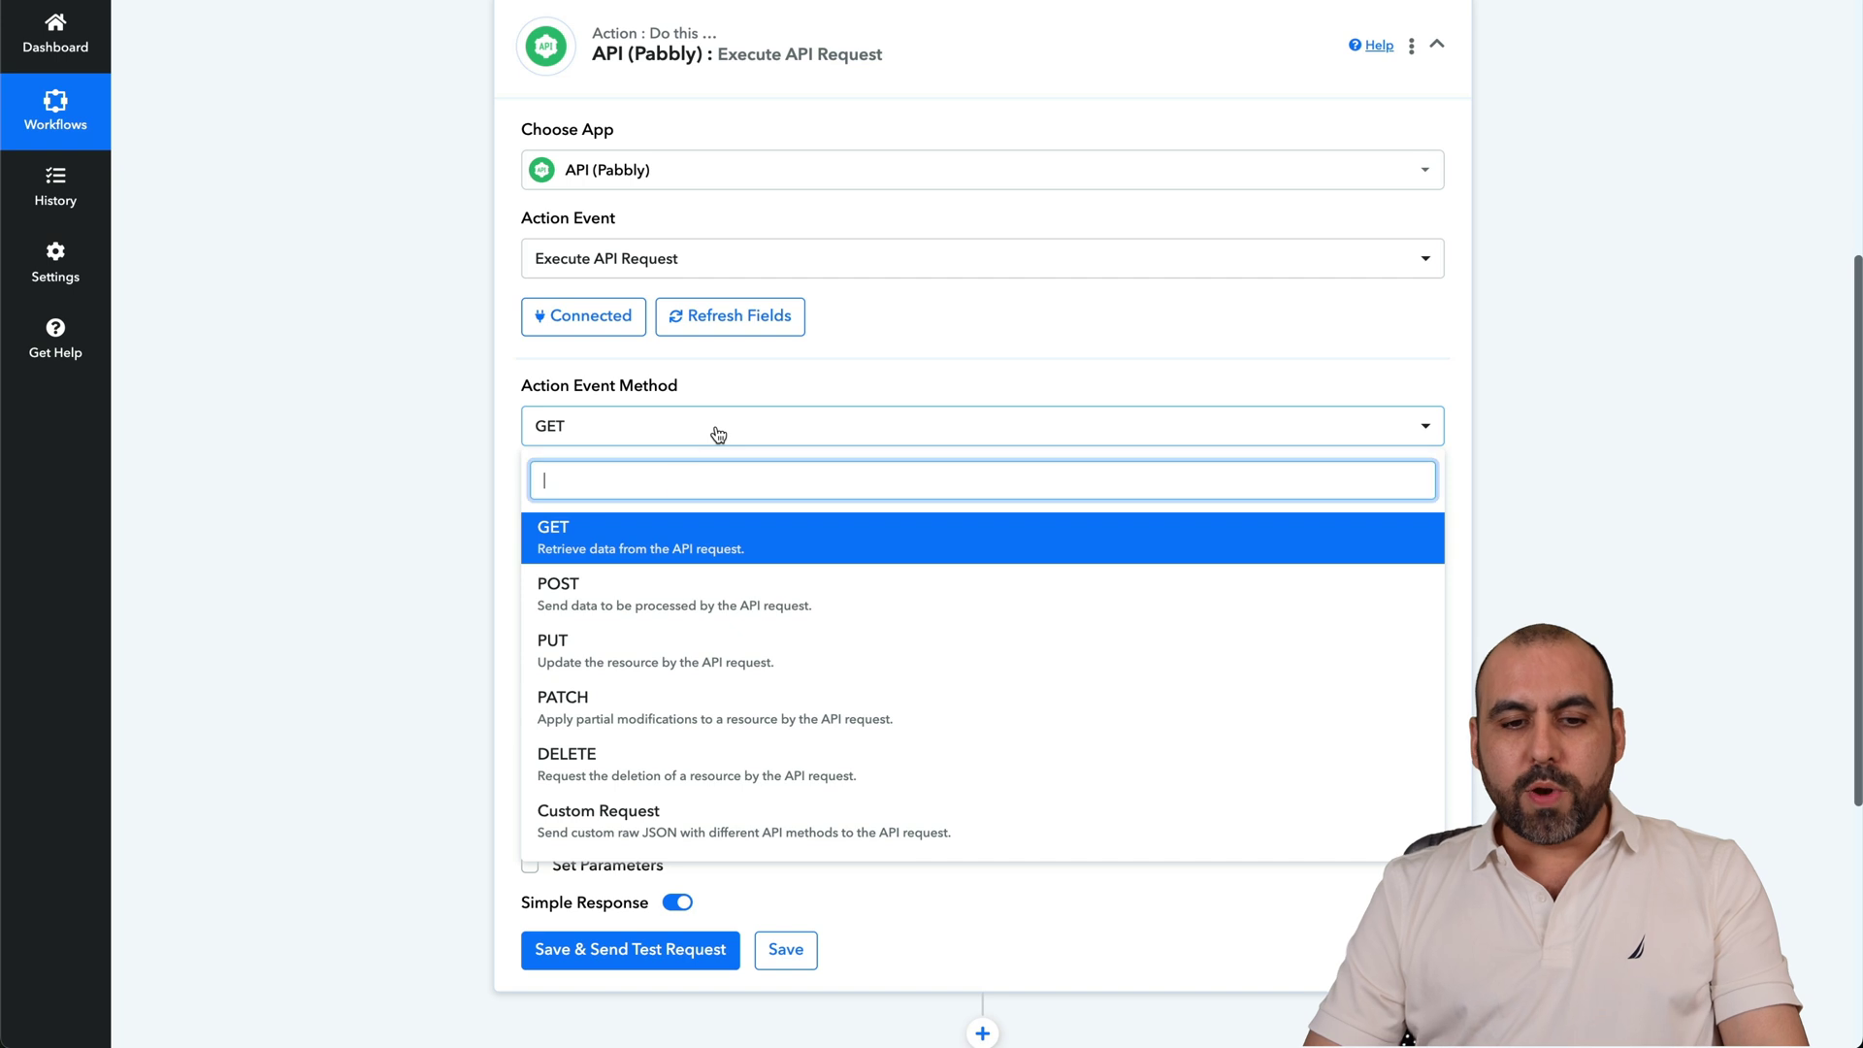
pyautogui.click(649, 590)
pyautogui.scroll(-2, 649, 590)
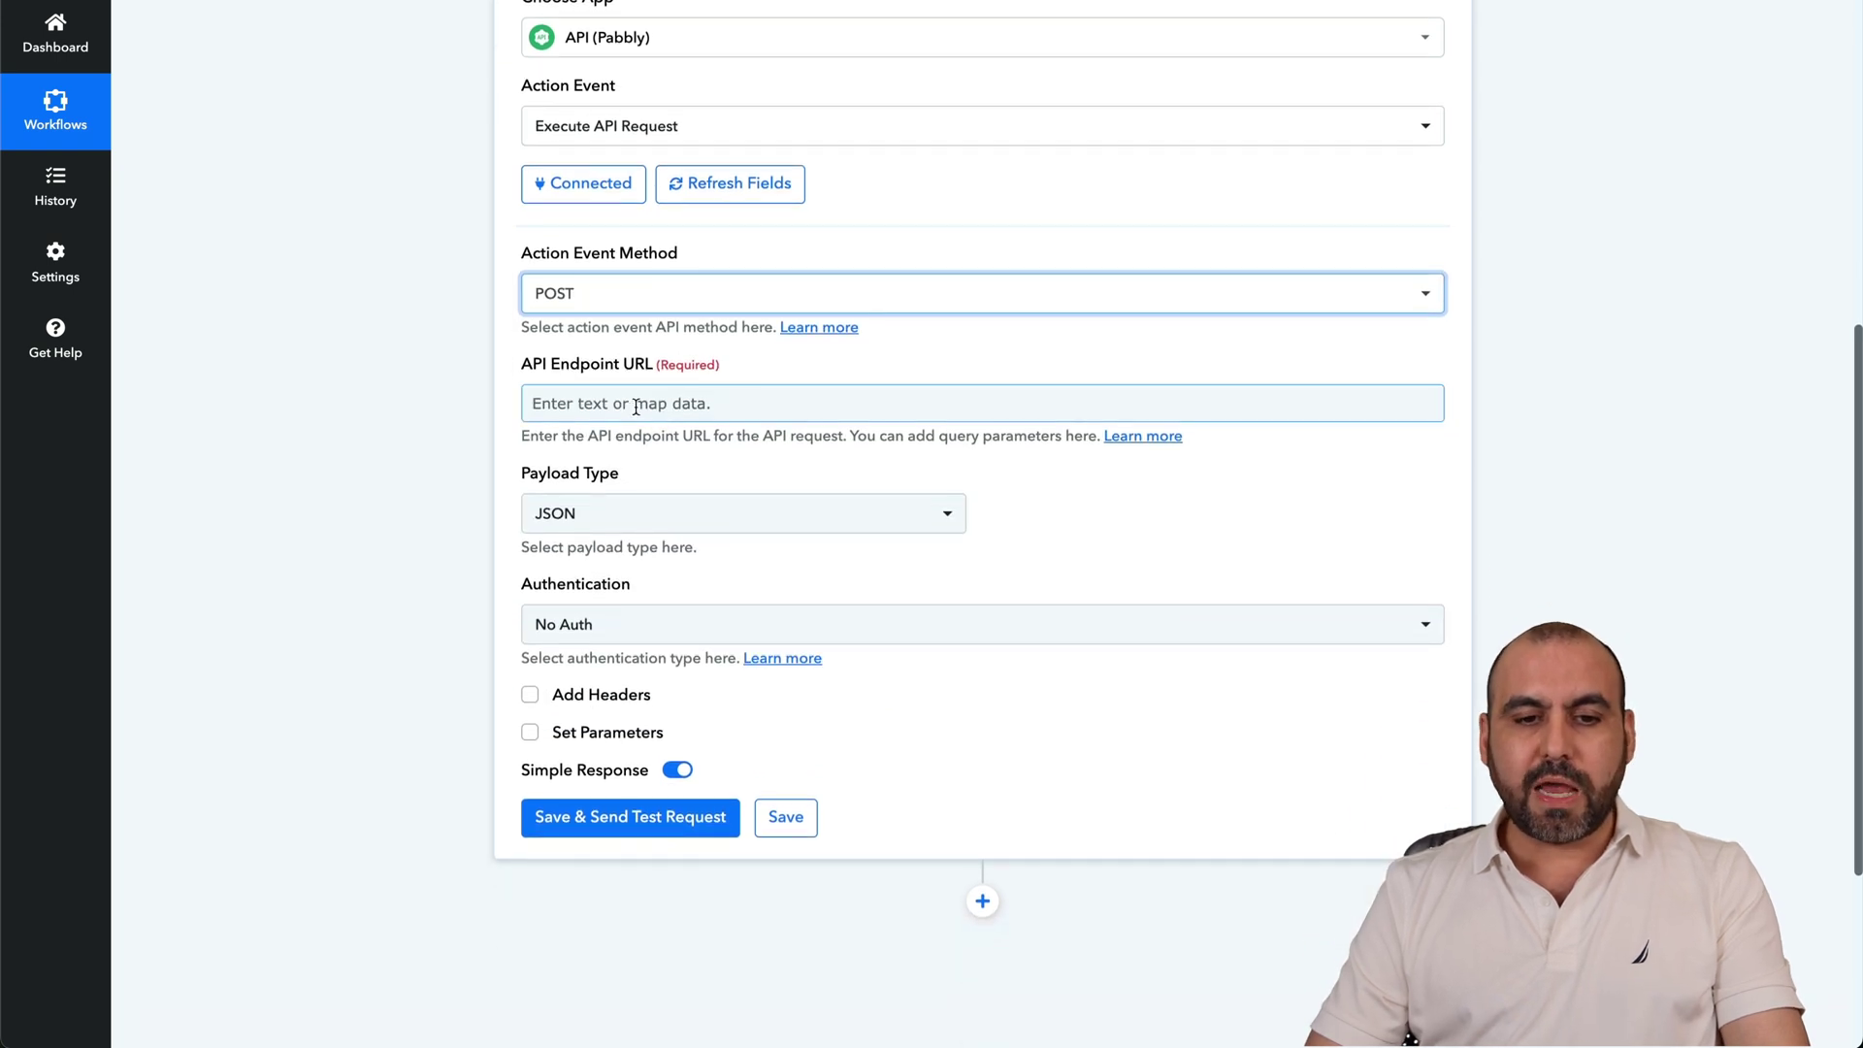
pyautogui.click(714, 404)
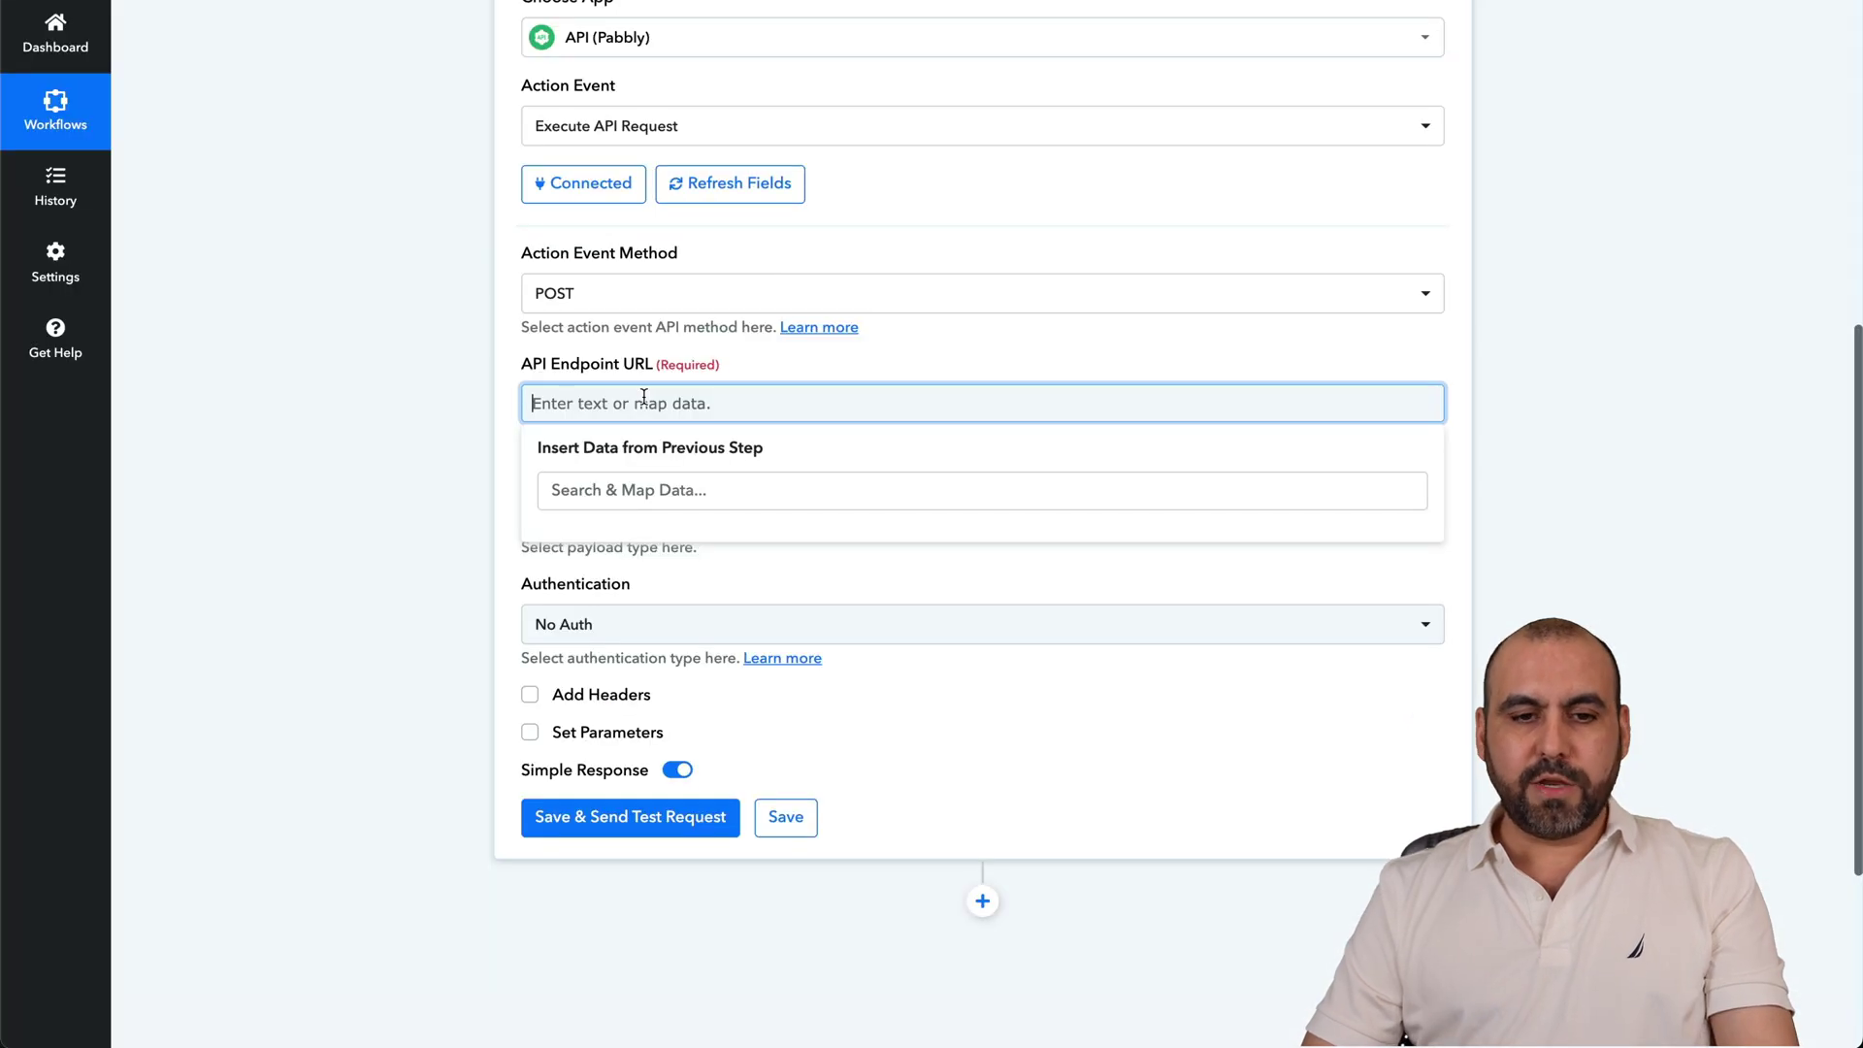
pyautogui.write('http://69.62.68.176/api/generate')
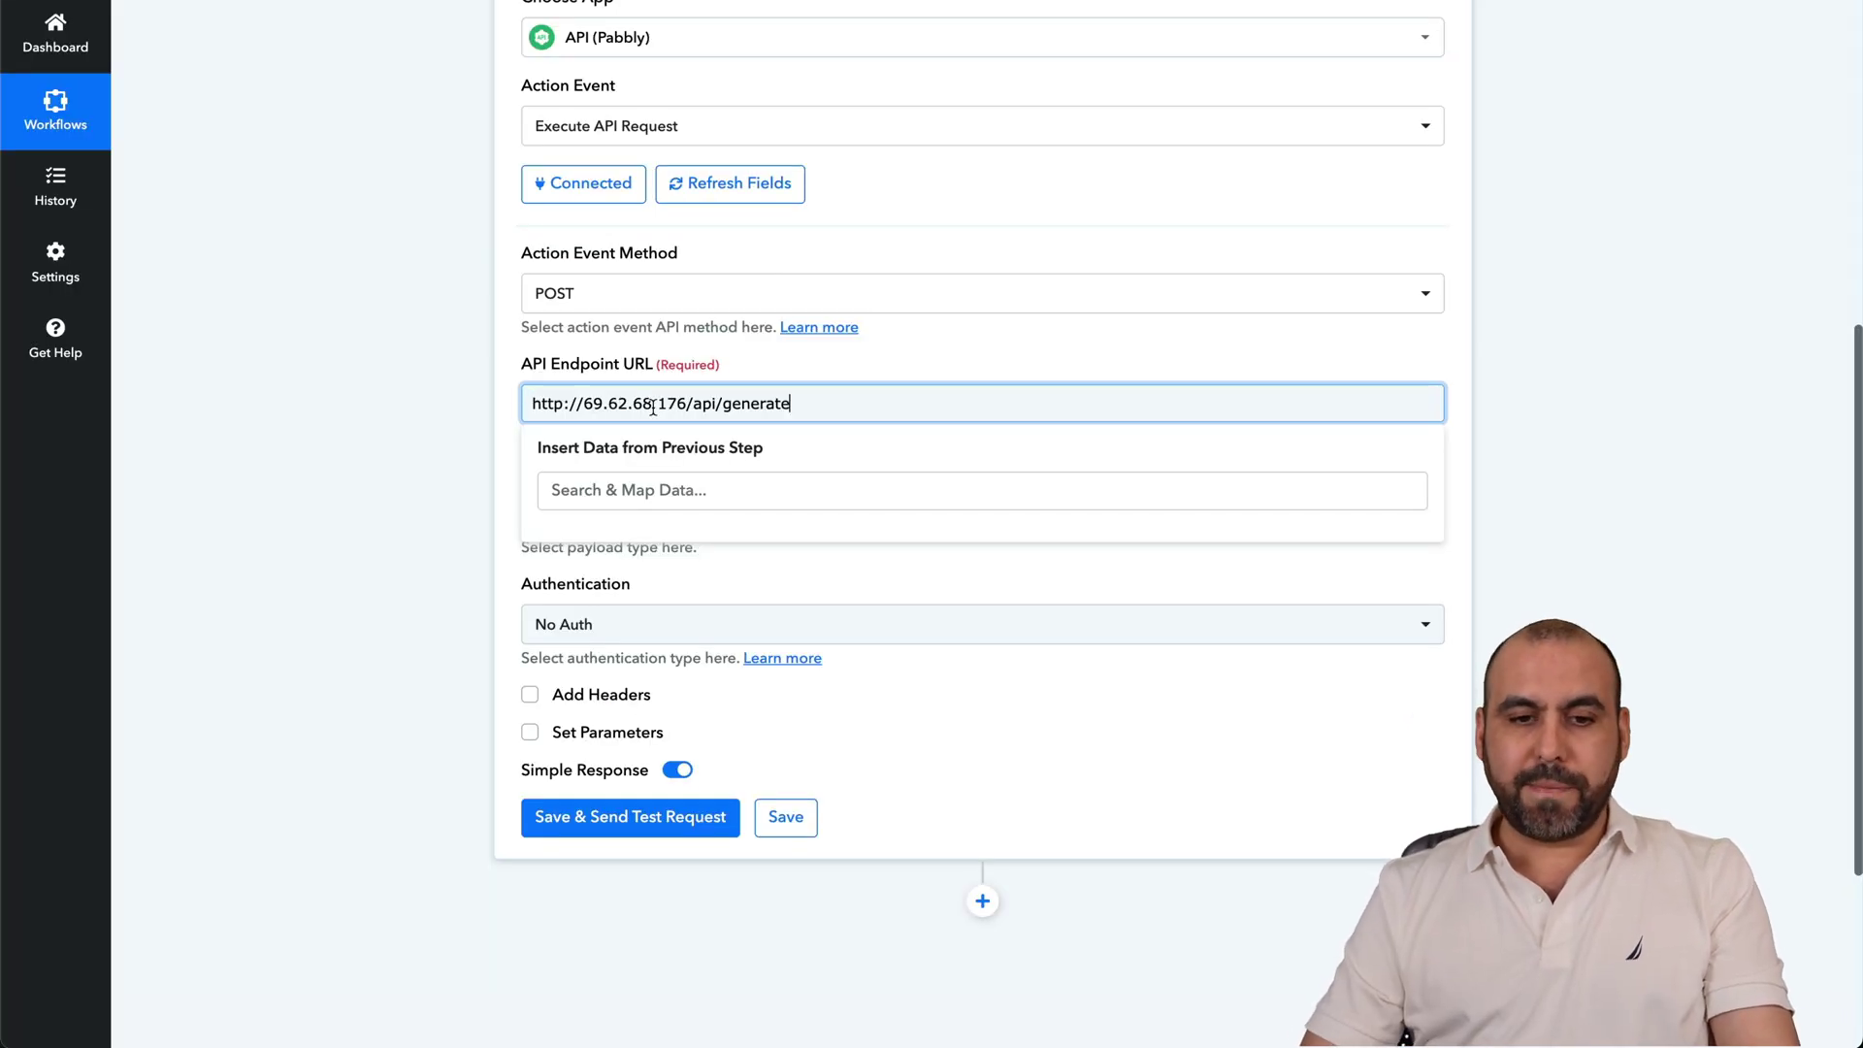
pyautogui.moveTo(667, 403); pyautogui.dragTo(596, 406)
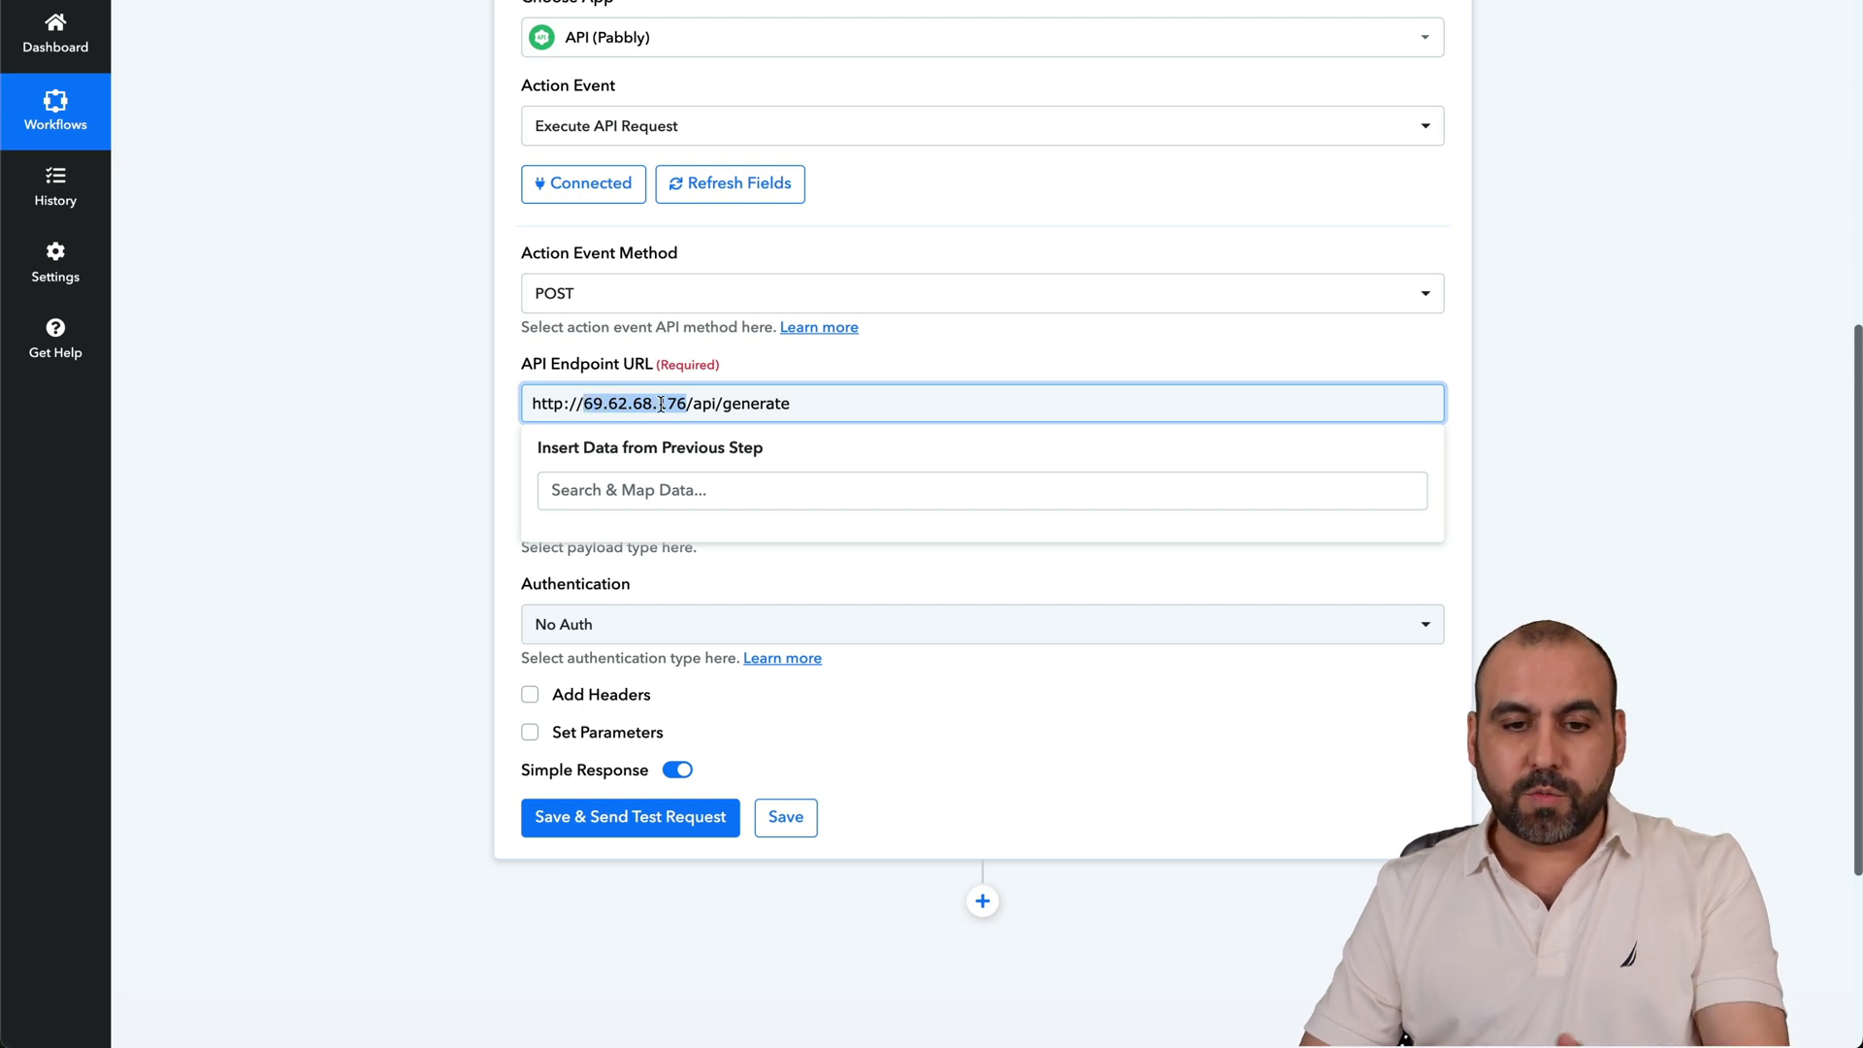
pyautogui.moveTo(690, 402); pyautogui.dragTo(801, 404)
pyautogui.click(936, 376)
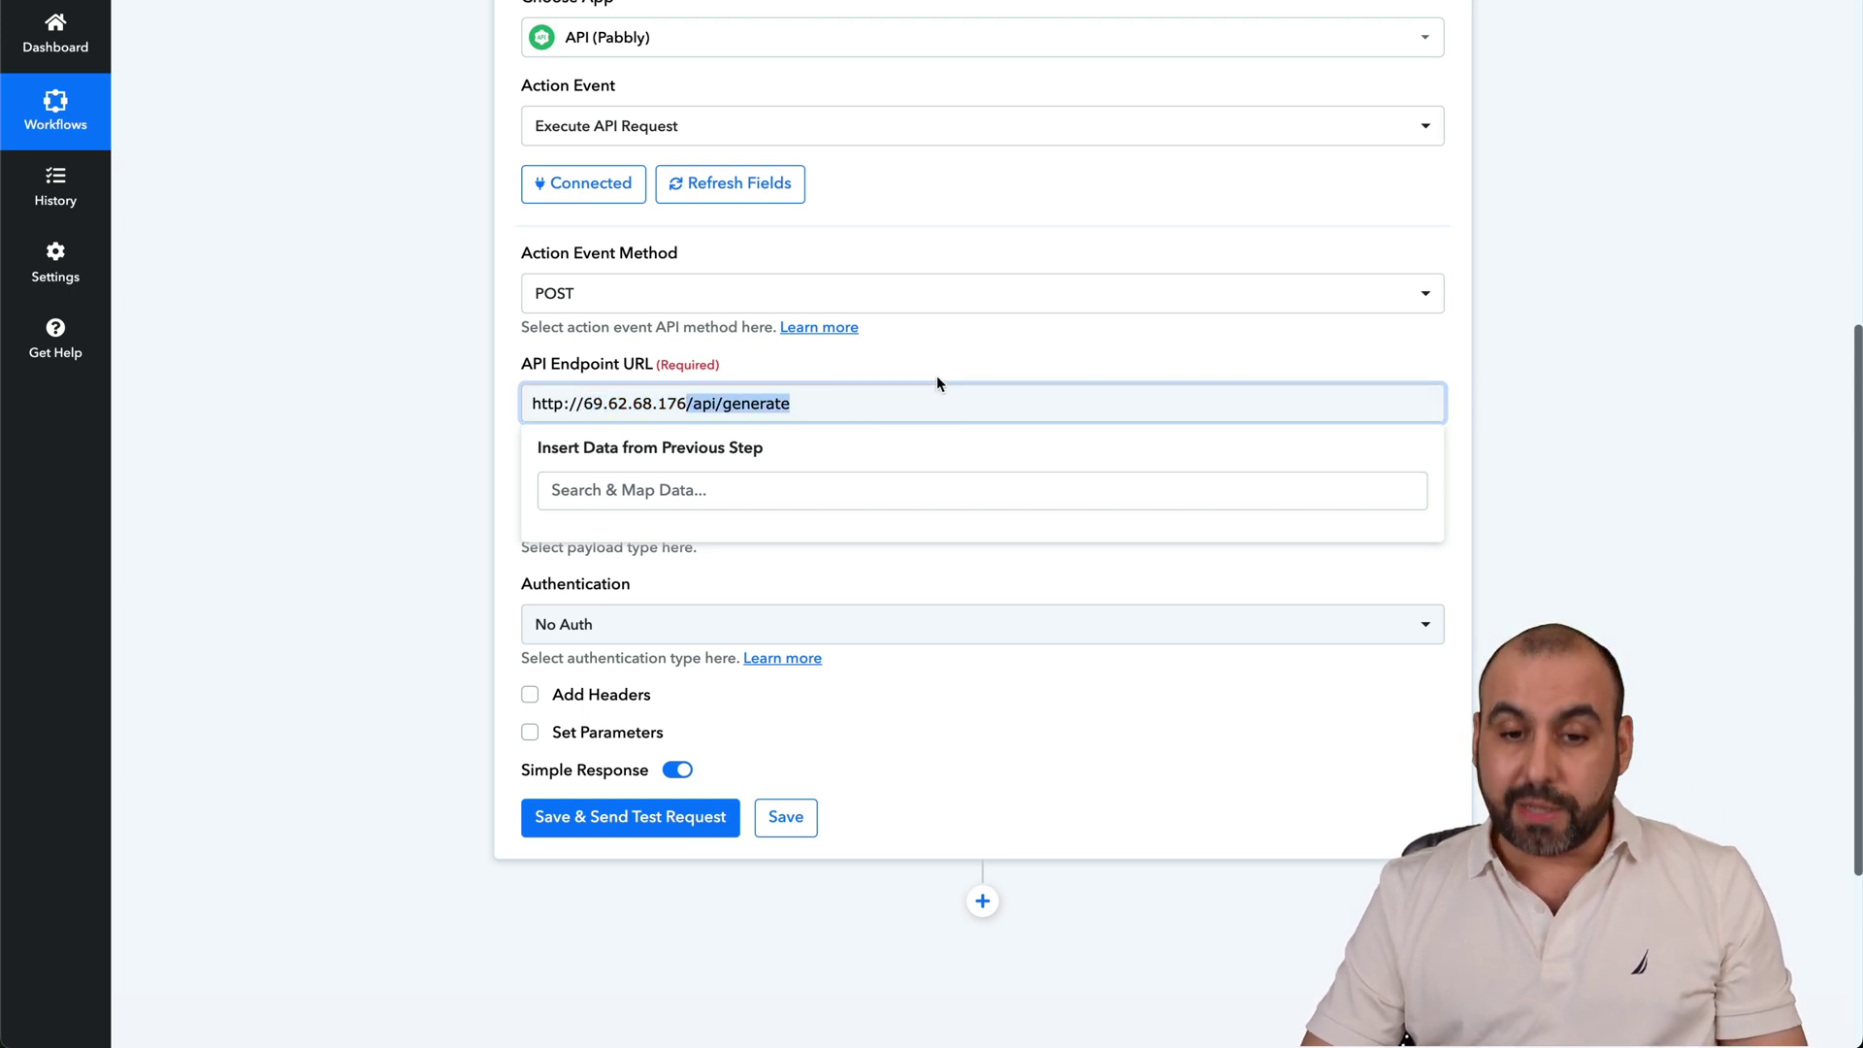
pyautogui.scroll(-1, 1056, 528)
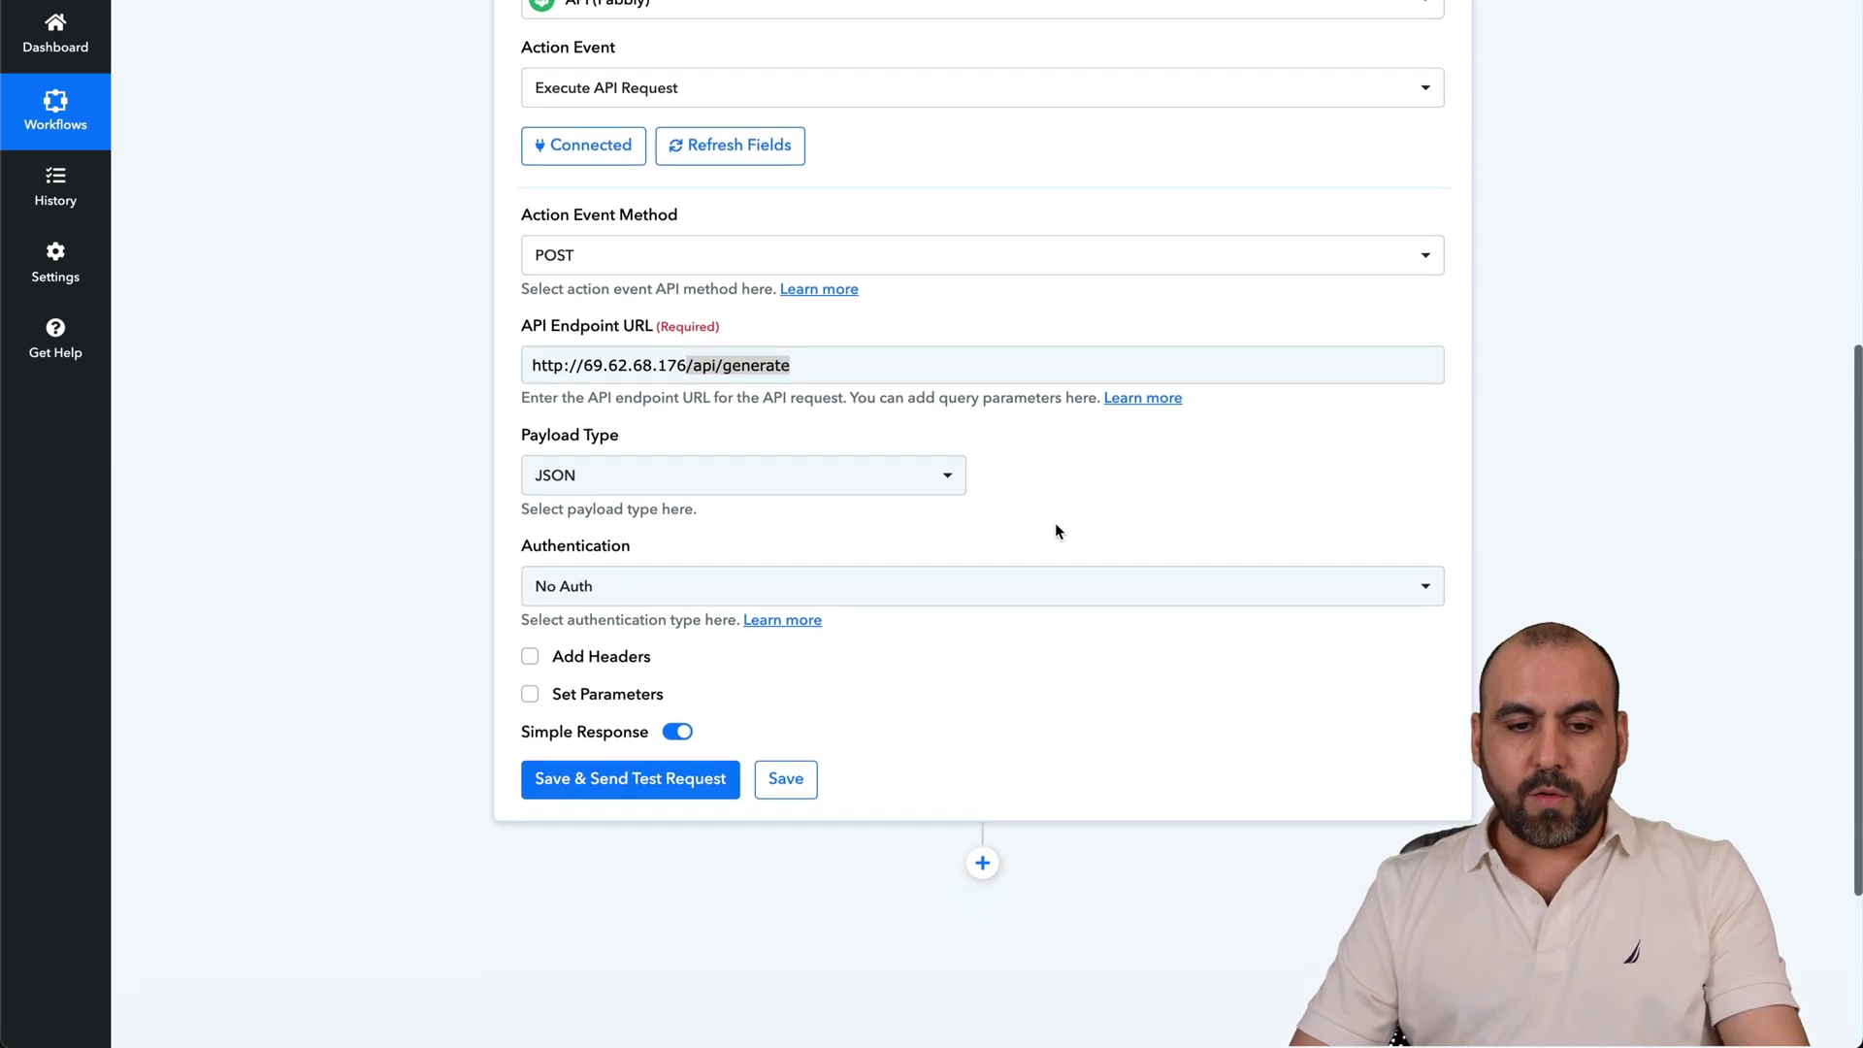
# Choose Bearer Token authentication and paste the Open WebUI API key as the token
pyautogui.click(793, 560)
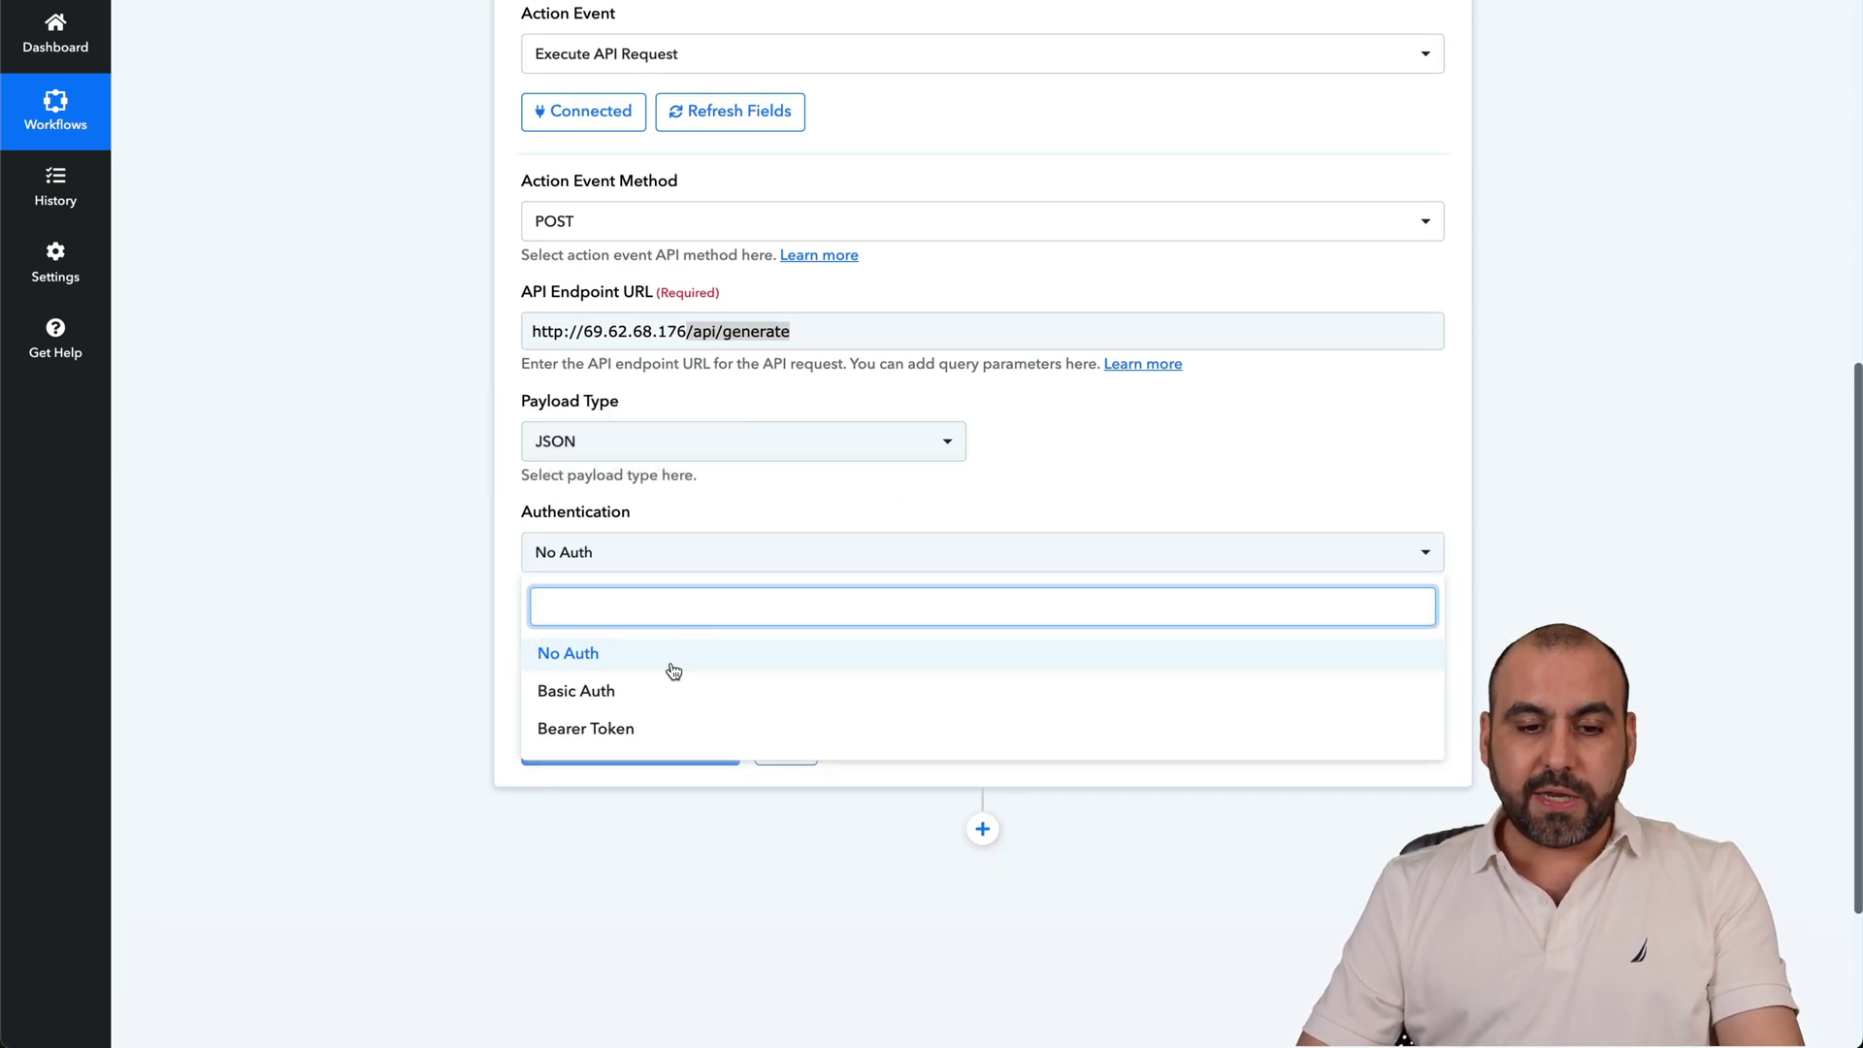
pyautogui.click(624, 729)
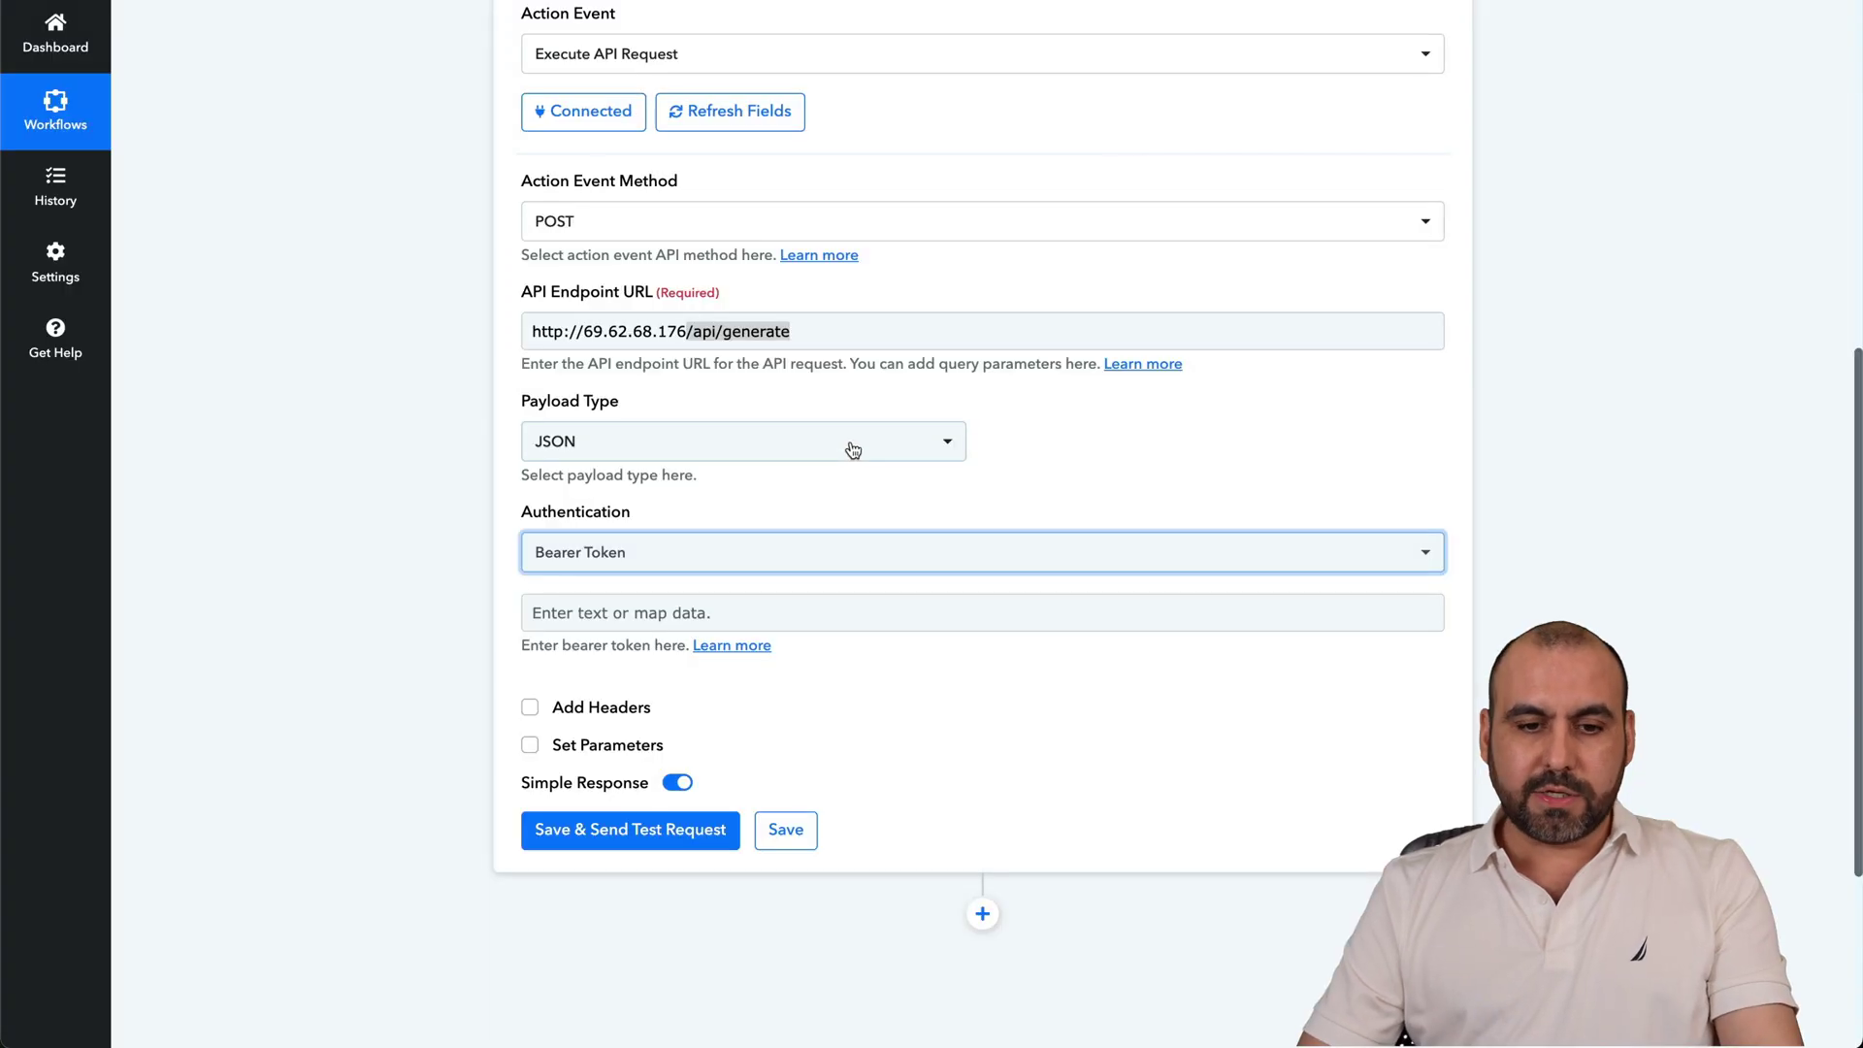
pyautogui.click(640, 603)
pyautogui.hotkey('ctrl', 'v')
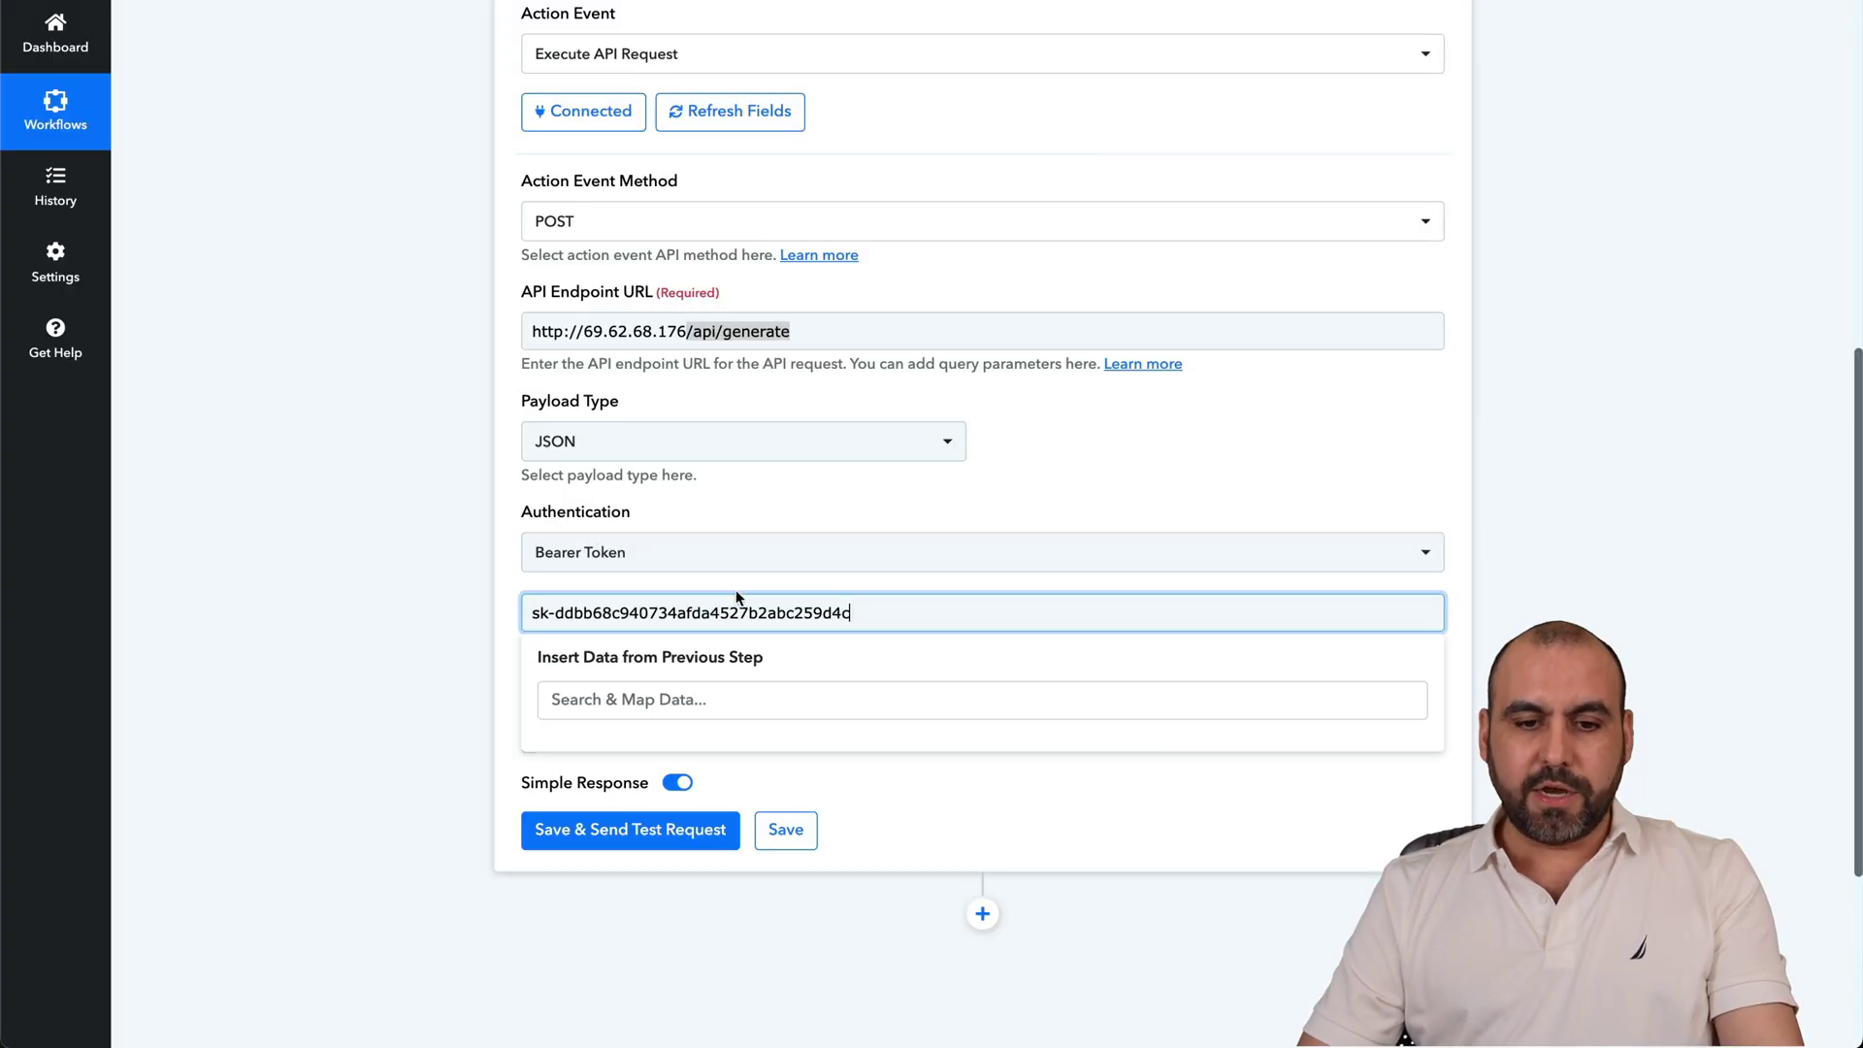
pyautogui.click(524, 549)
pyautogui.click(505, 590)
pyautogui.scroll(-3, 514, 584)
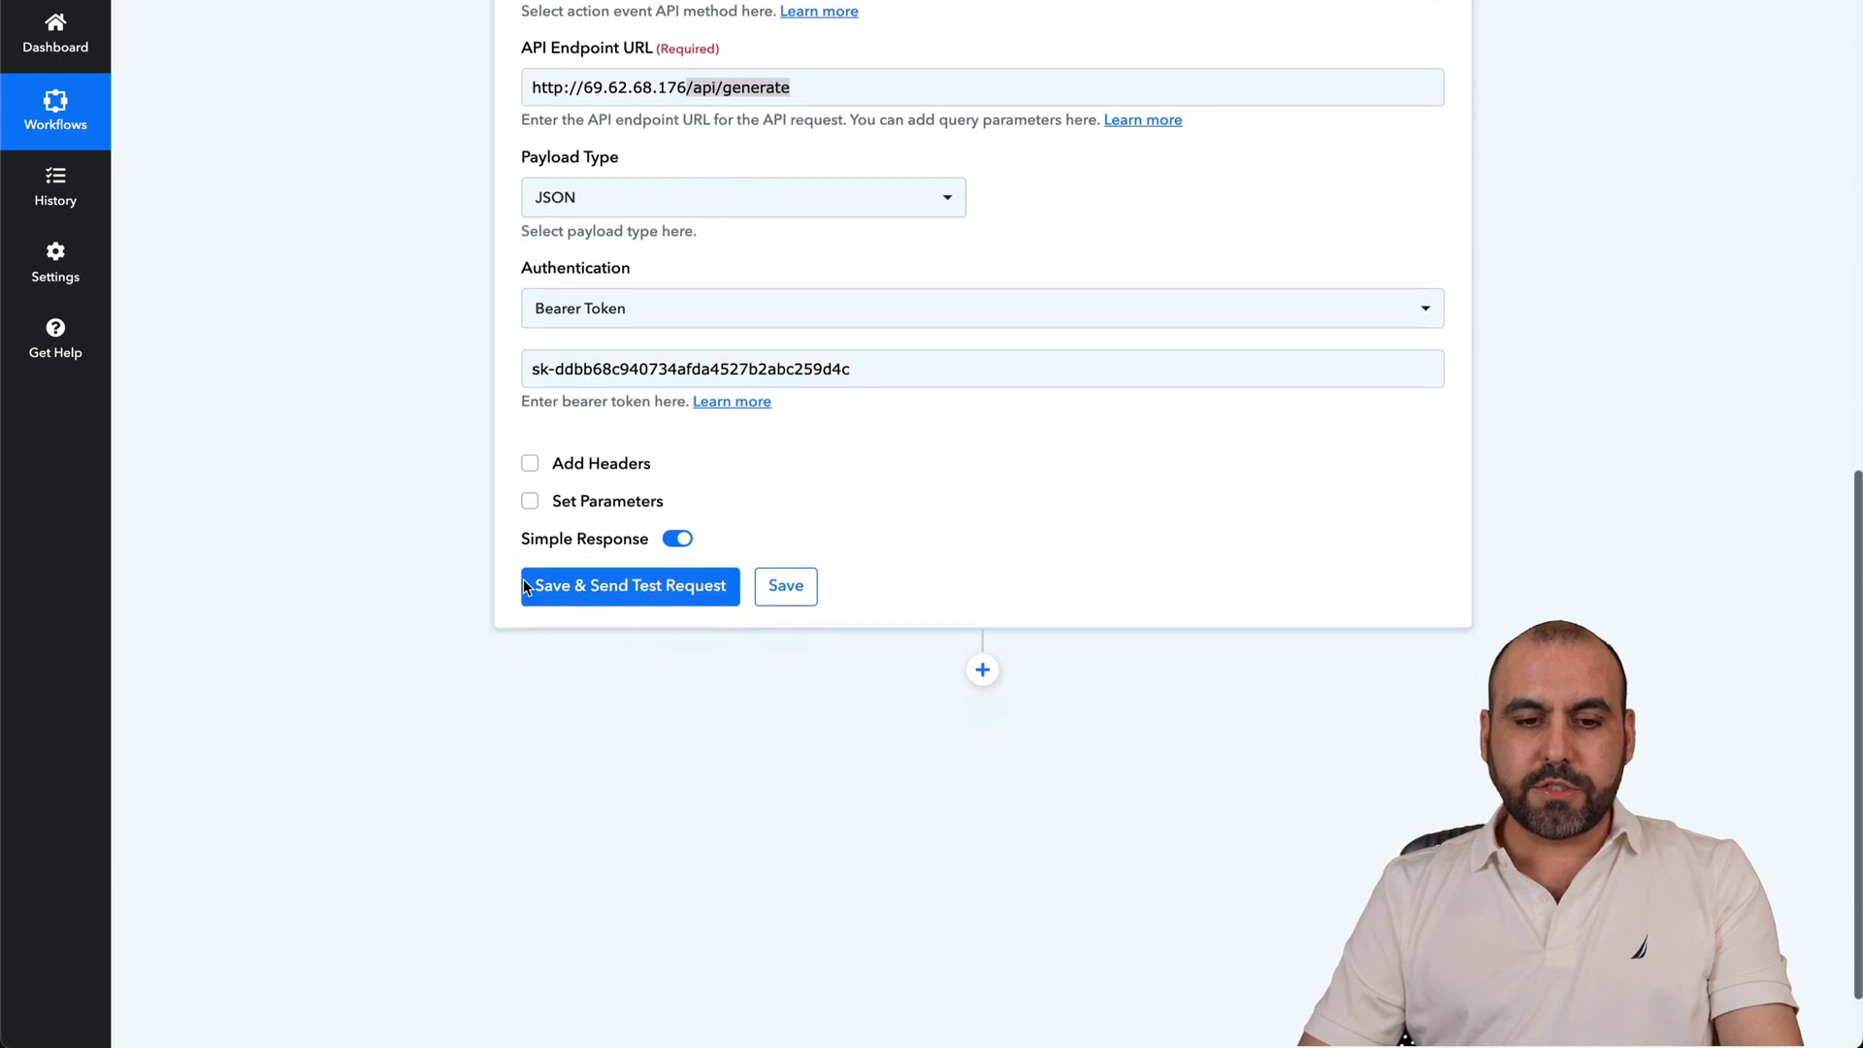
# Enable Set Parameters, add a third row, and label the first parameter 'model'
pyautogui.click(530, 501)
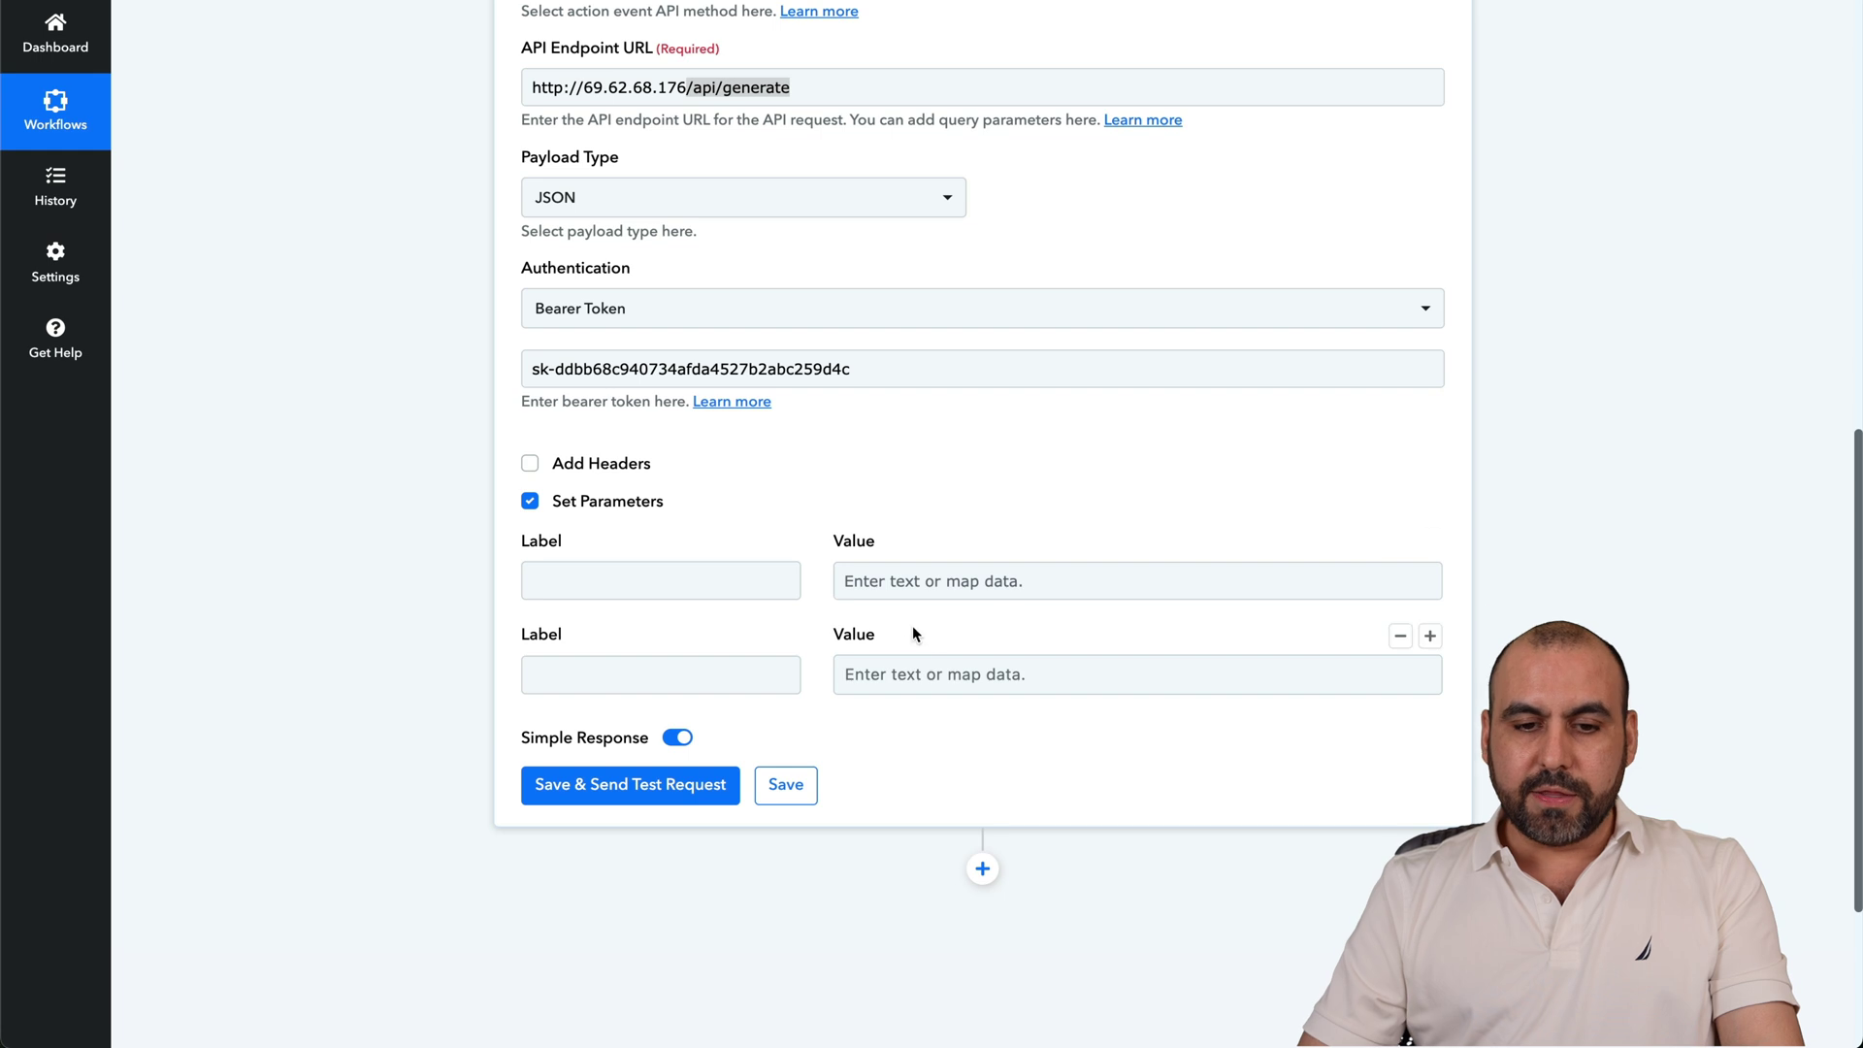
pyautogui.click(1429, 637)
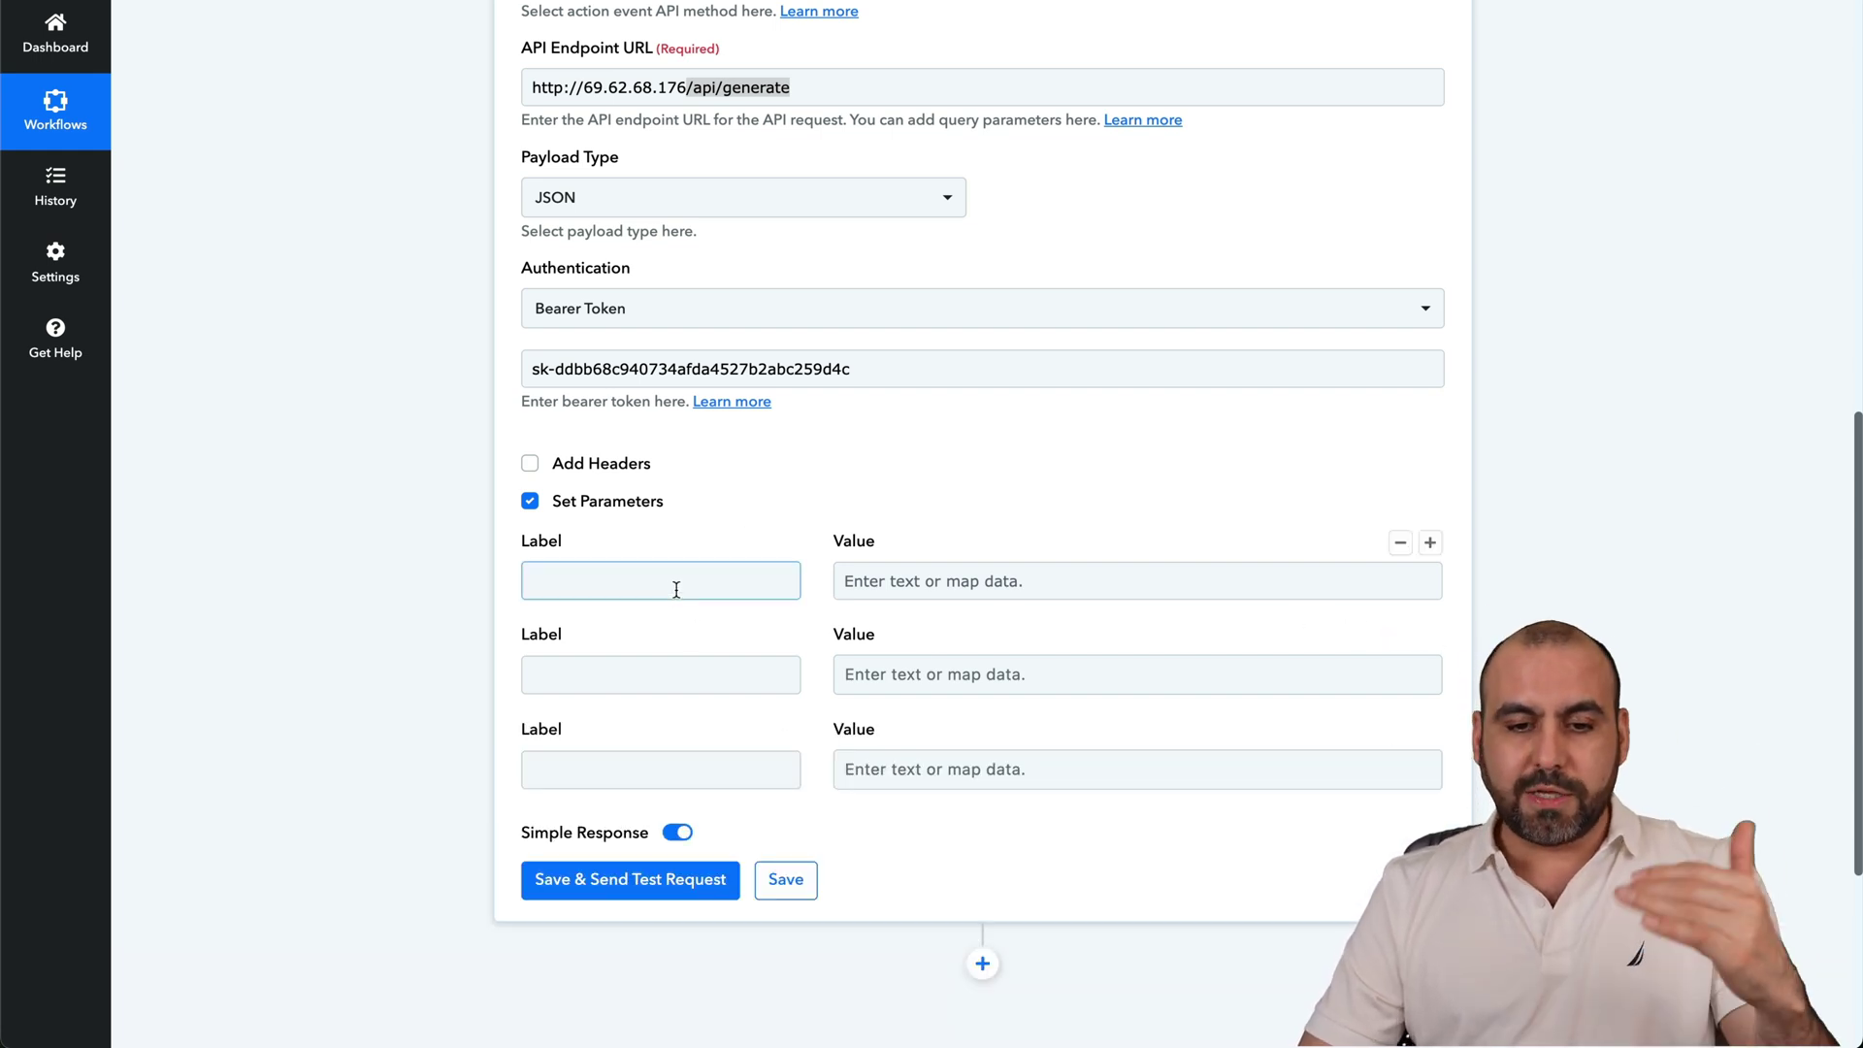
pyautogui.click(644, 579)
pyautogui.write('model')
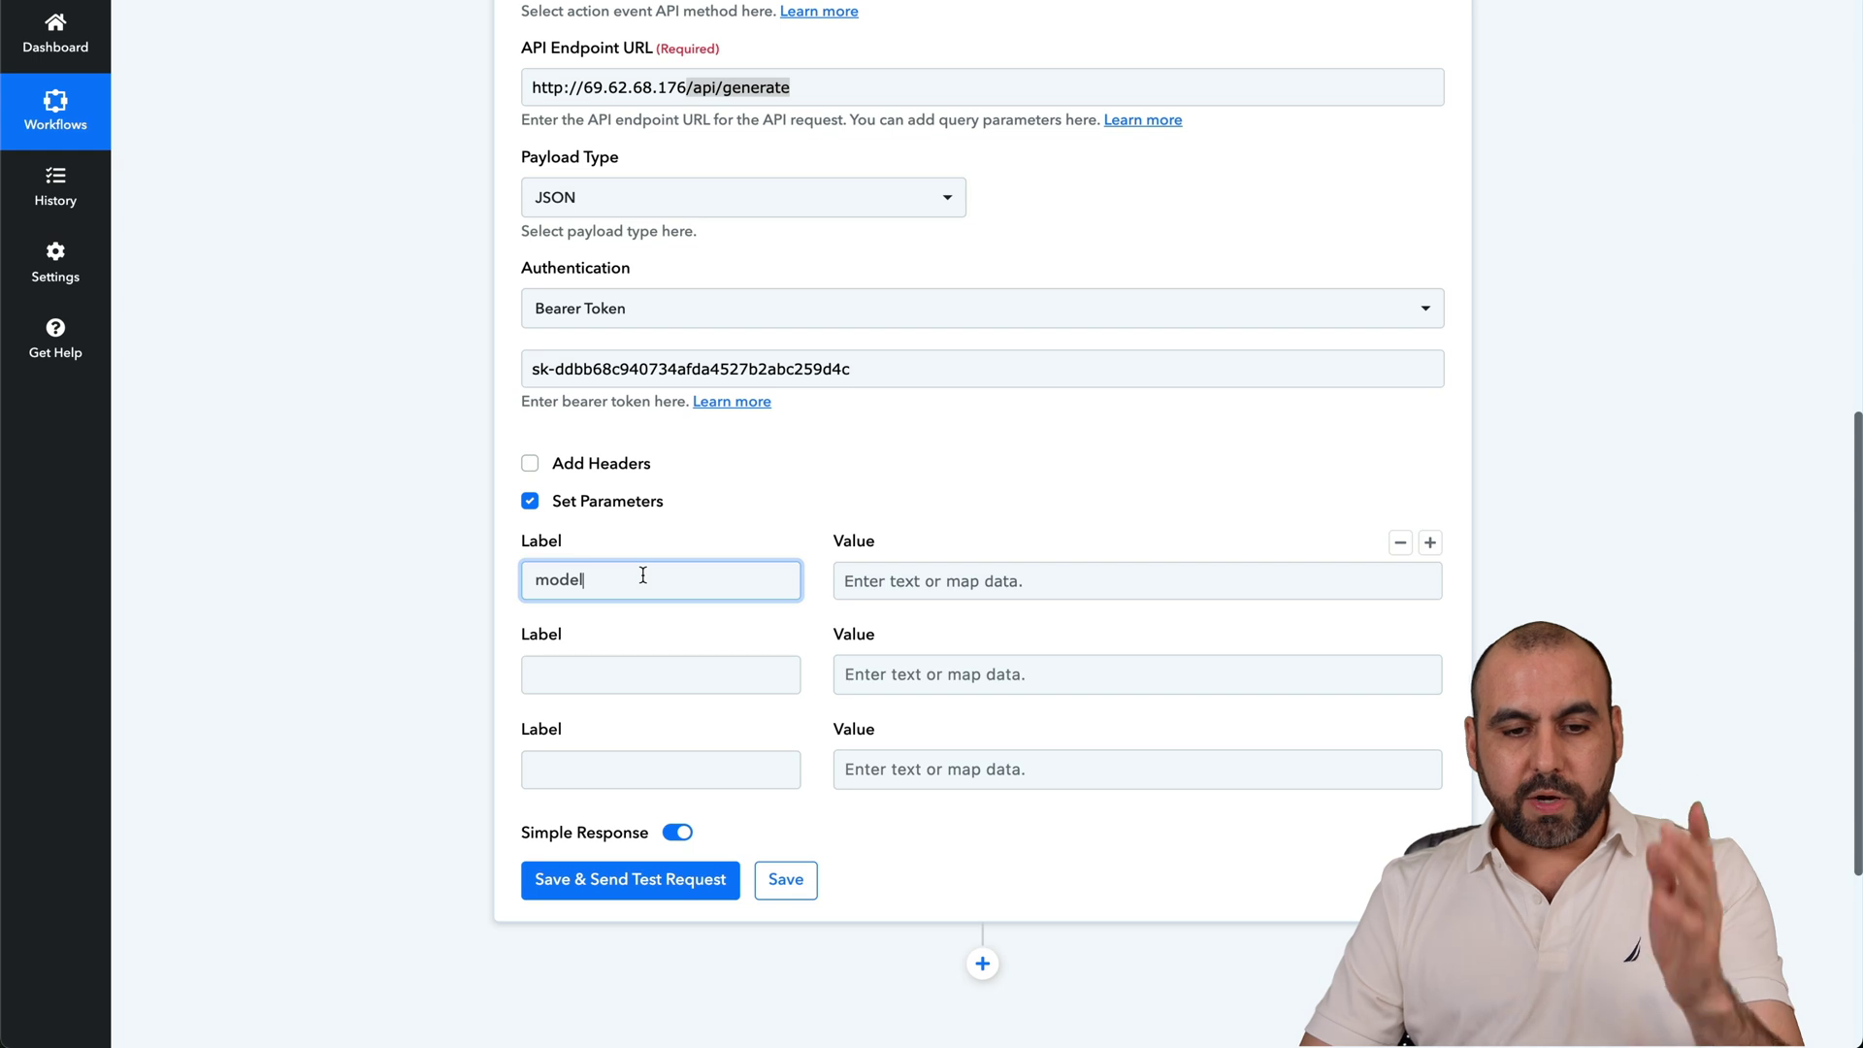
pyautogui.click(907, 580)
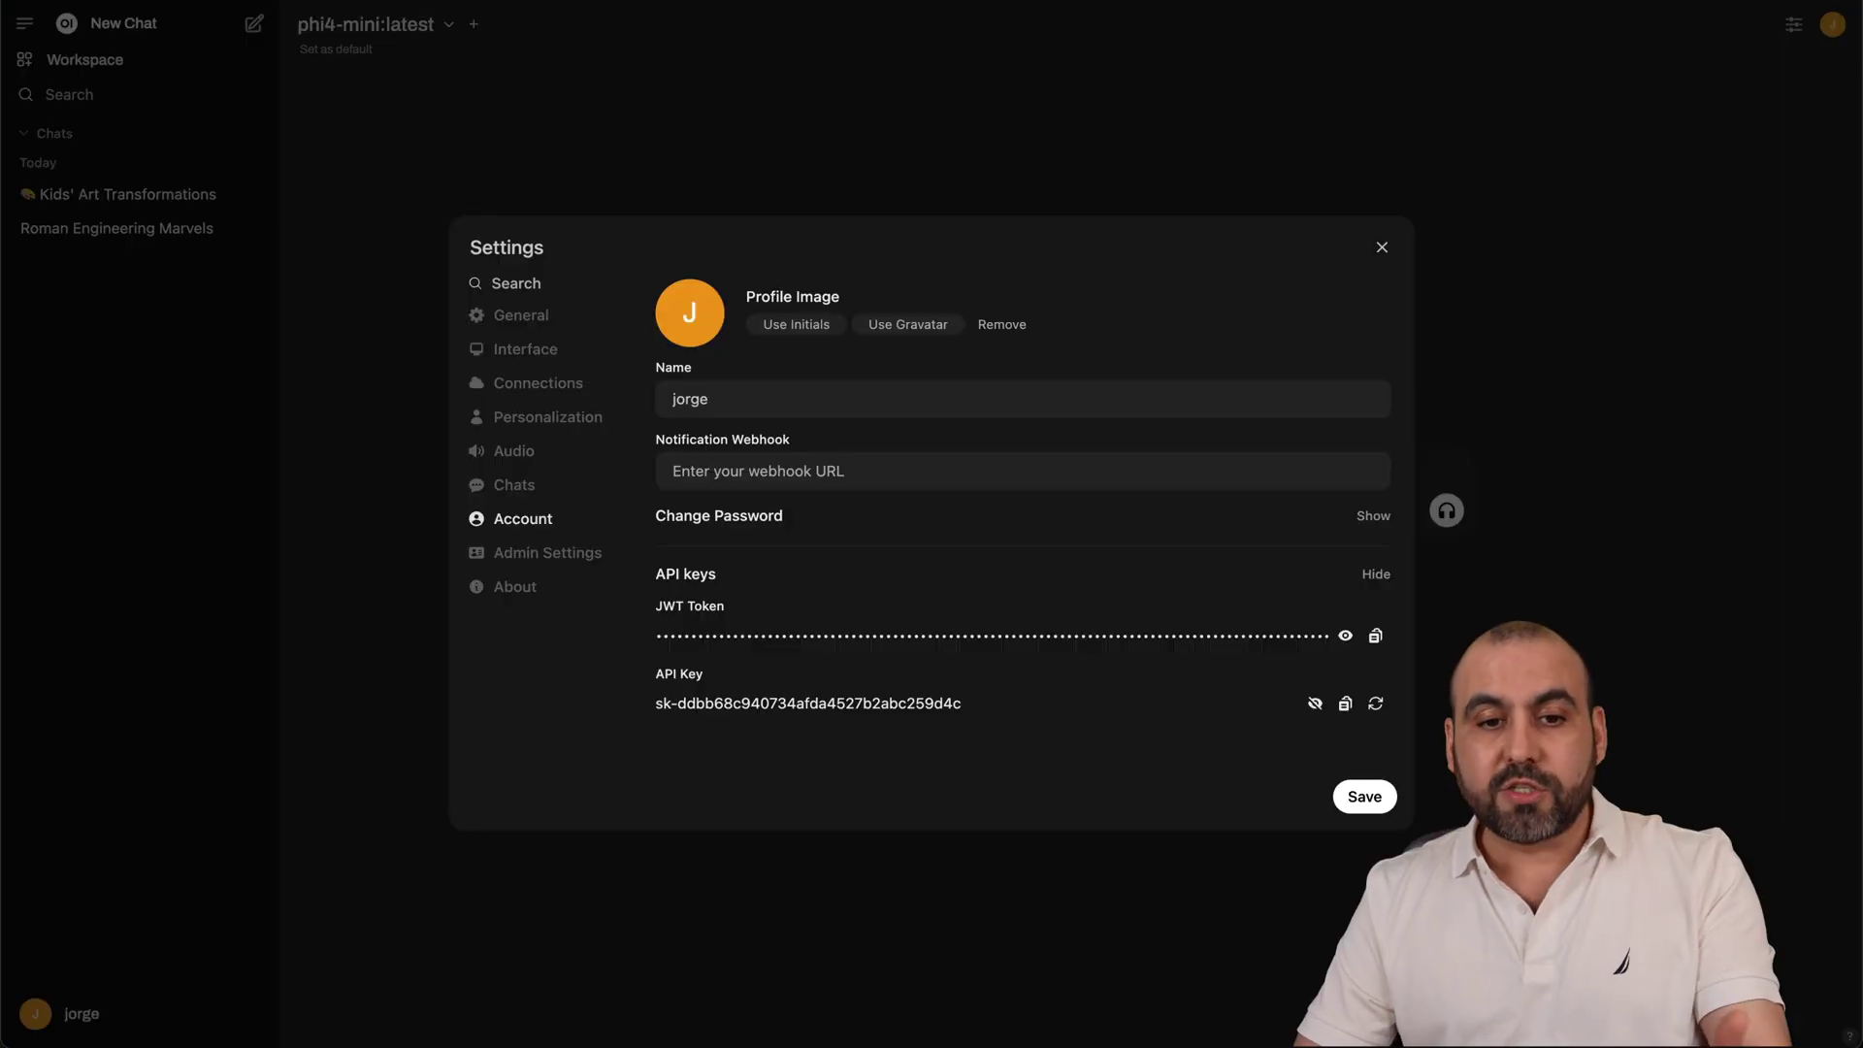
# Start a new Open WebUI chat and select the model name phi4-mini:latest to copy
pyautogui.click(835, 120)
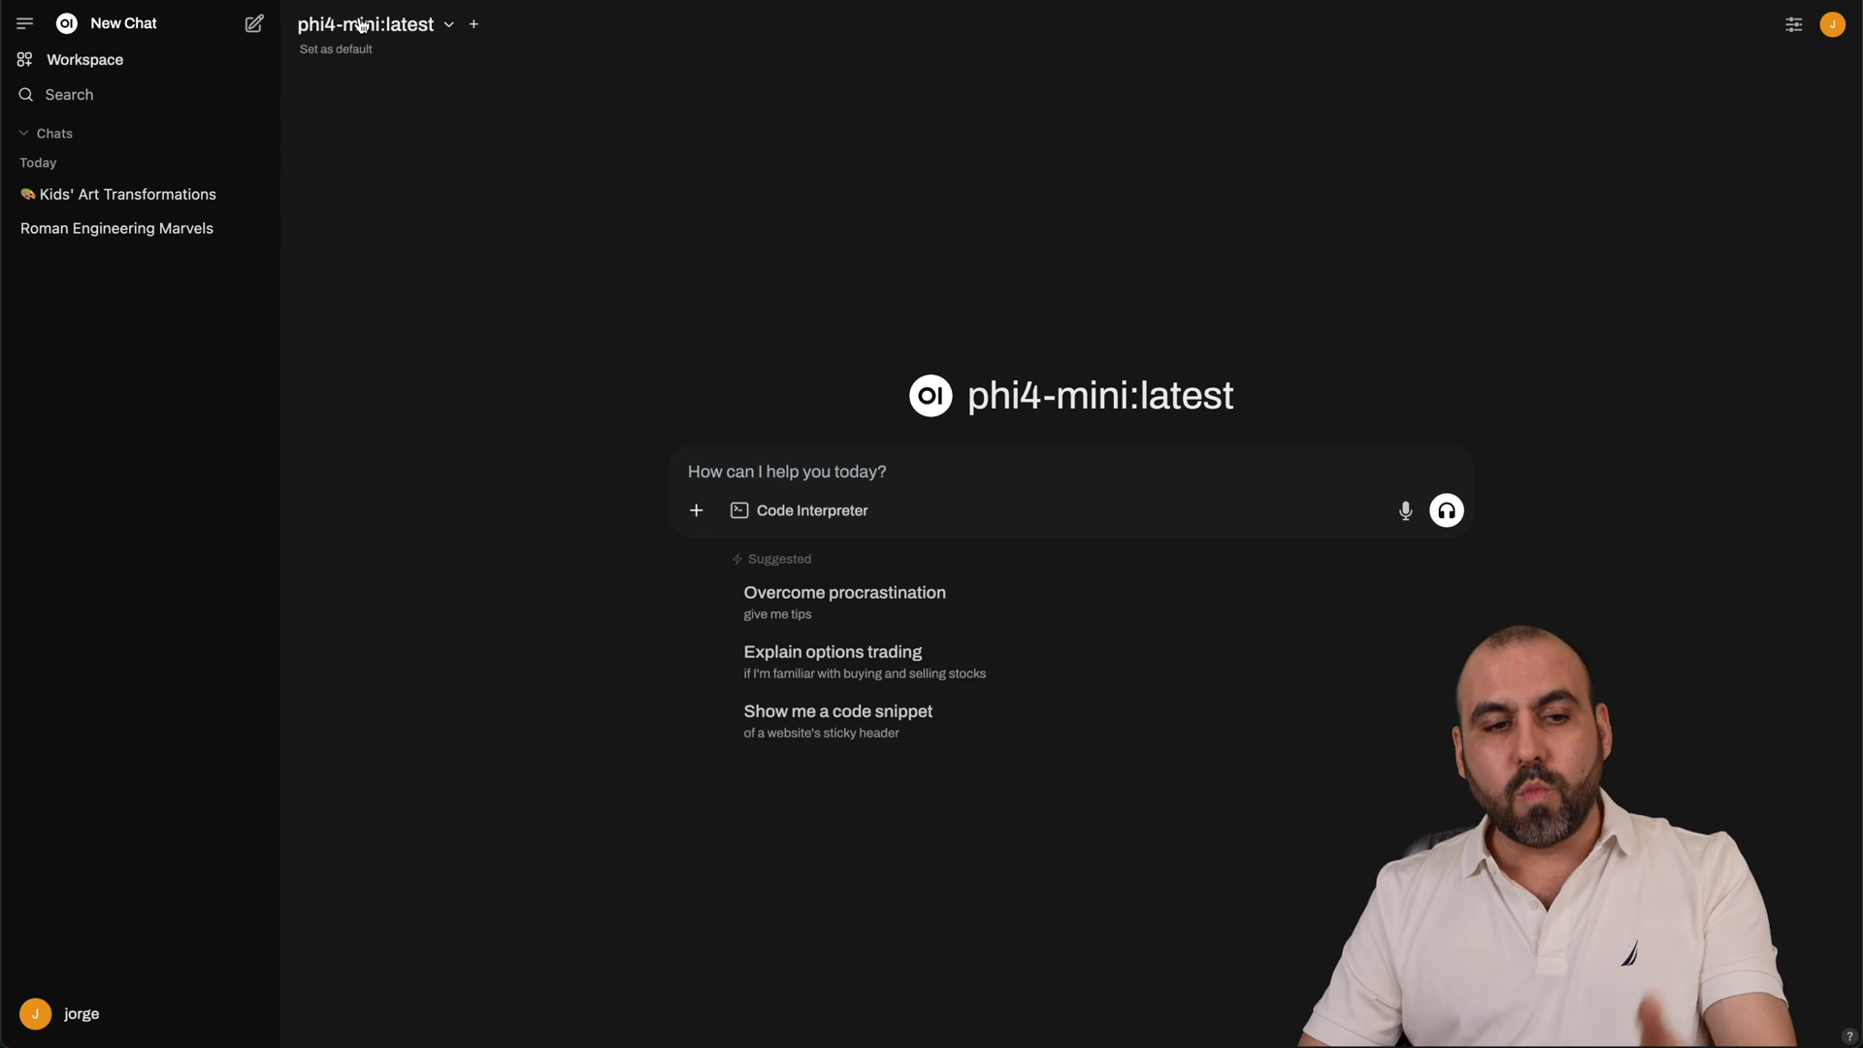
pyautogui.click(251, 22)
pyautogui.click(349, 27)
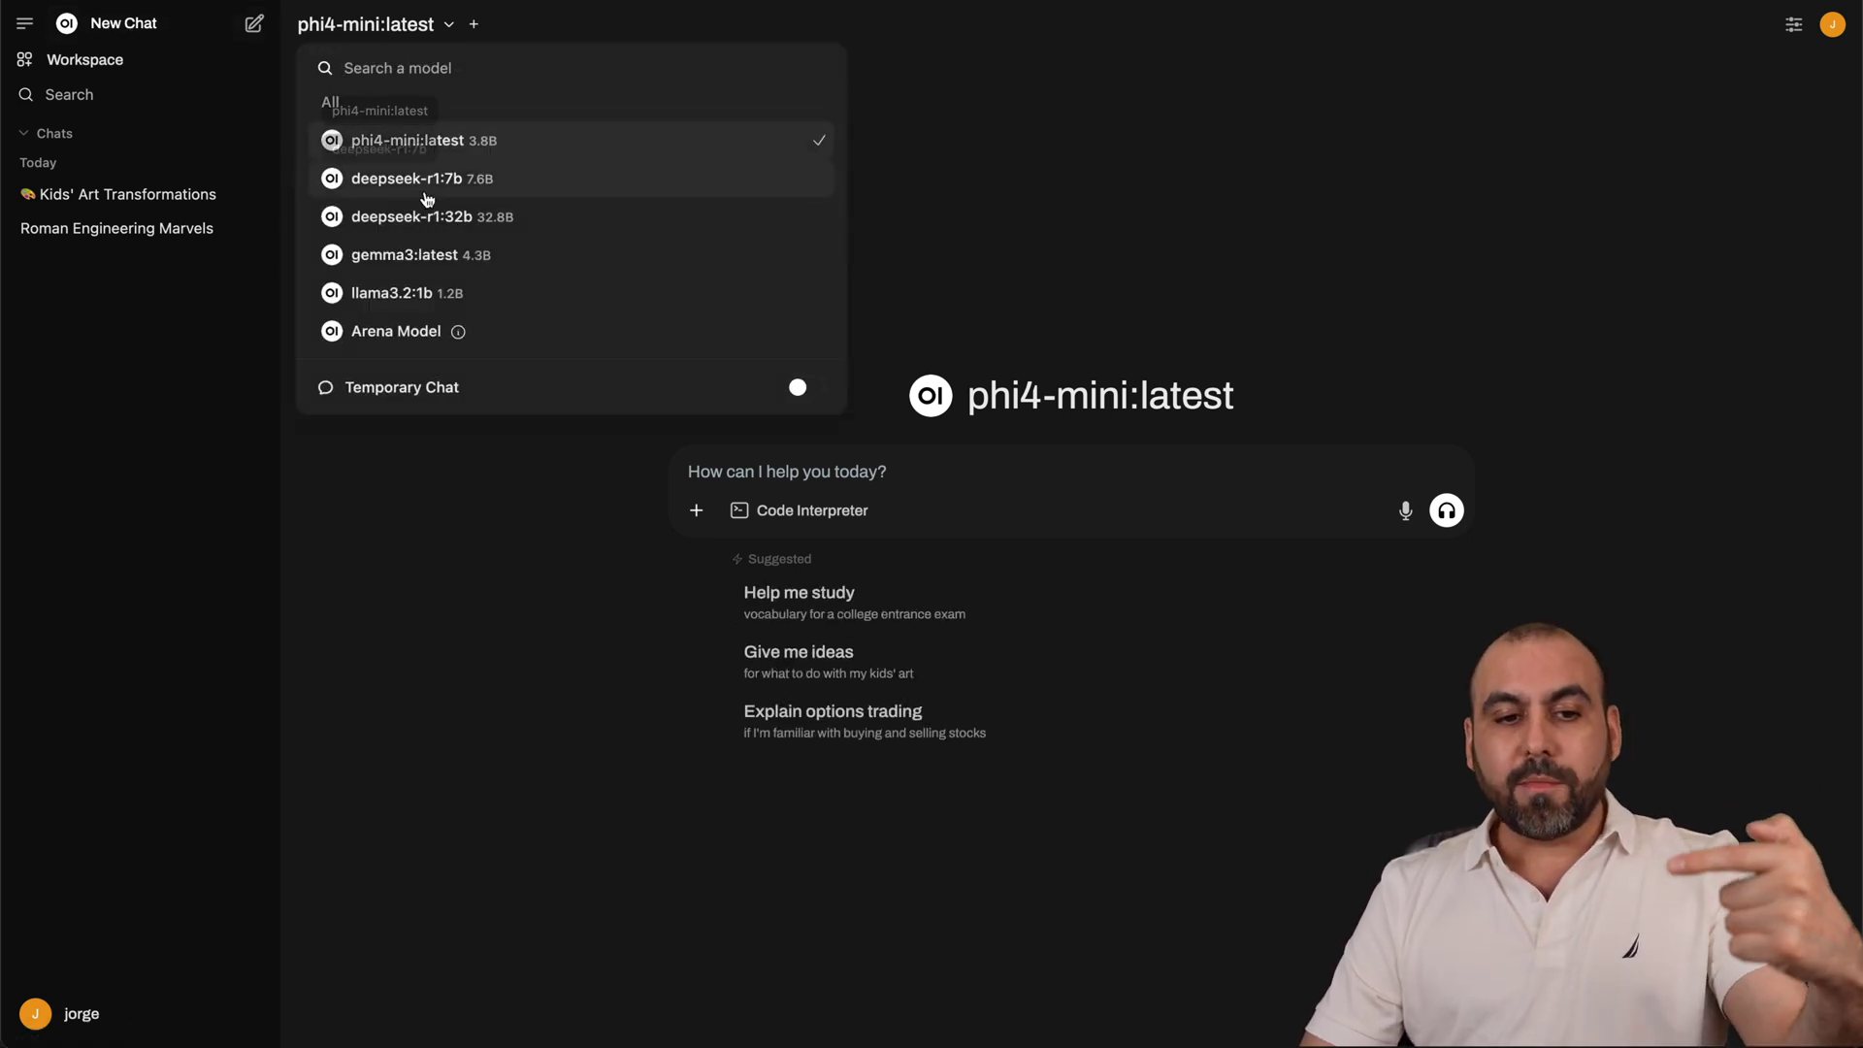
pyautogui.click(397, 143)
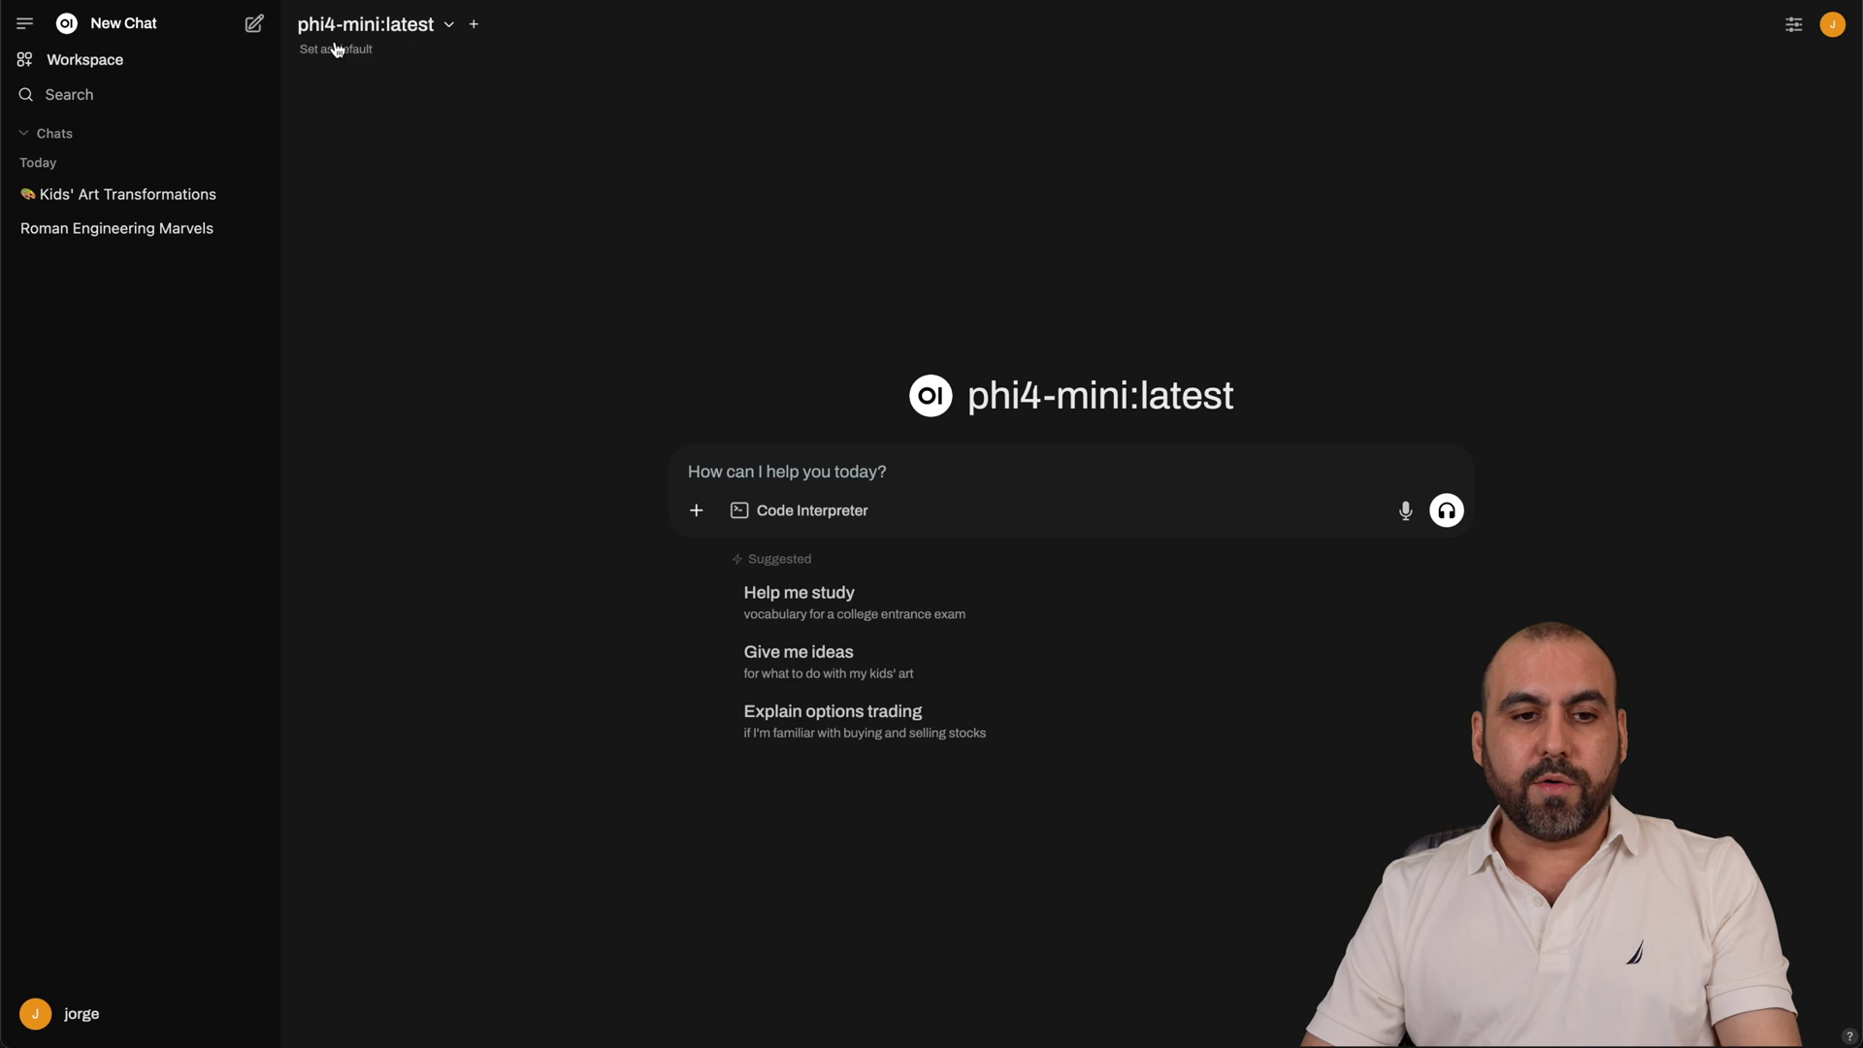
pyautogui.moveTo(289, 29); pyautogui.dragTo(439, 26)
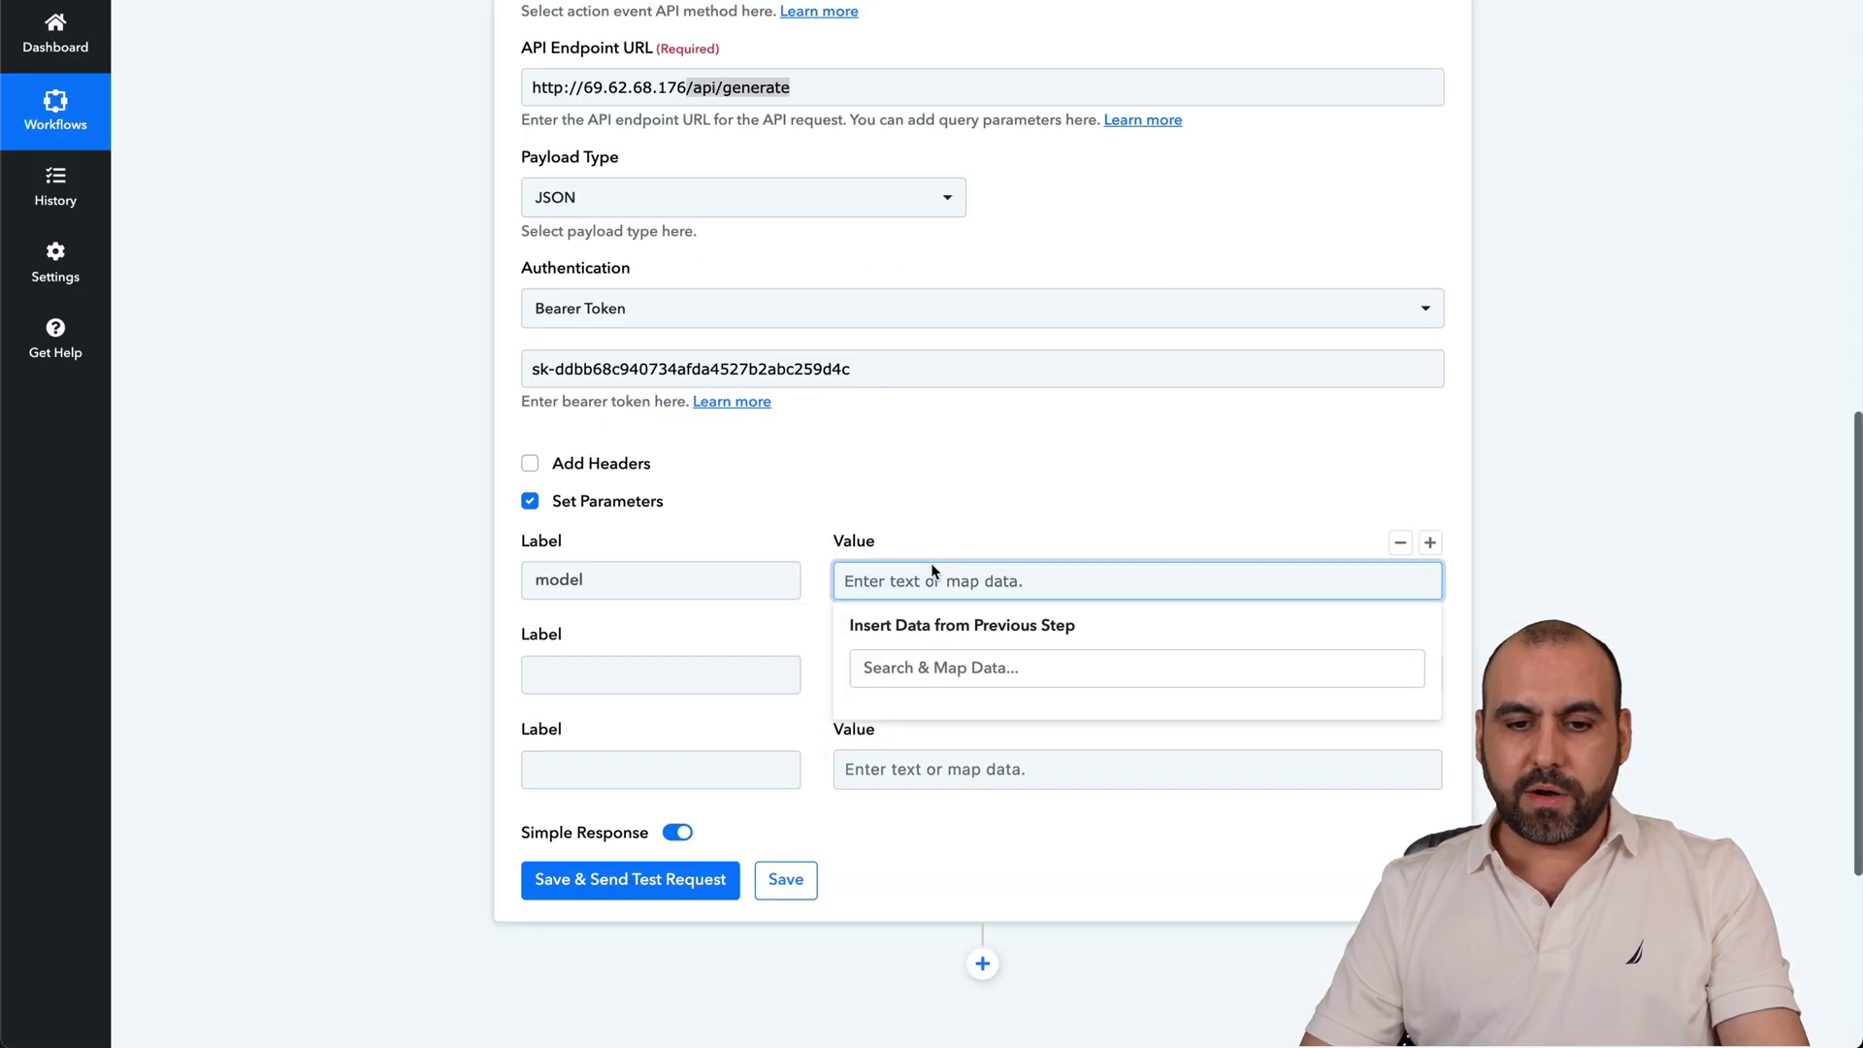
# Paste phi4-mini:latest into the model parameter's Value field
pyautogui.write('phi4-mini:latest')
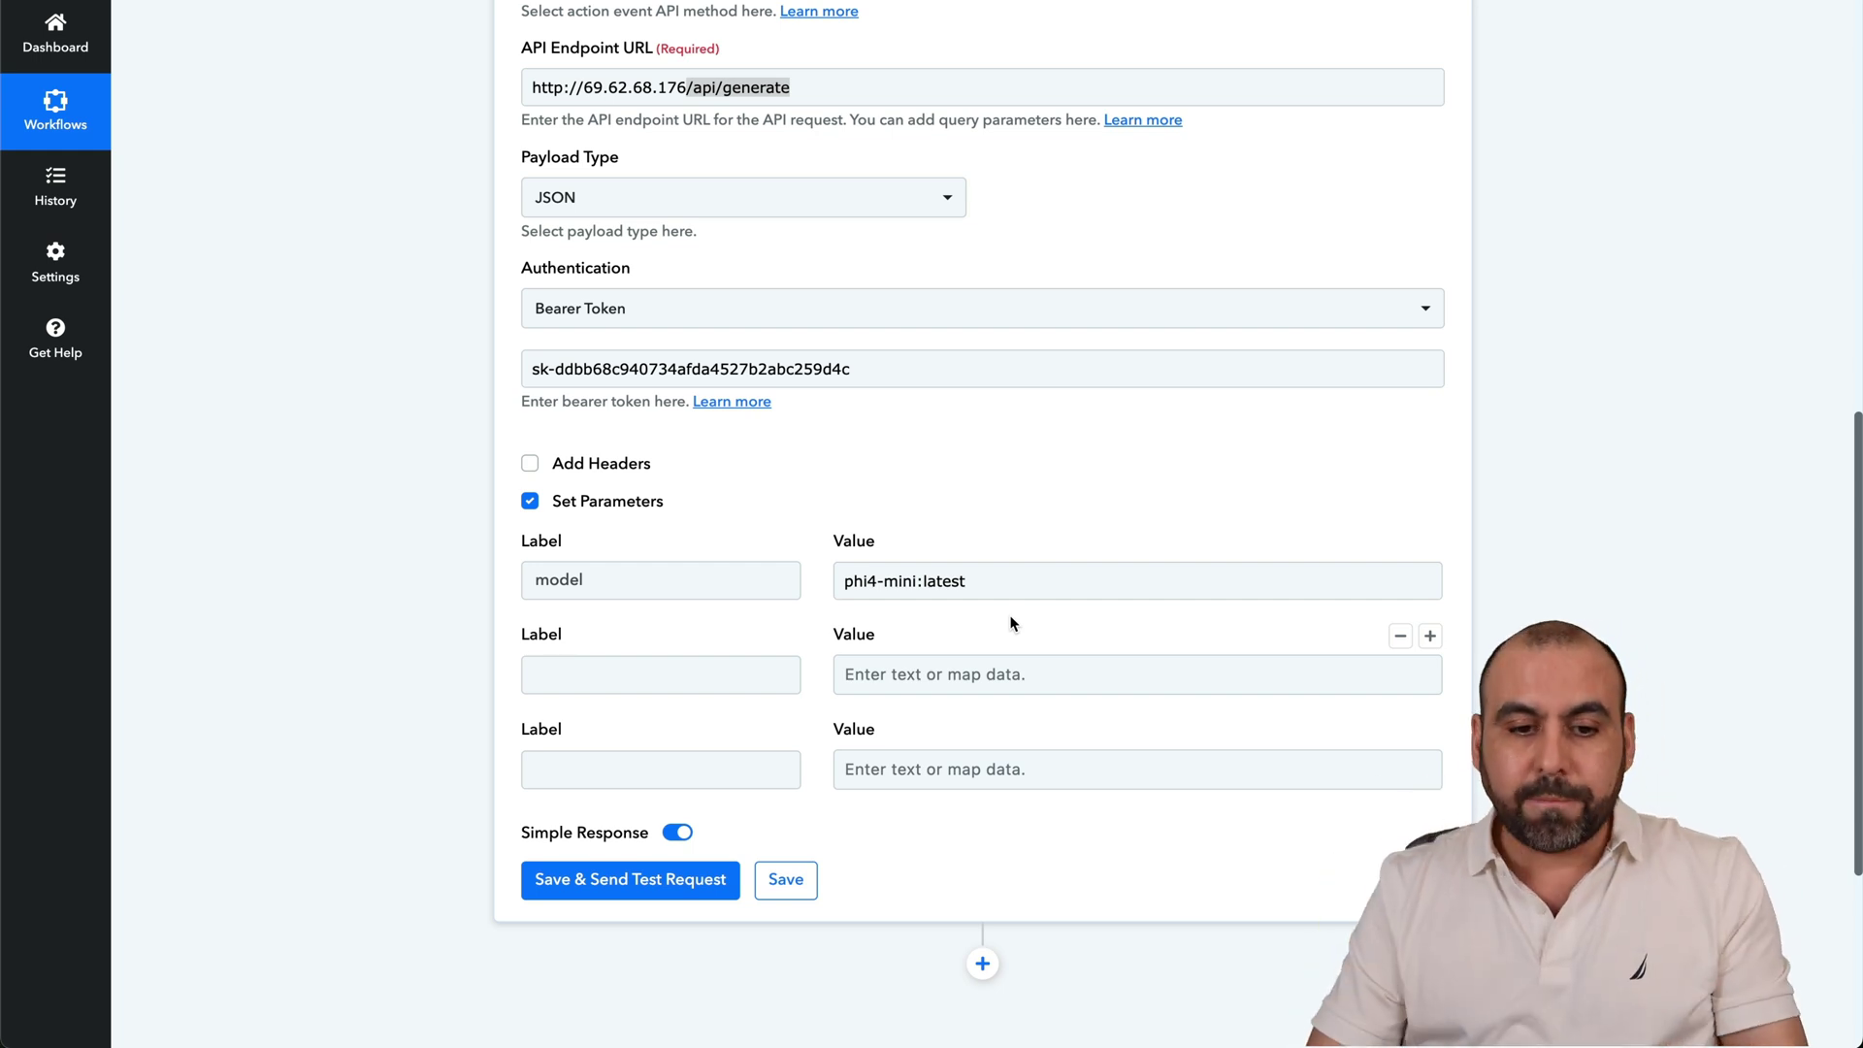
# Add a prompt parameter with value 'write a 100 word post for facebook about Pabbly Connect'
pyautogui.click(709, 679)
pyautogui.write('prompt')
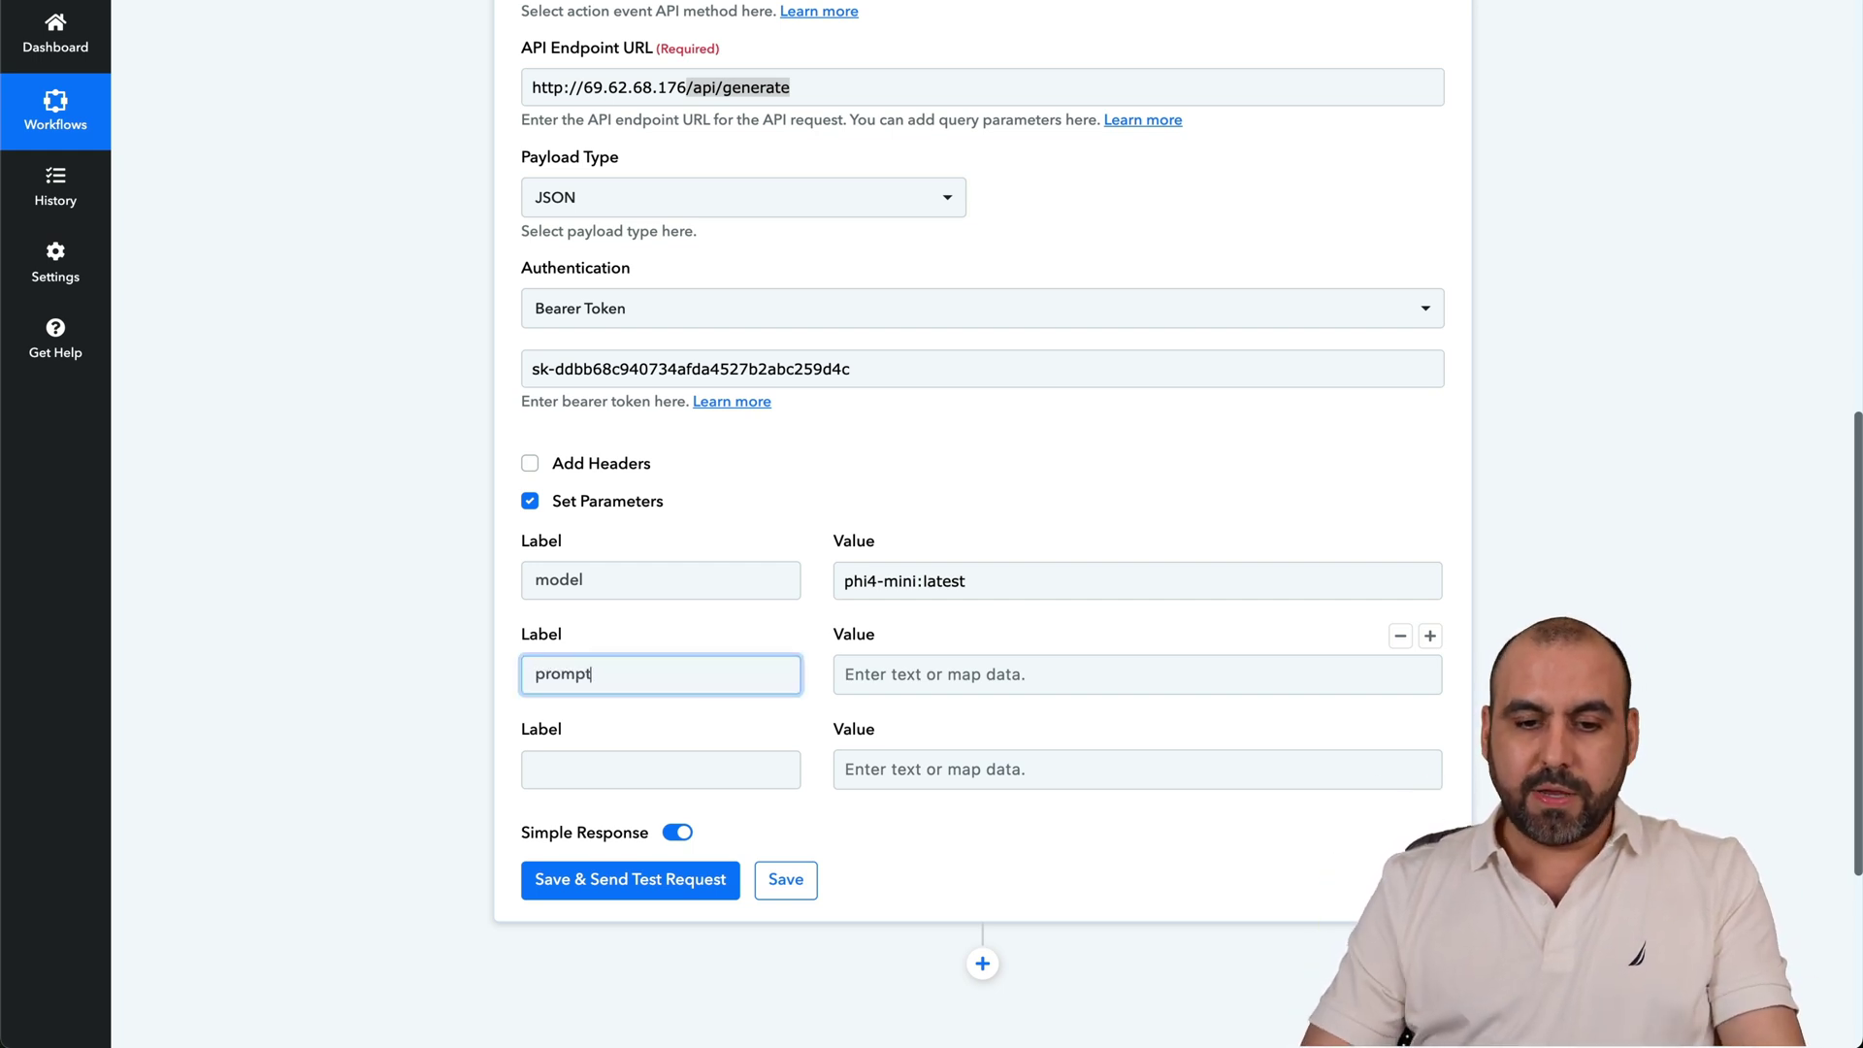
pyautogui.click(932, 673)
pyautogui.write('wr')
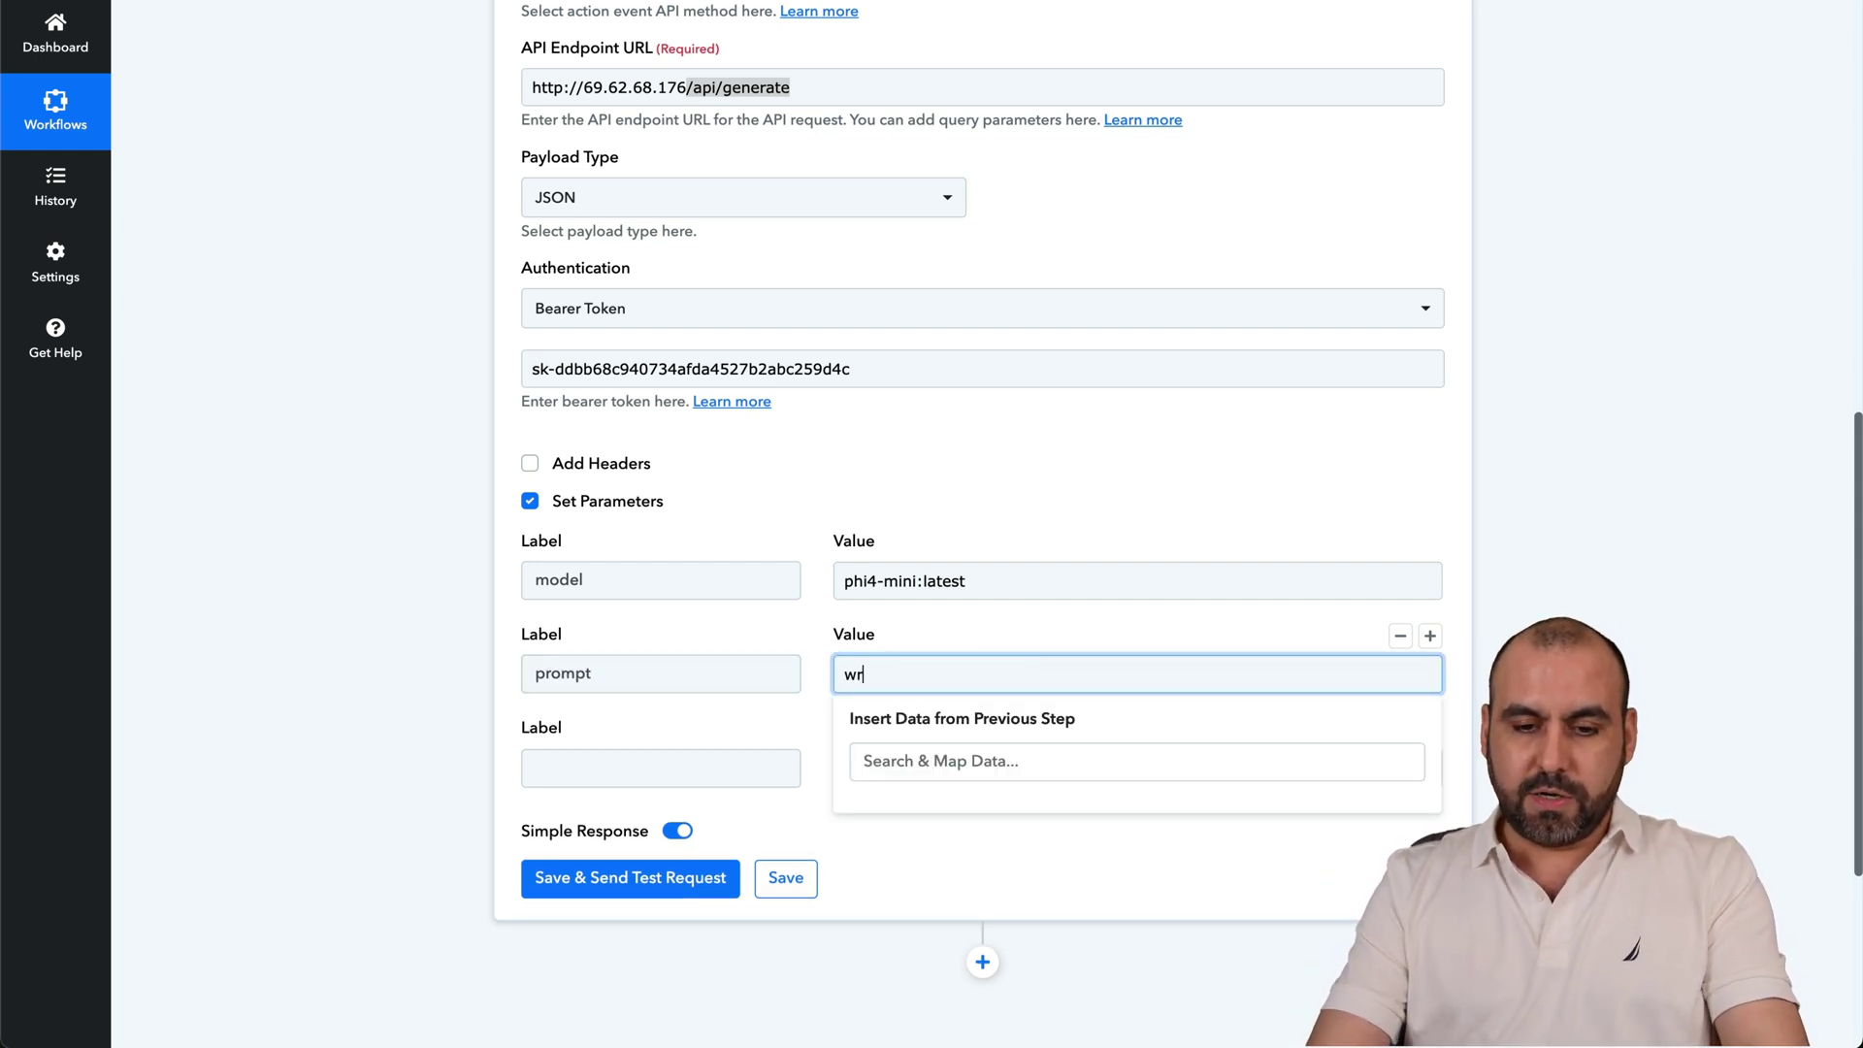
pyautogui.write('ite a 100 wo')
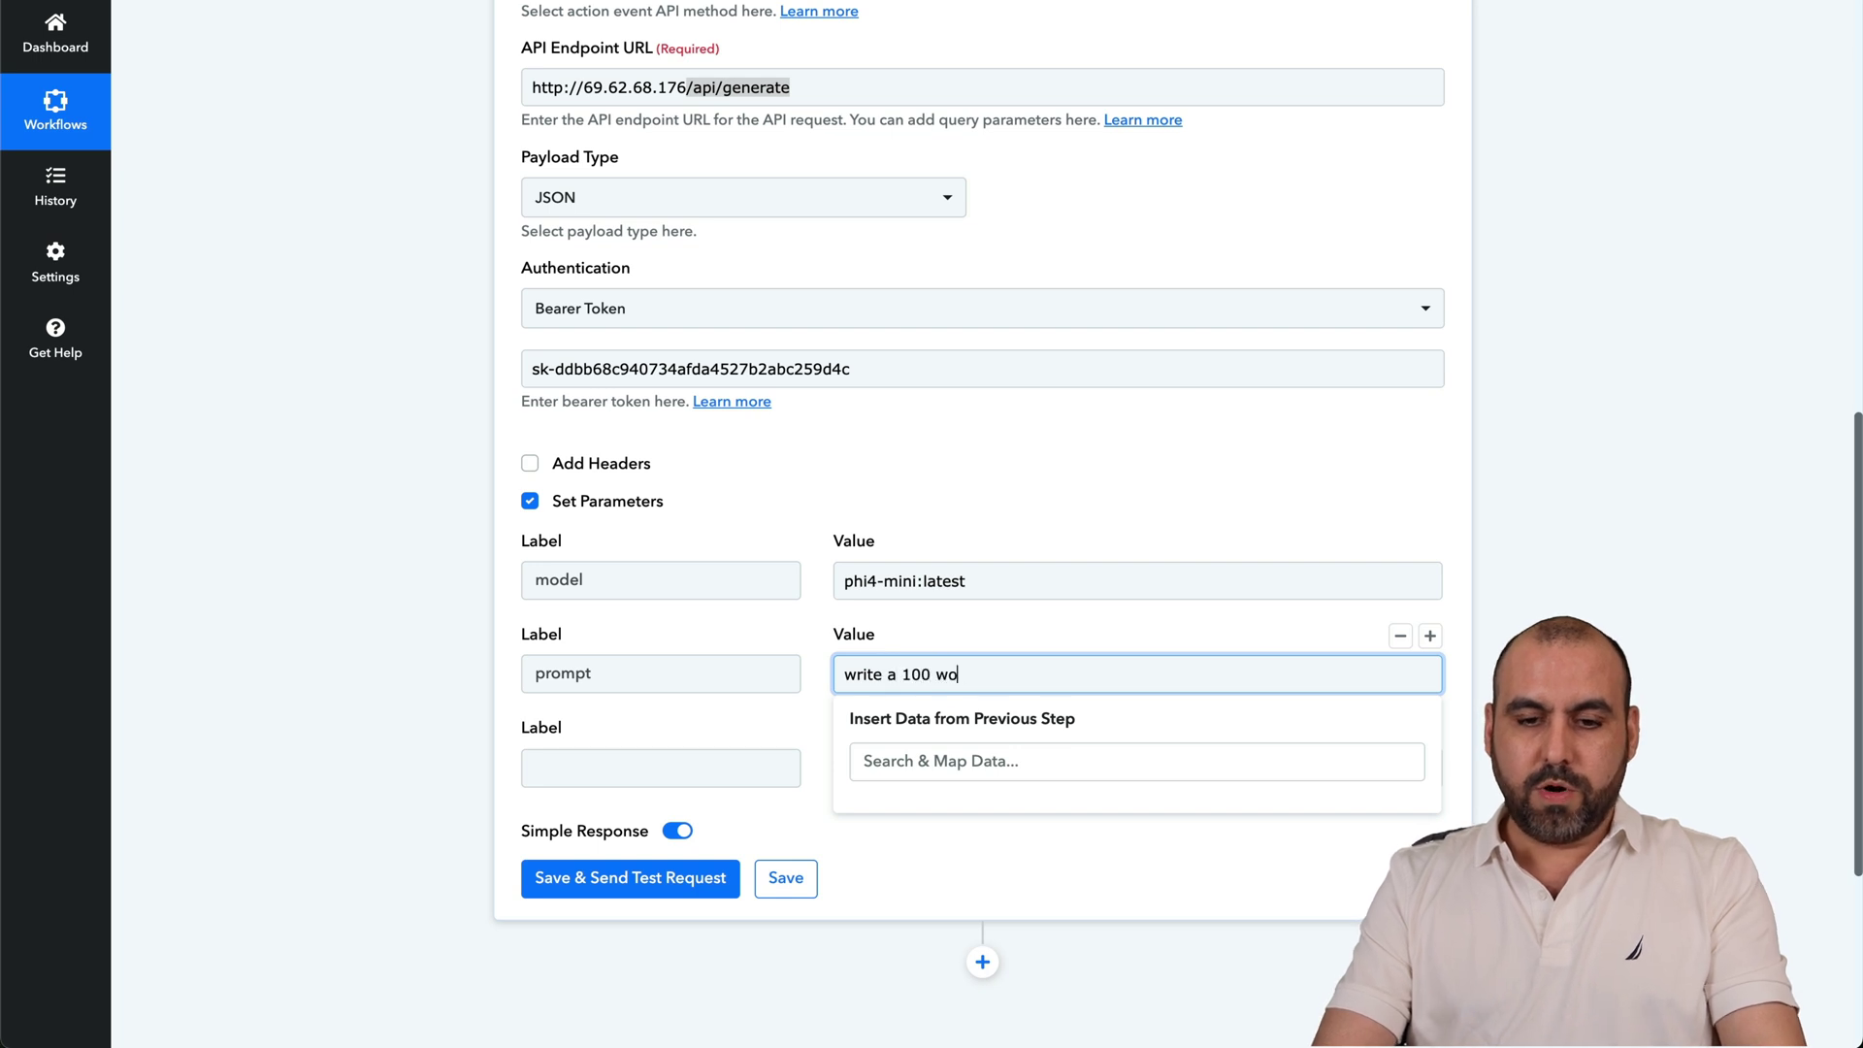
pyautogui.write('rd post for facebook about Pabbly Connect')
pyautogui.click(1143, 621)
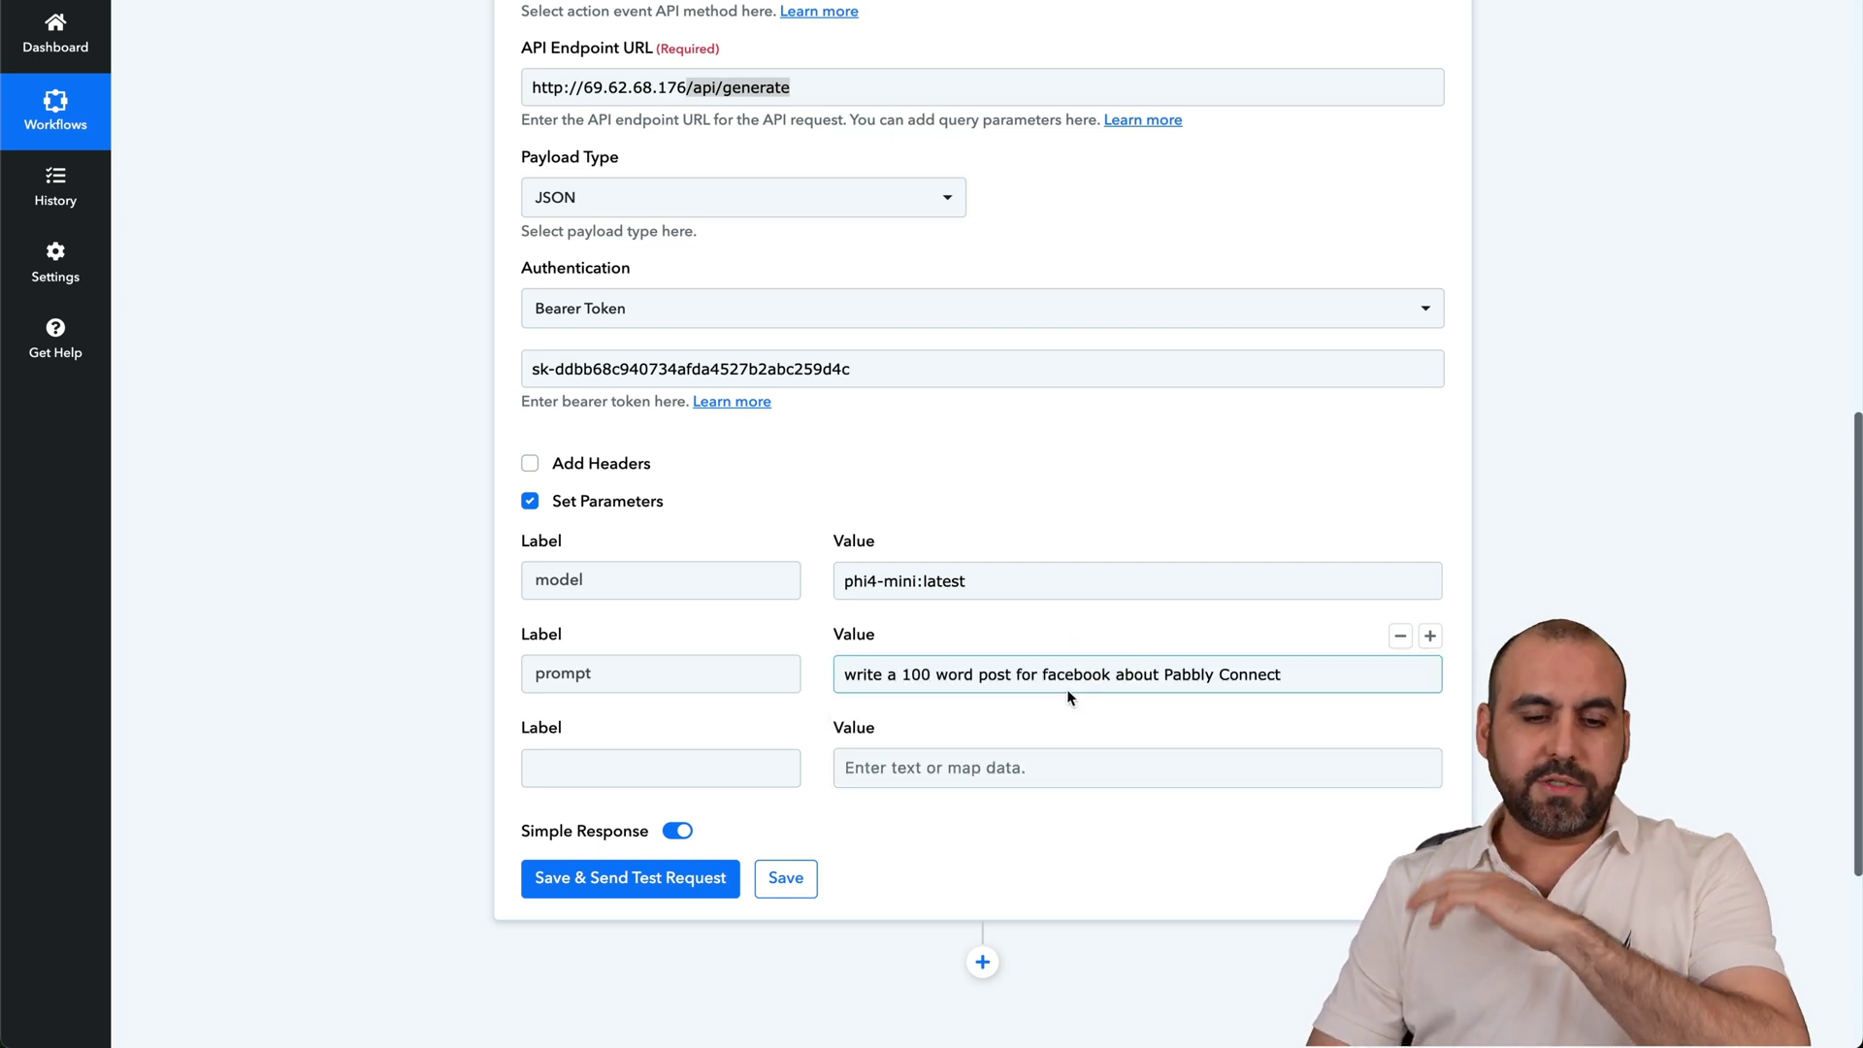
pyautogui.click(1318, 681)
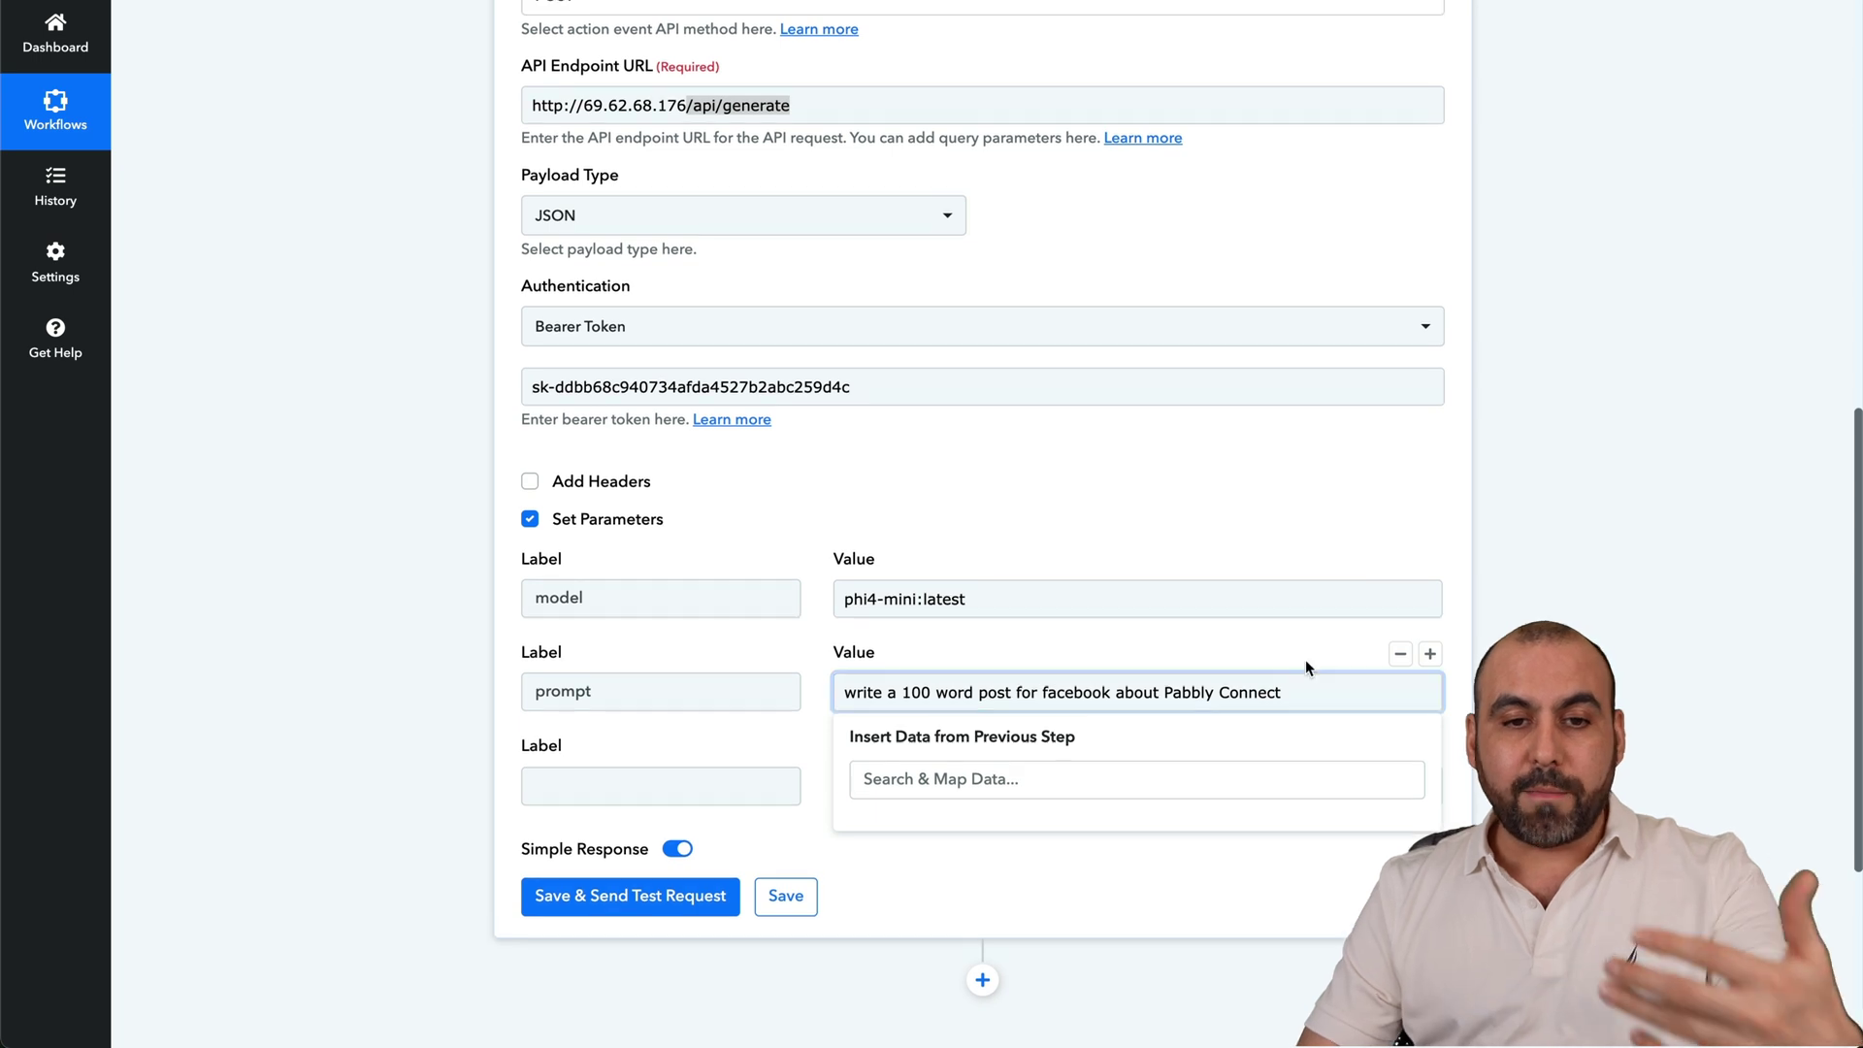
pyautogui.scroll(5, 1306, 659)
pyautogui.scroll(4, 957, 748)
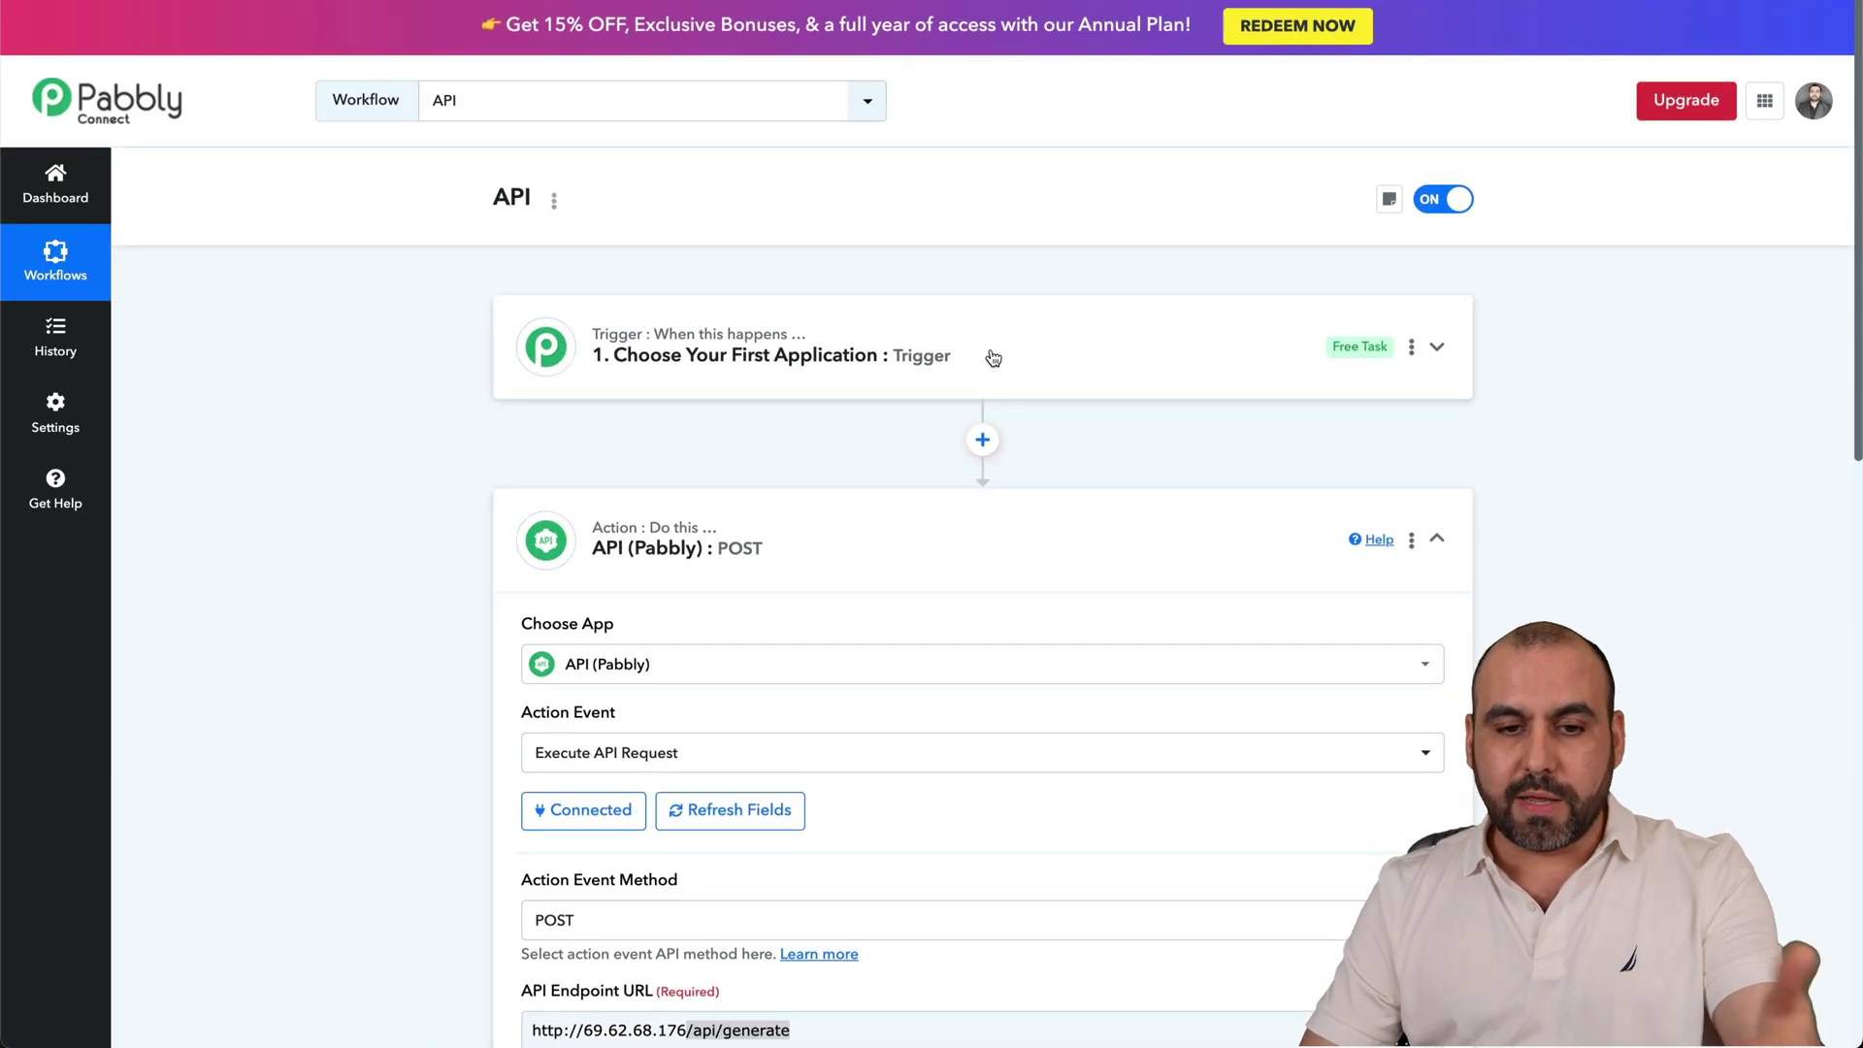
pyautogui.scroll(-10, 946, 475)
pyautogui.scroll(-1, 946, 471)
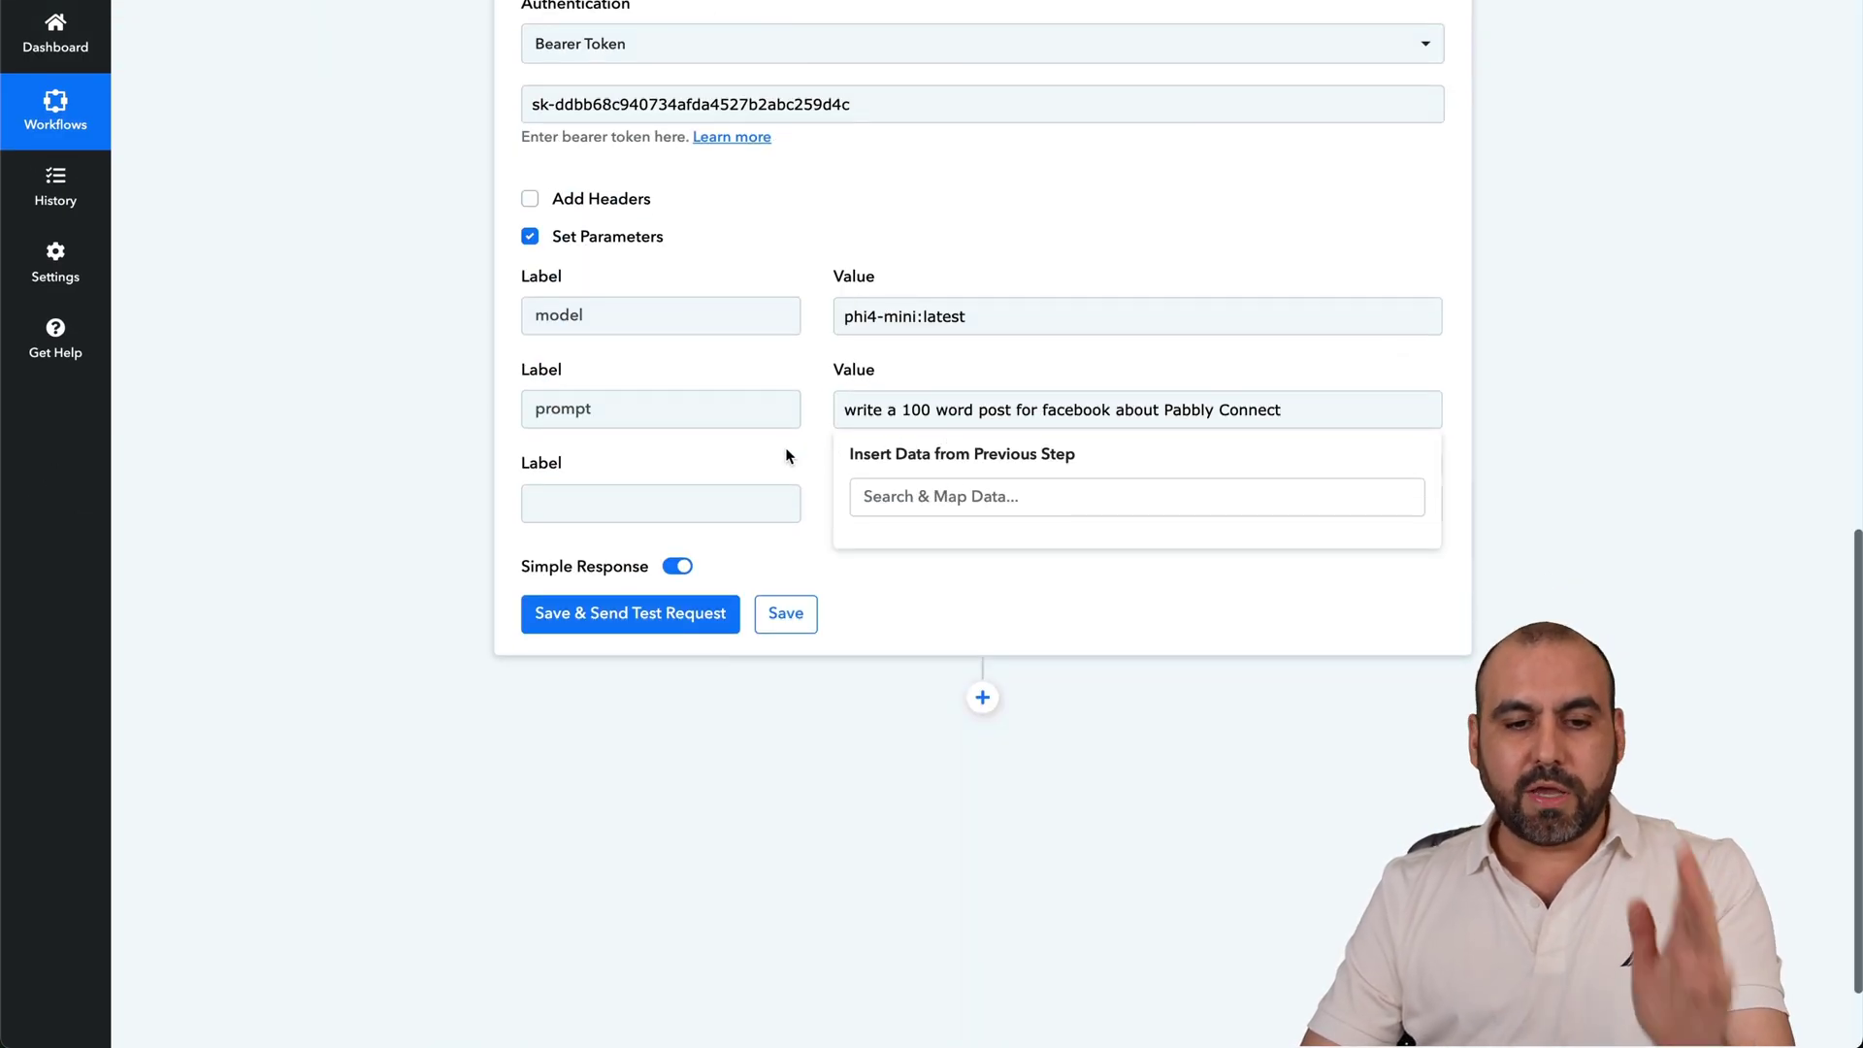
# Add a third parameter, stream, with the value false
pyautogui.click(687, 503)
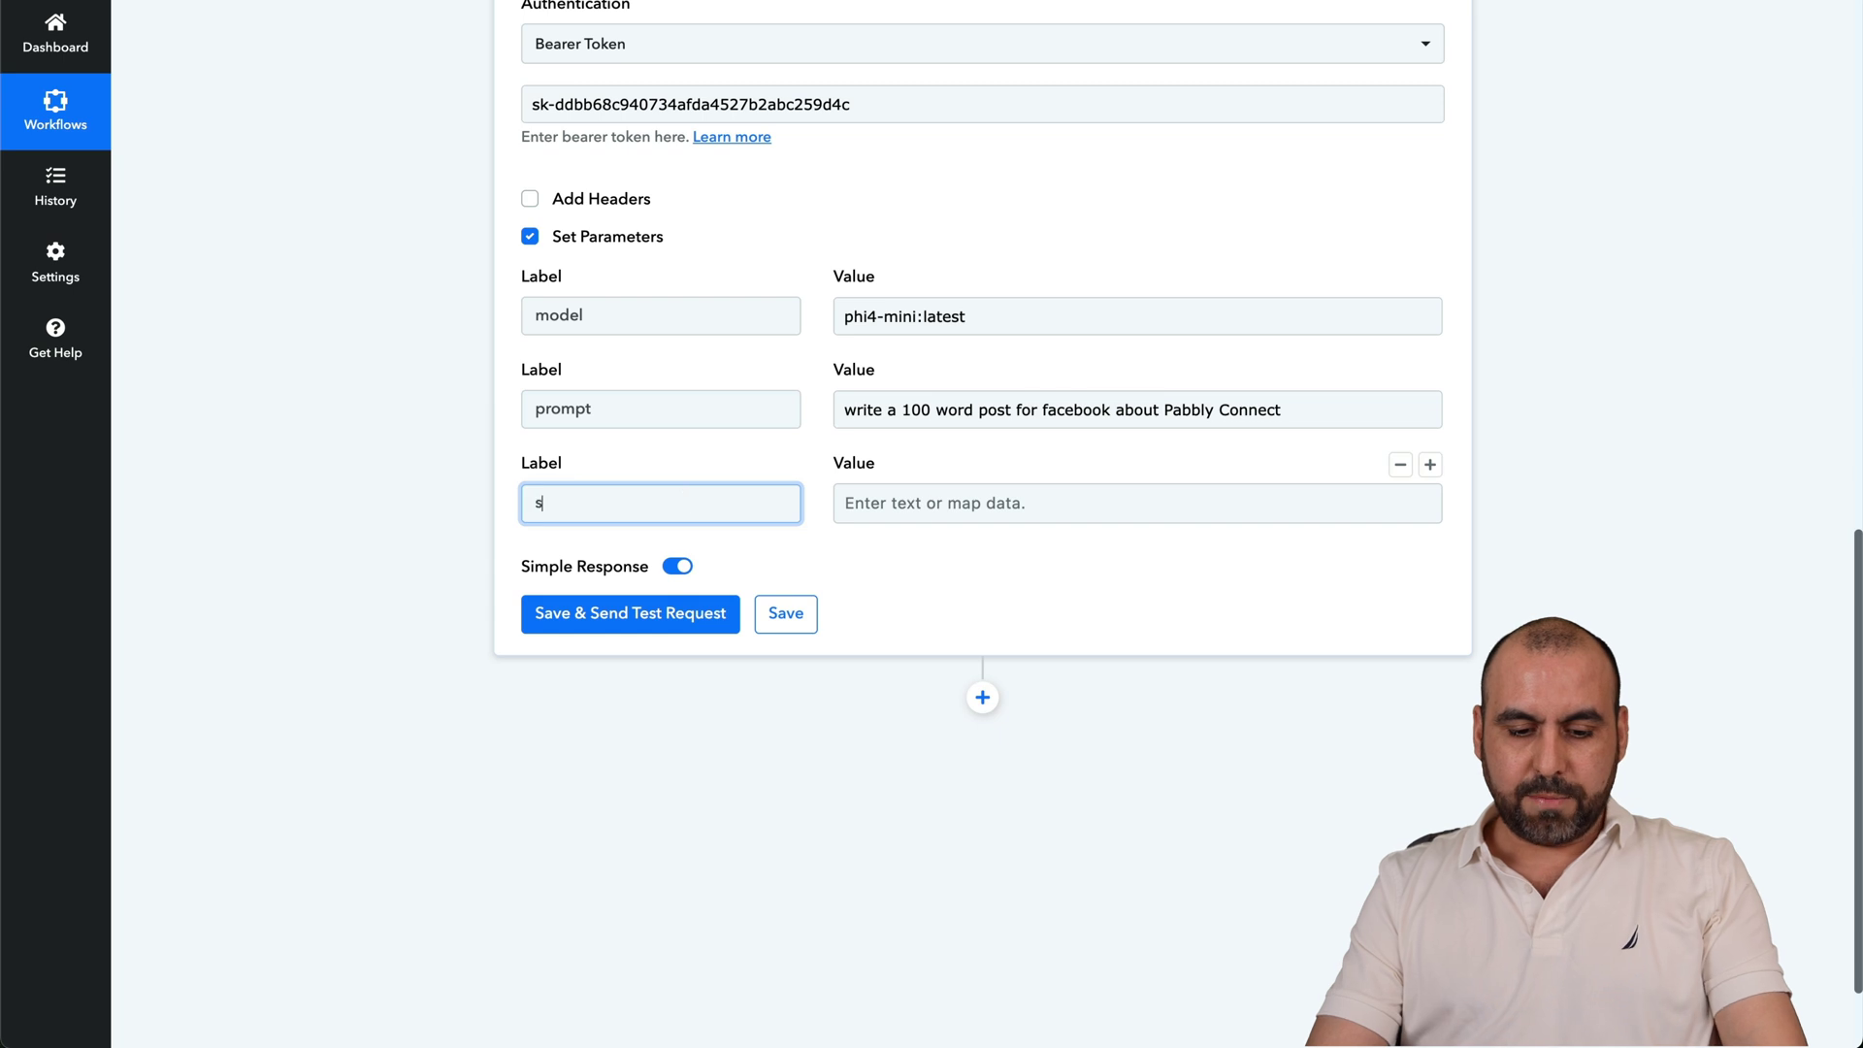
pyautogui.click(900, 485)
pyautogui.write('false')
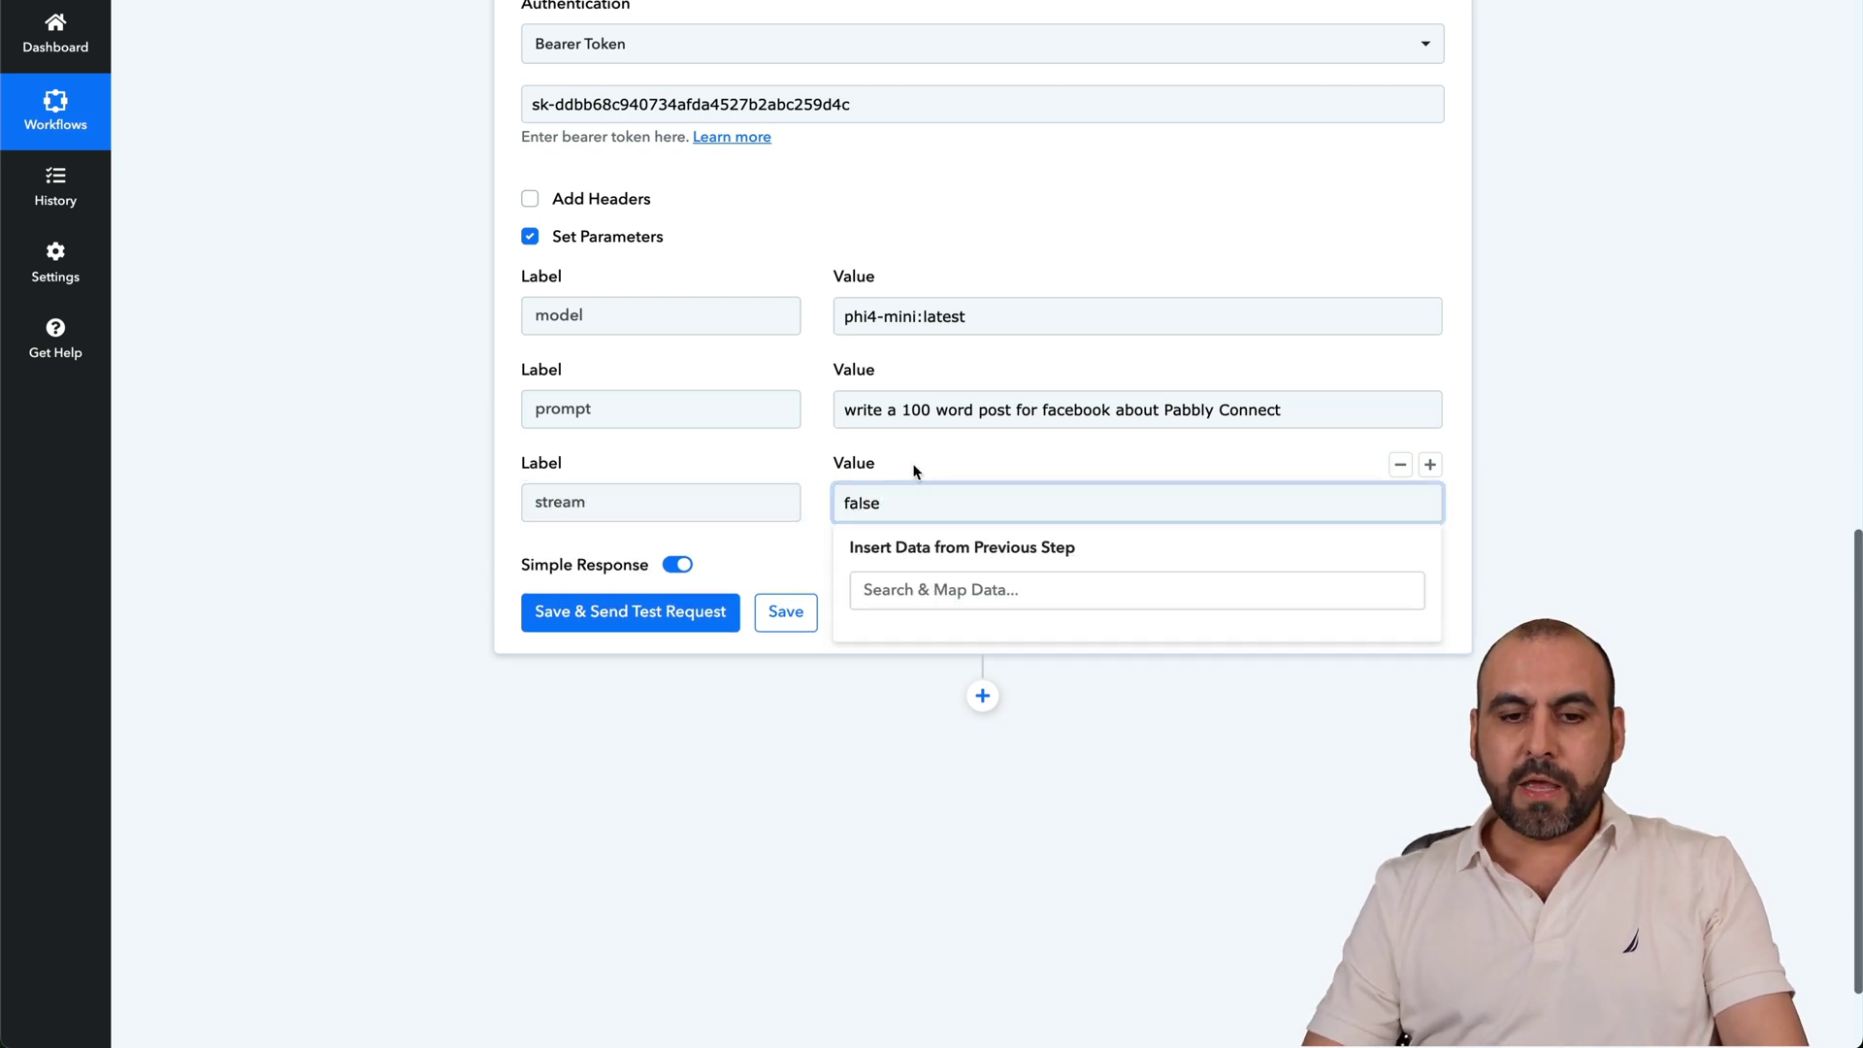
pyautogui.click(912, 468)
pyautogui.scroll(2, 902, 469)
pyautogui.scroll(3, 929, 391)
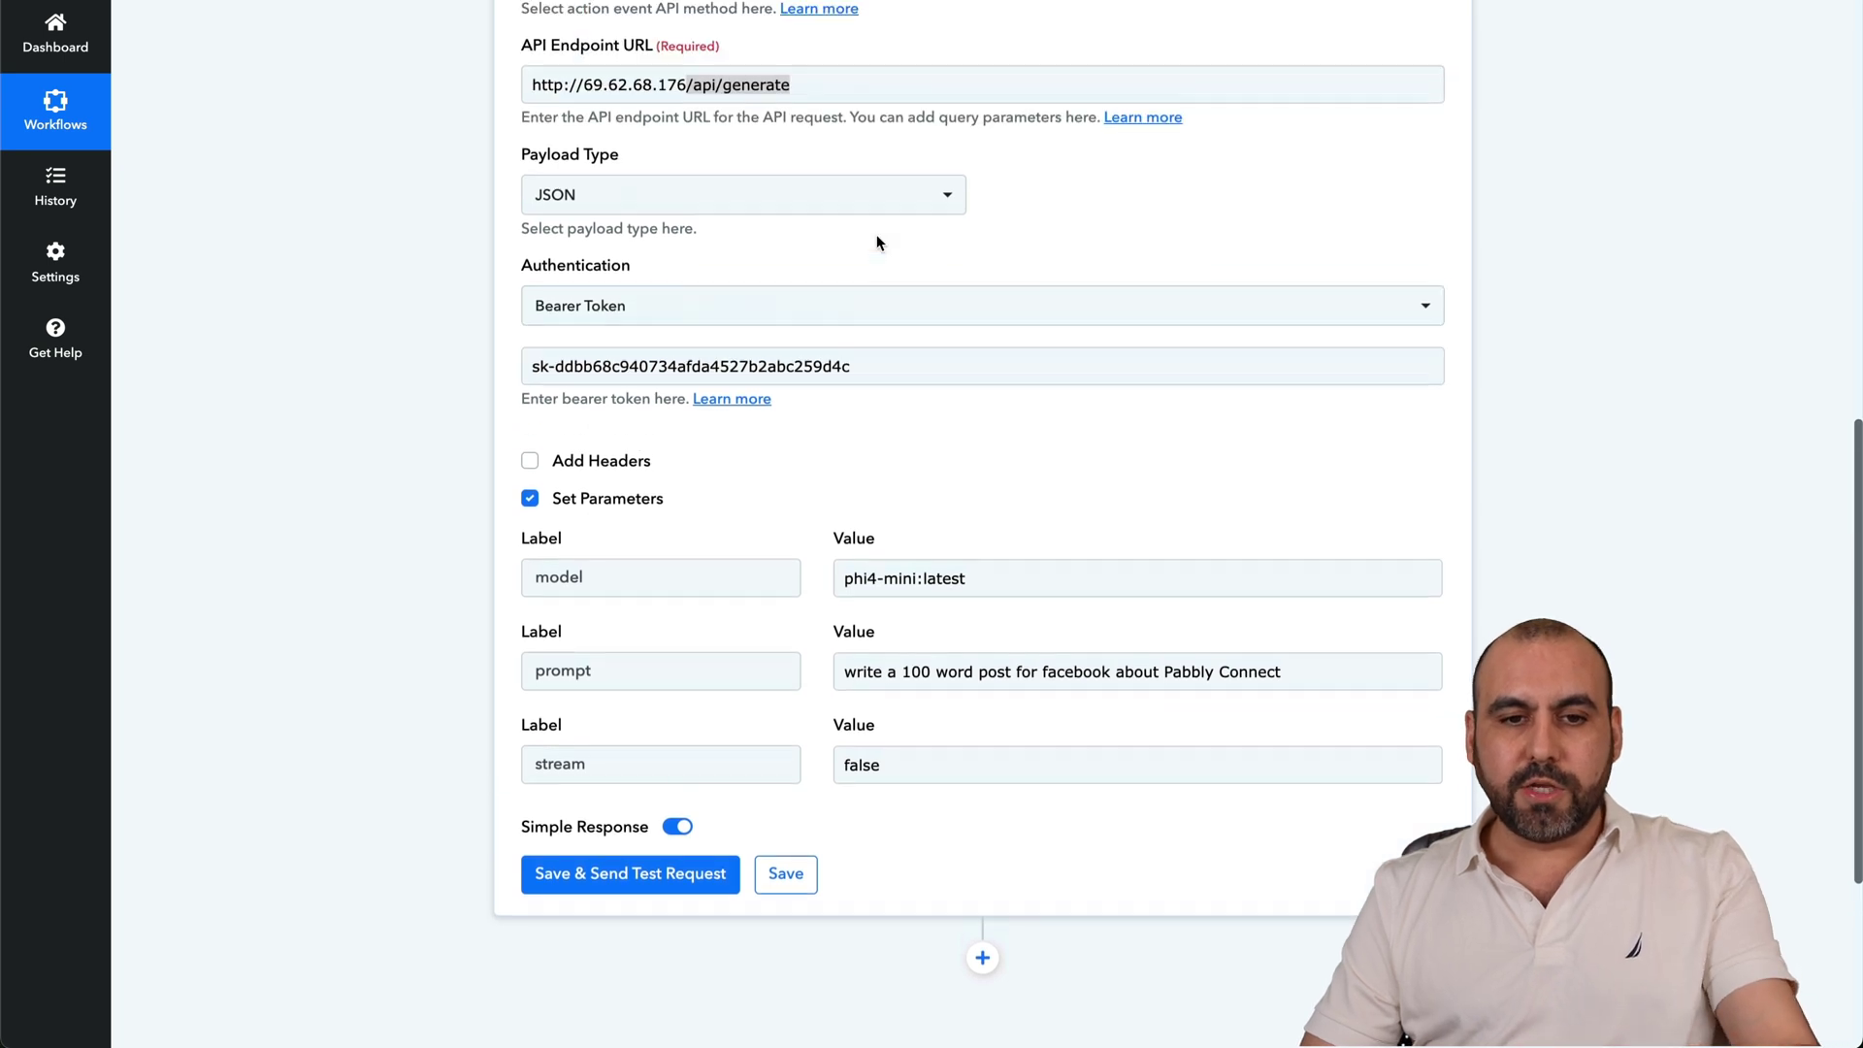
# Review the endpoint URL's server address and /api/generate path
pyautogui.click(535, 119)
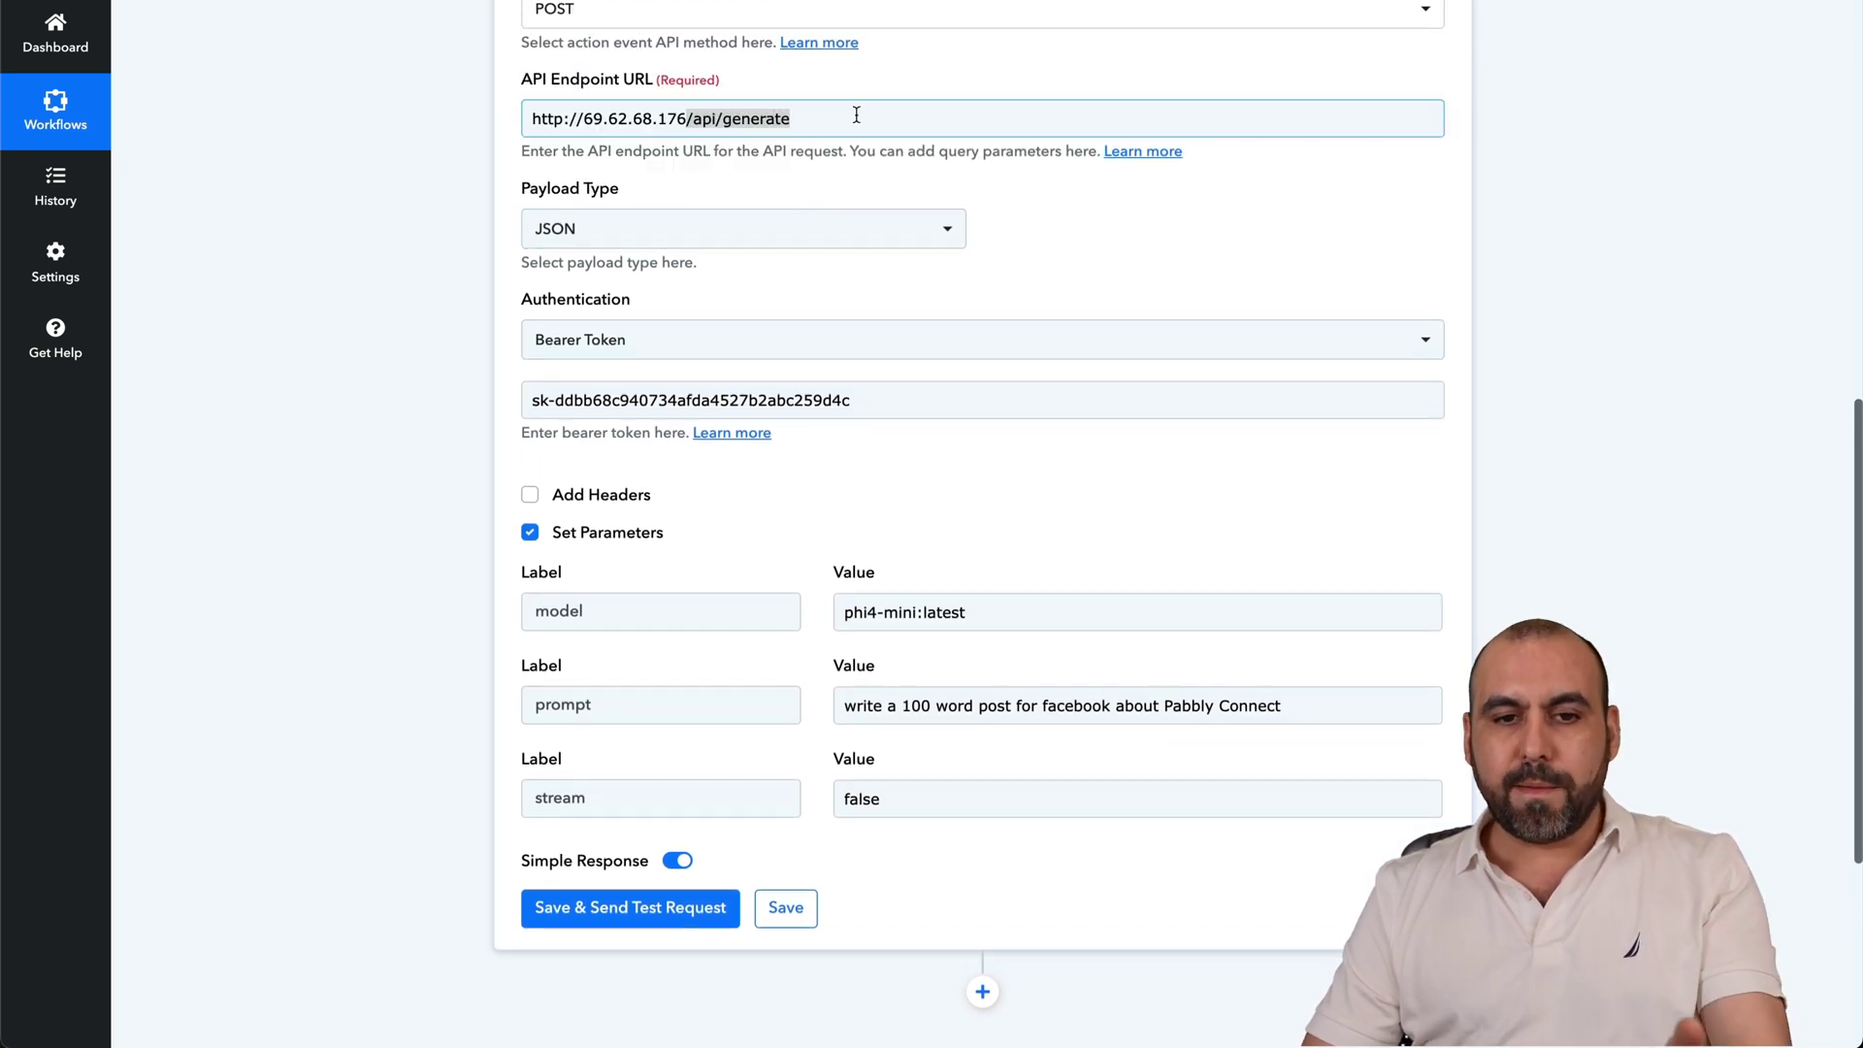
pyautogui.moveTo(857, 117); pyautogui.dragTo(687, 118)
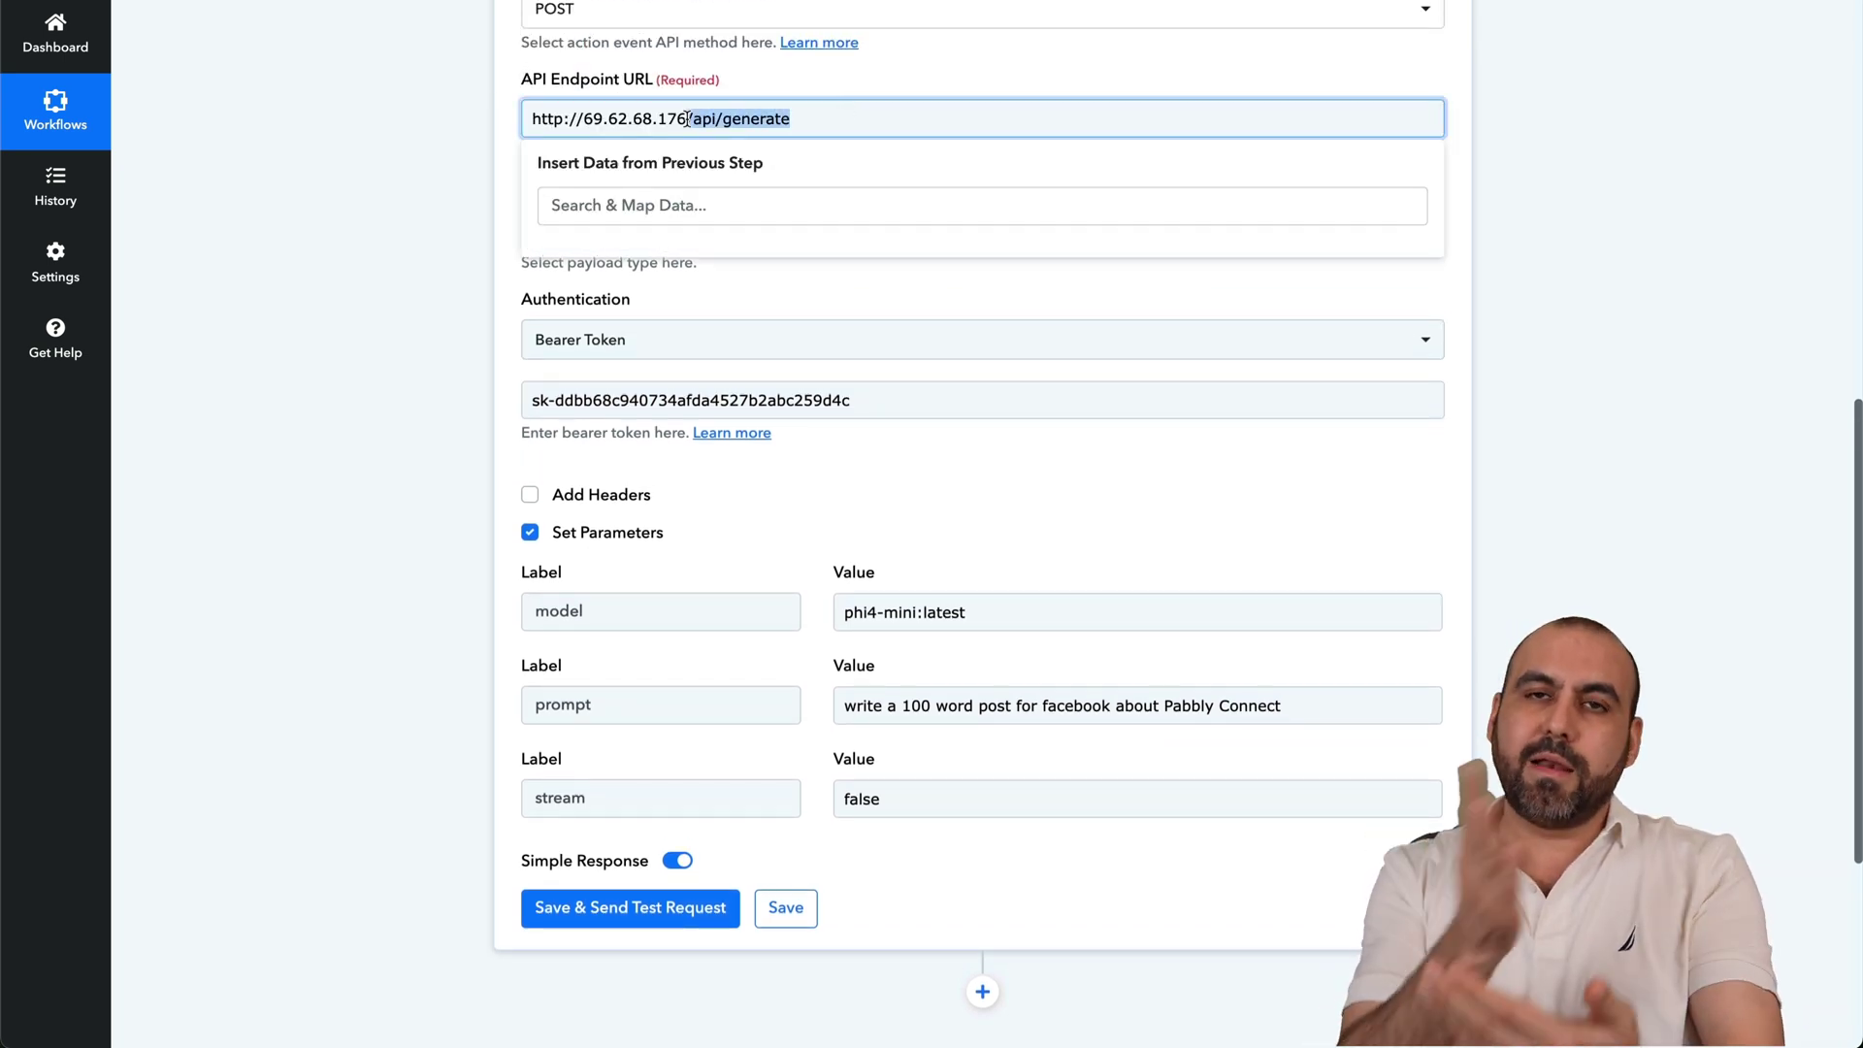
pyautogui.moveTo(687, 118); pyautogui.dragTo(528, 121)
pyautogui.click(450, 161)
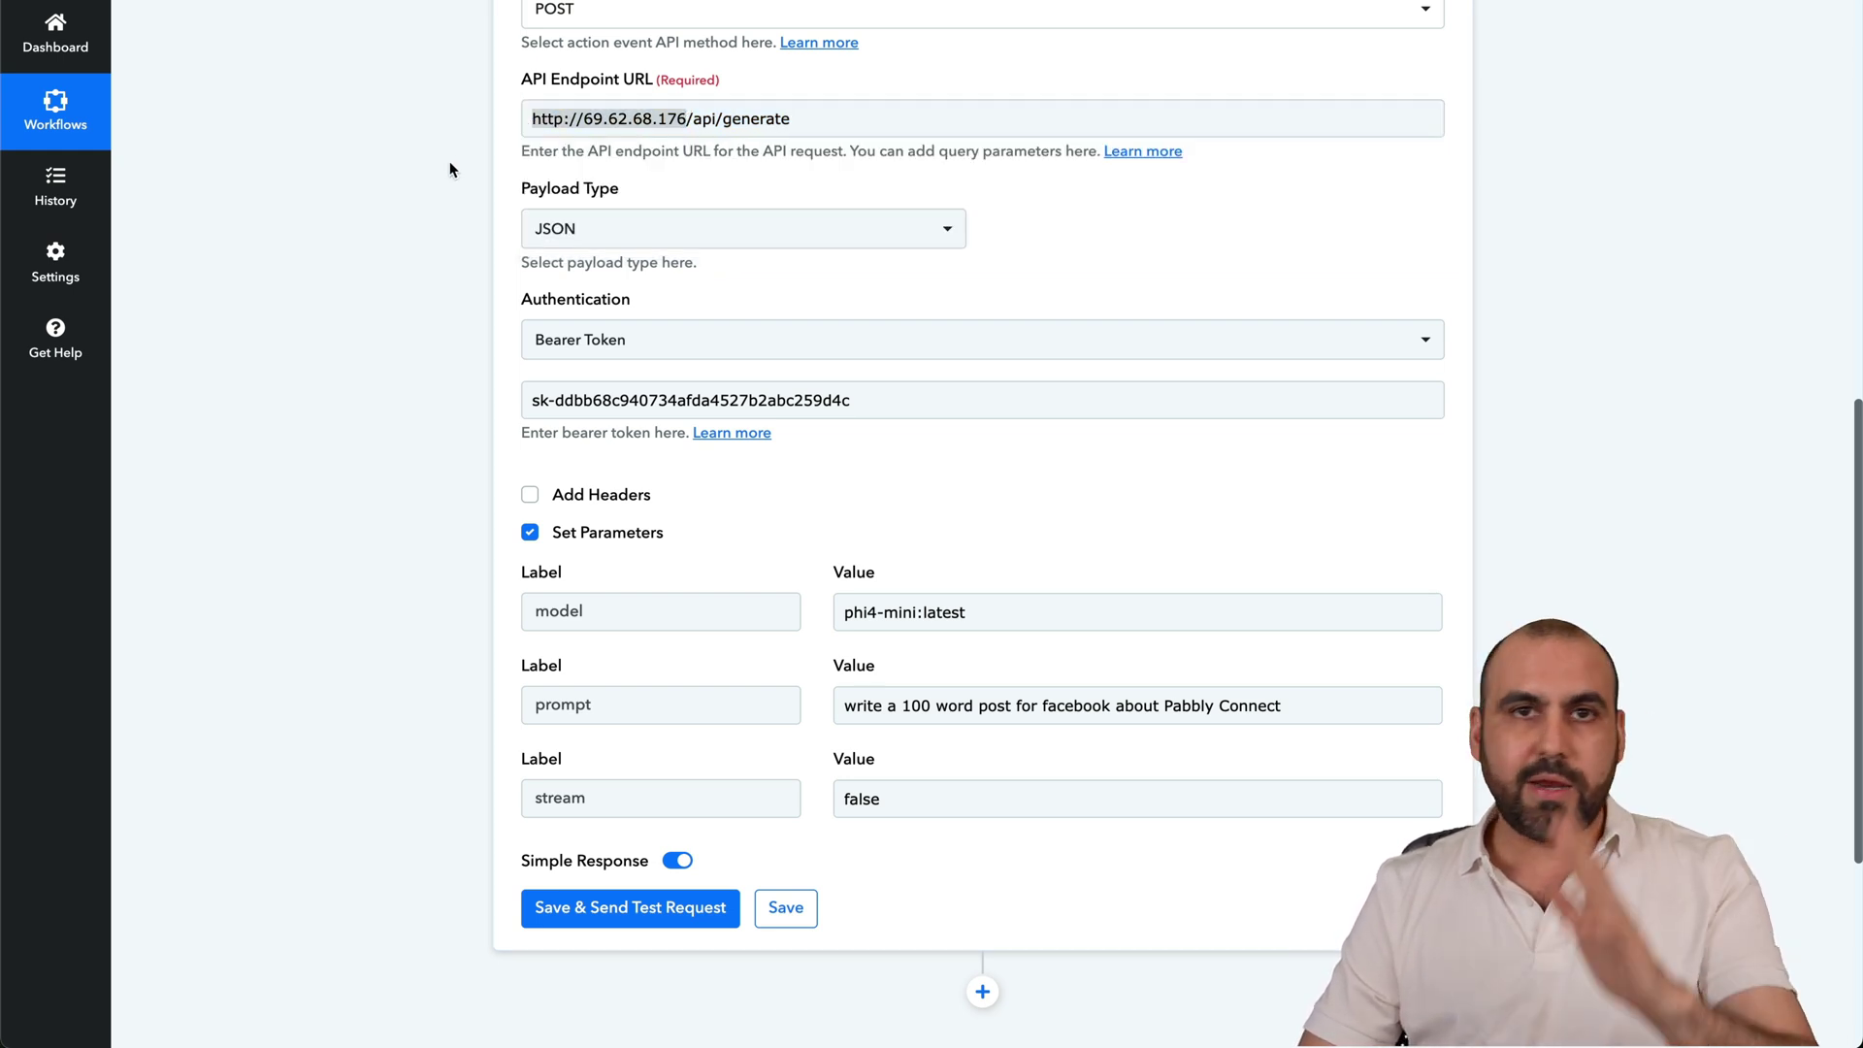
pyautogui.scroll(-2, 450, 161)
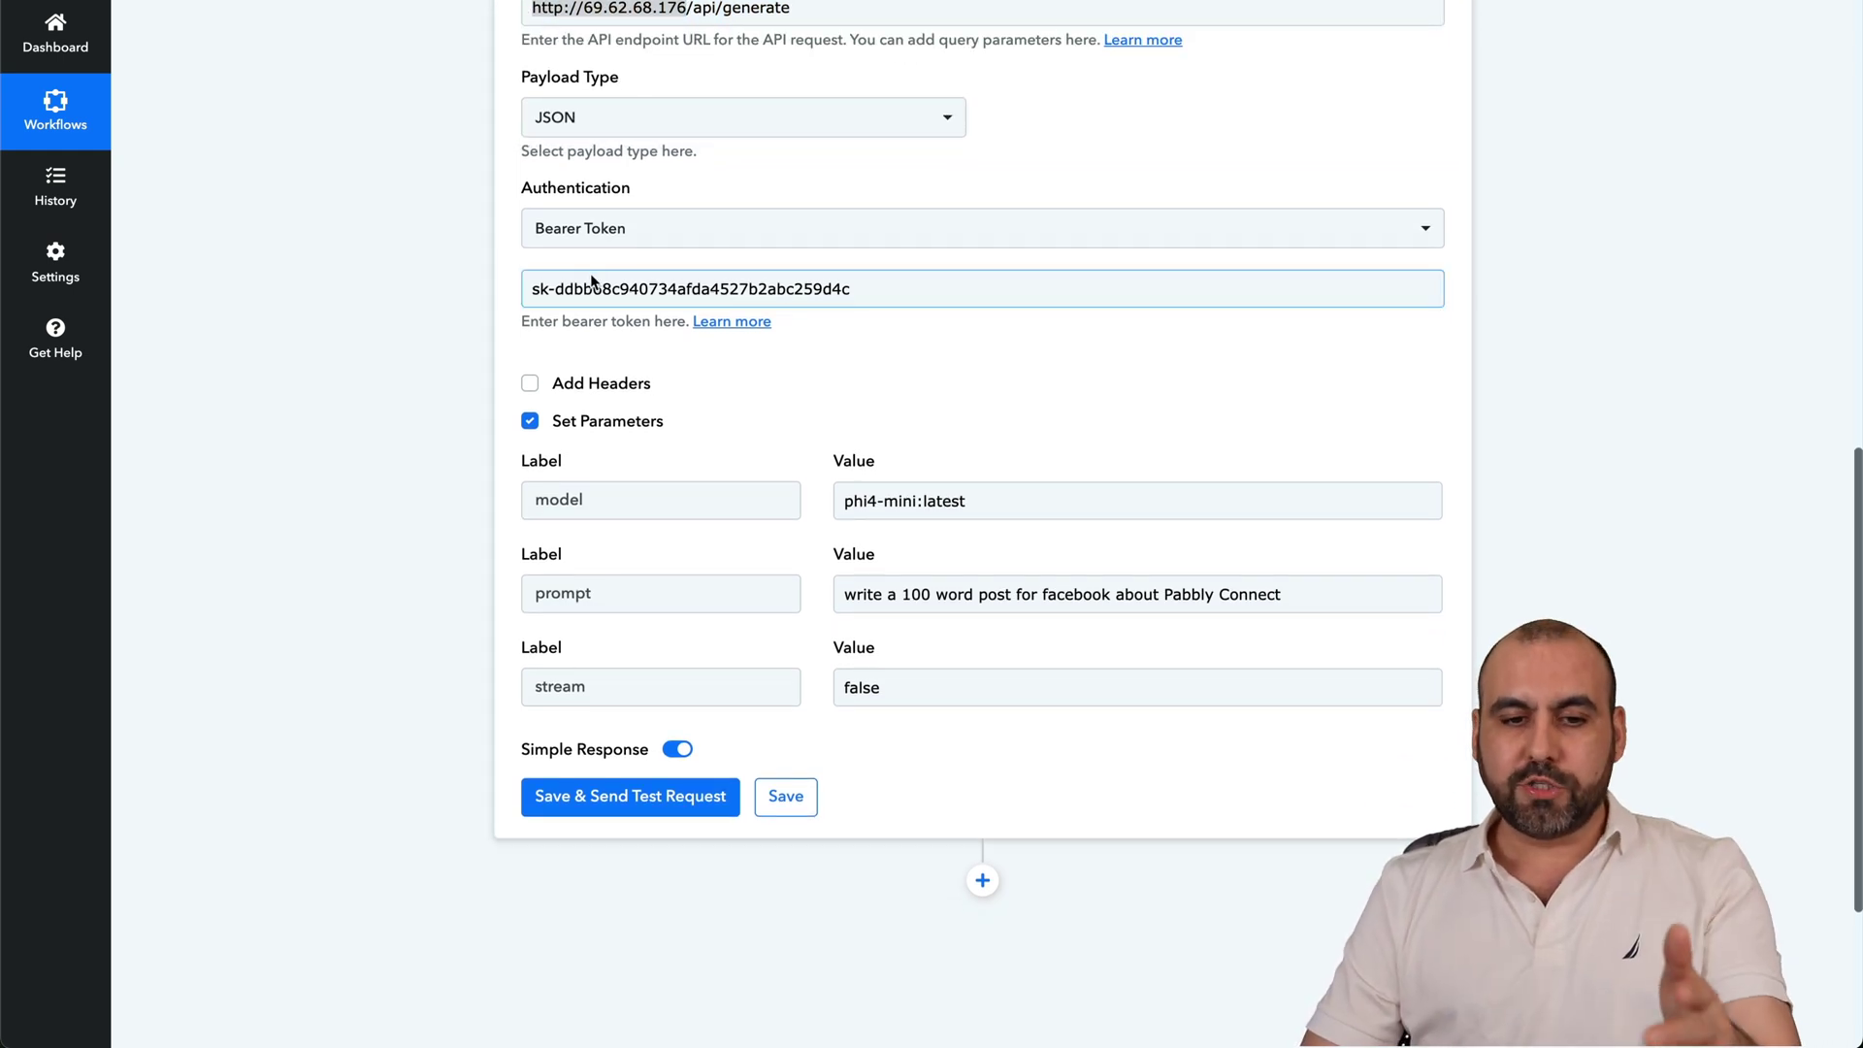
pyautogui.scroll(-2, 592, 284)
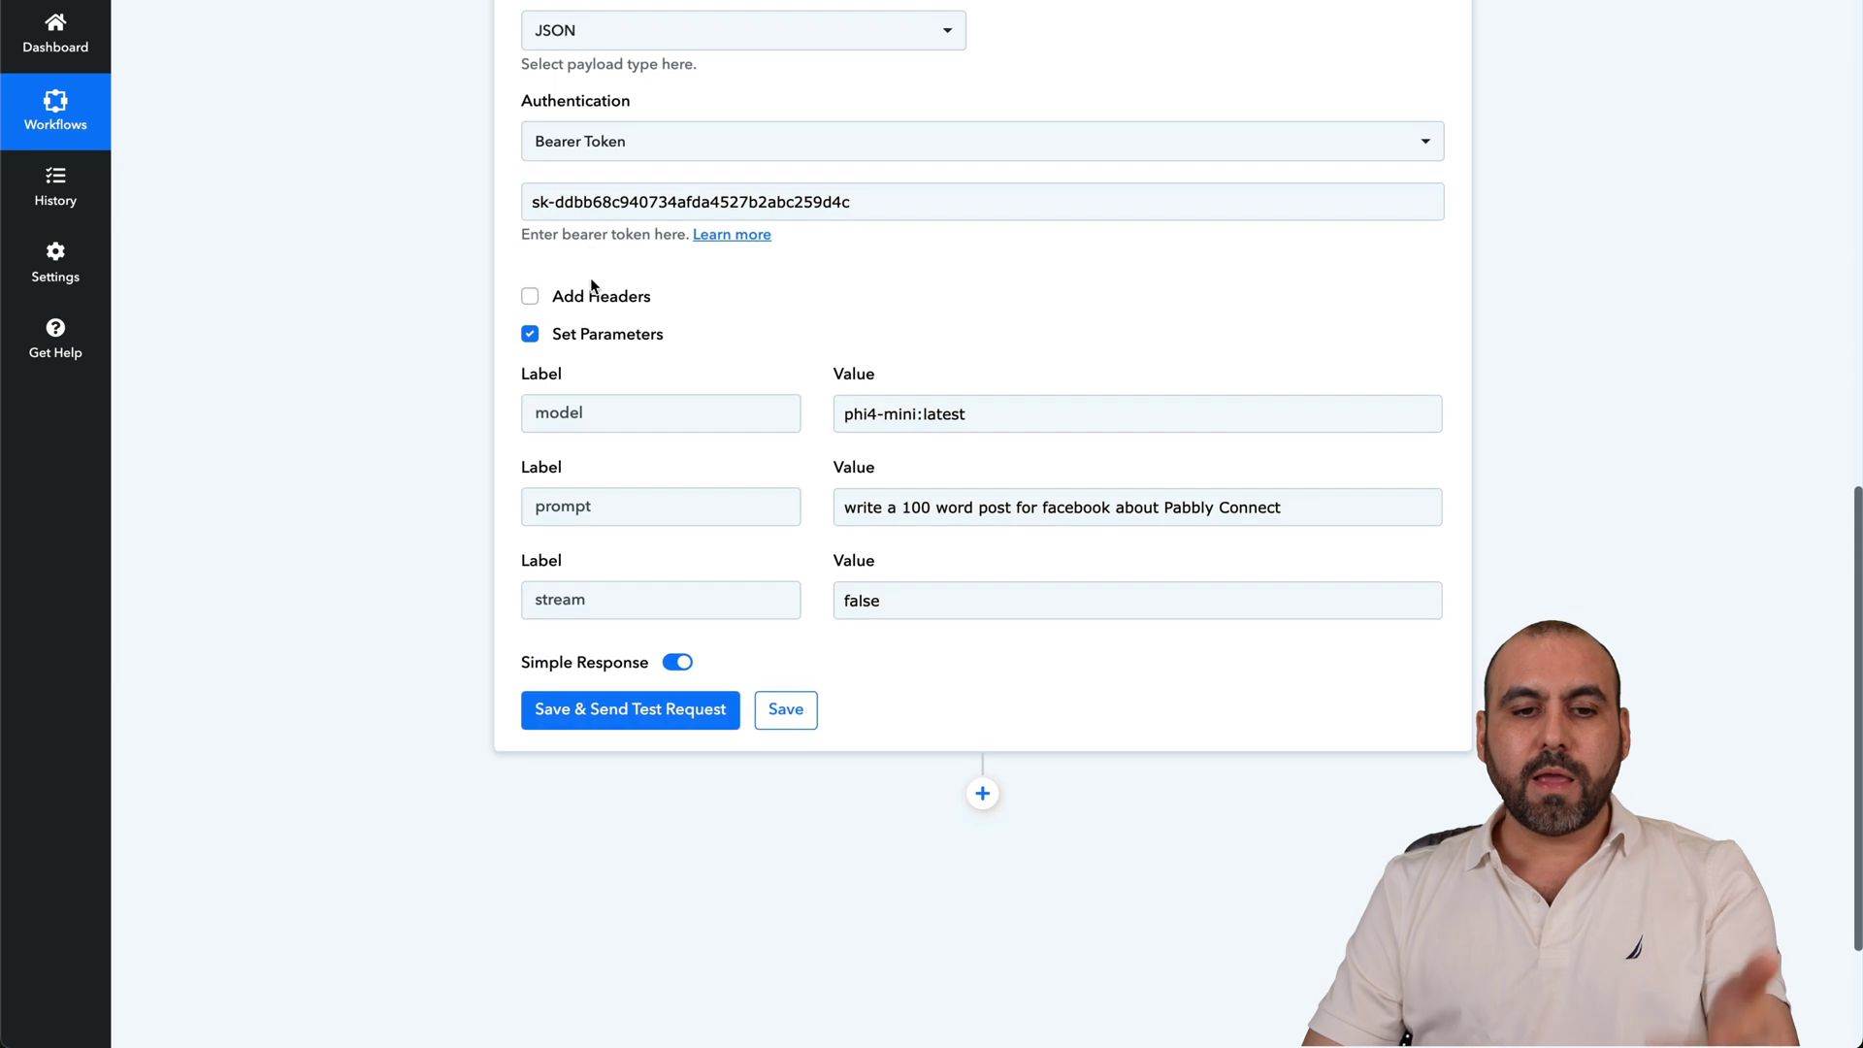
# Save and send the test request, then enlarge the Response box
pyautogui.click(657, 718)
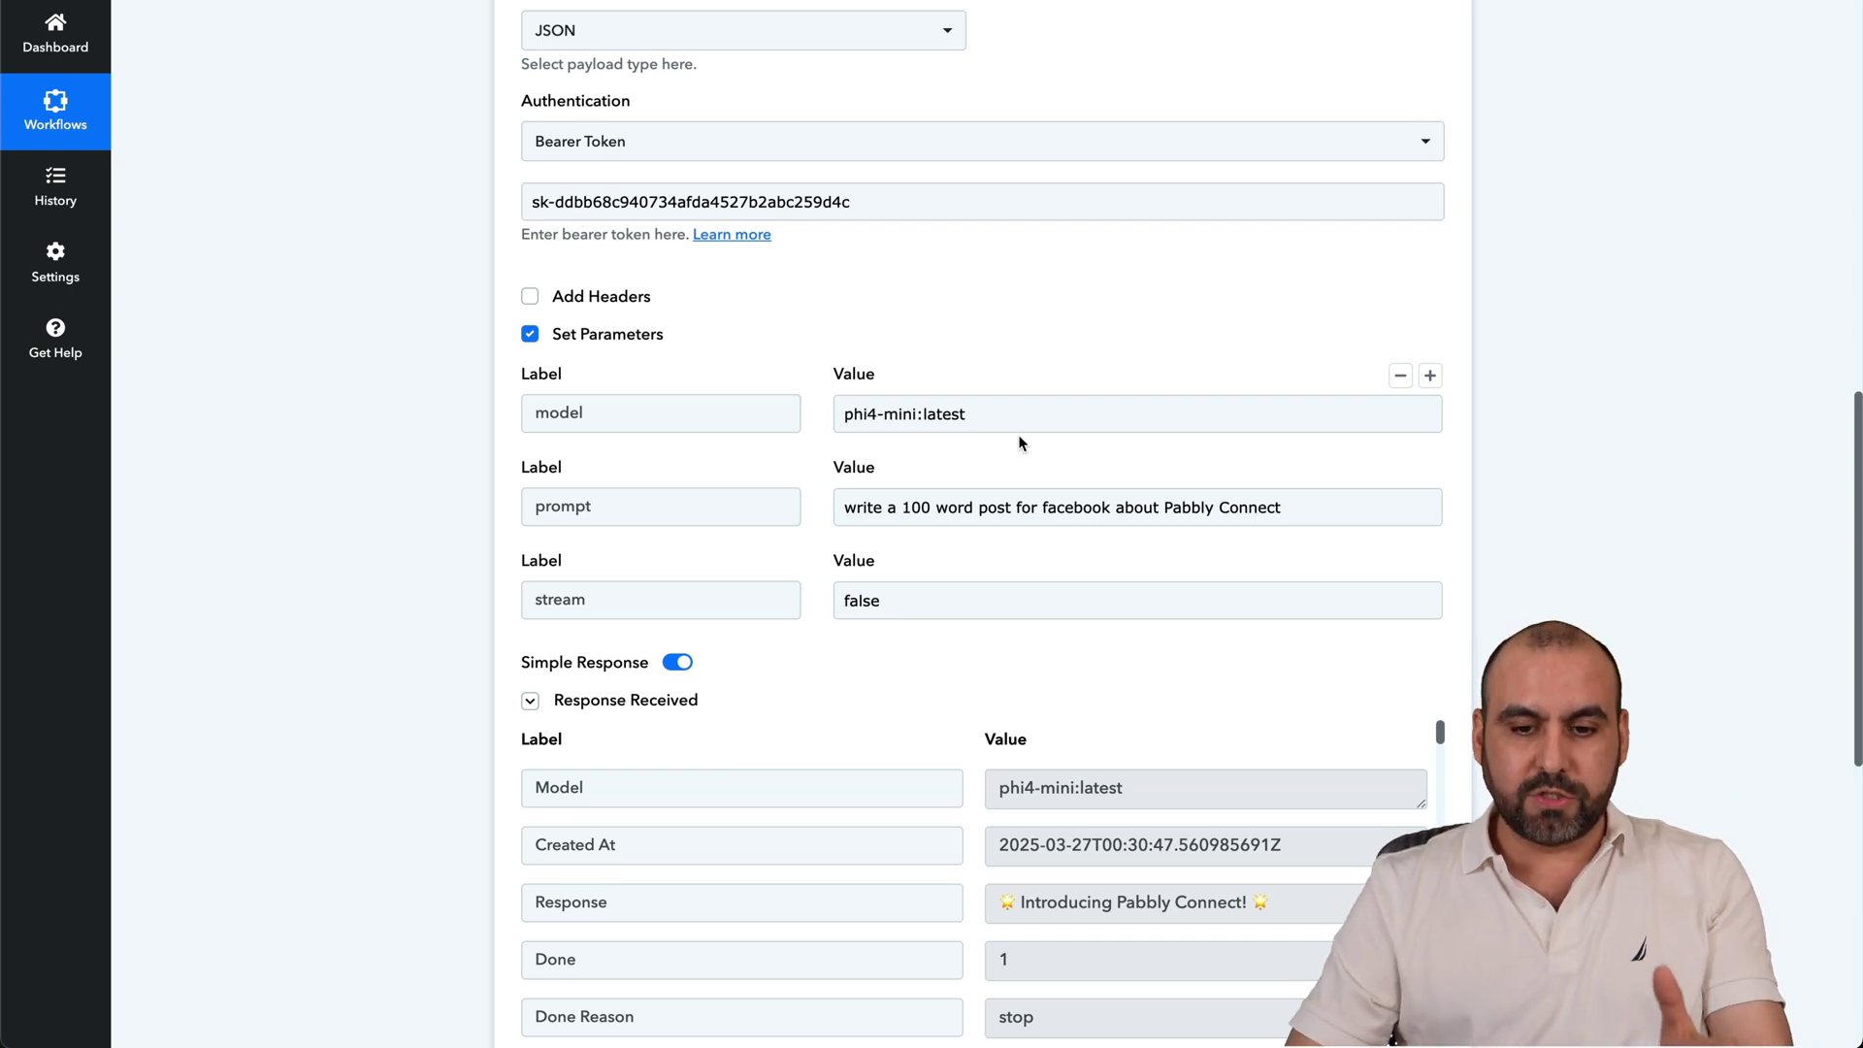
pyautogui.scroll(-5, 1019, 443)
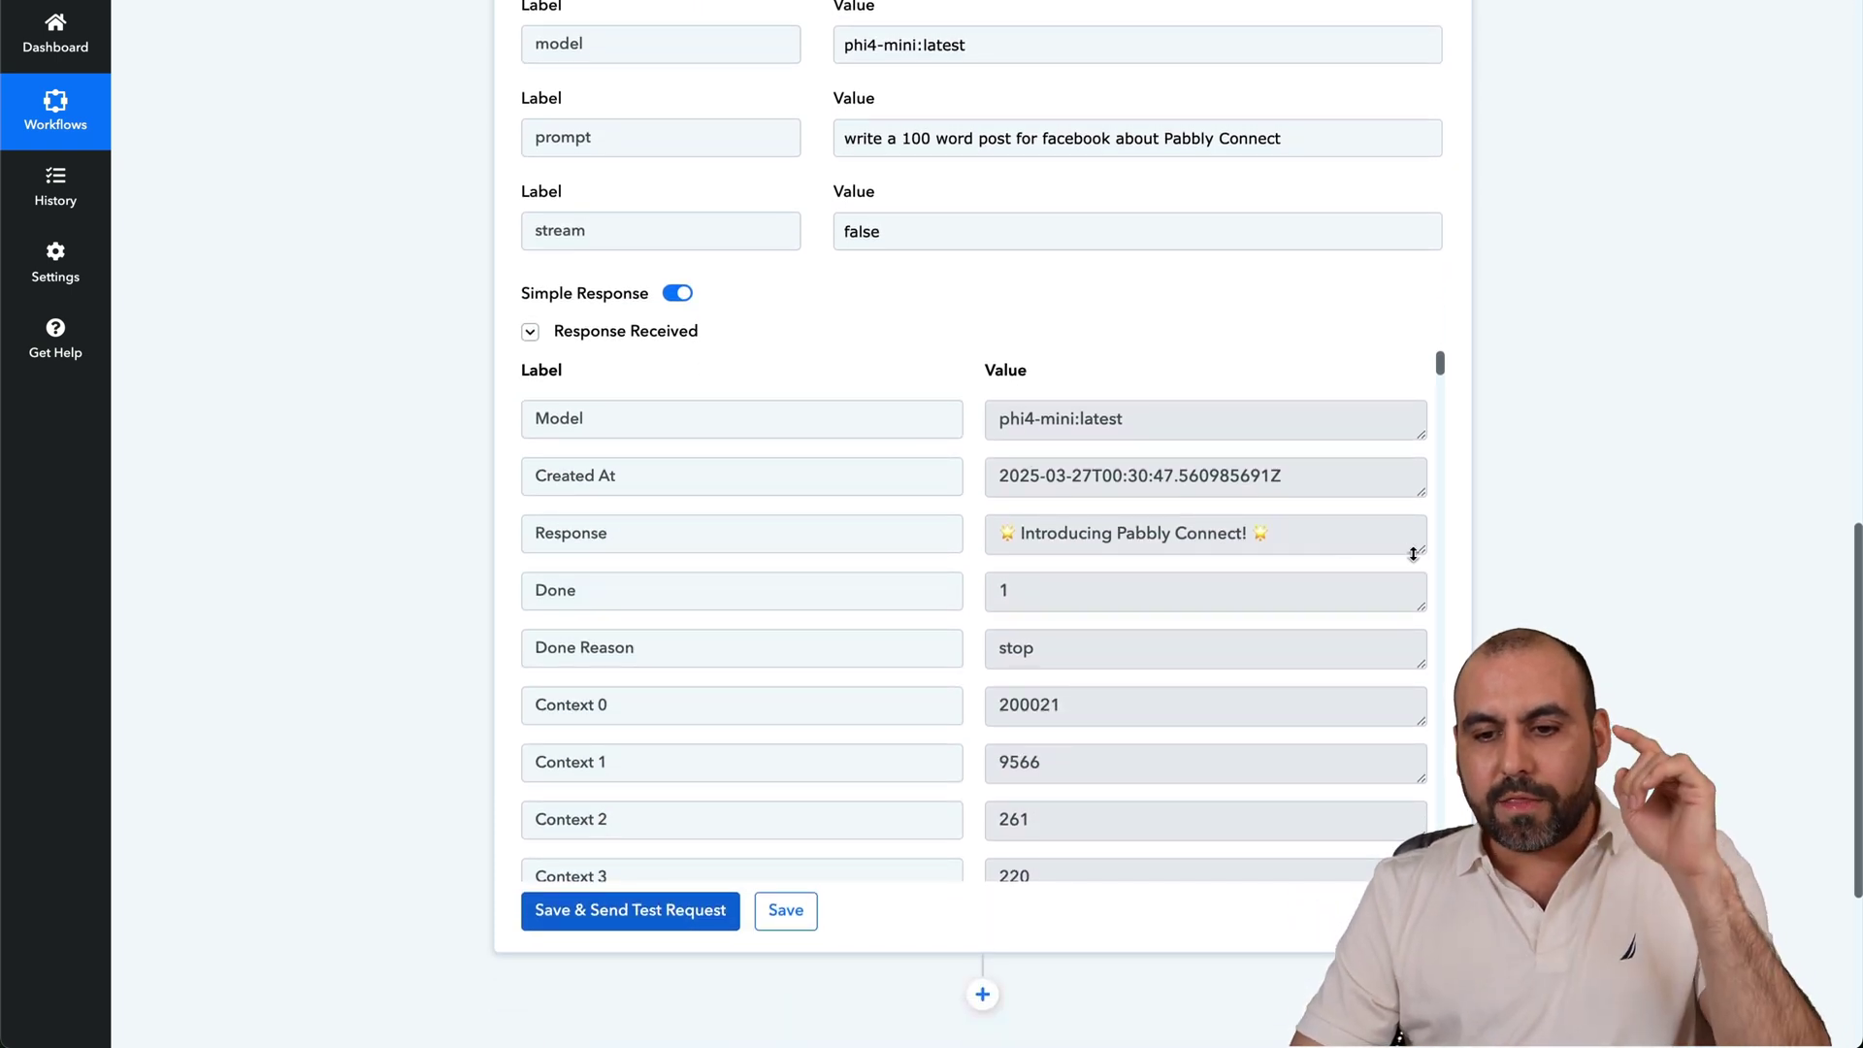
pyautogui.moveTo(1422, 554); pyautogui.dragTo(1404, 836)
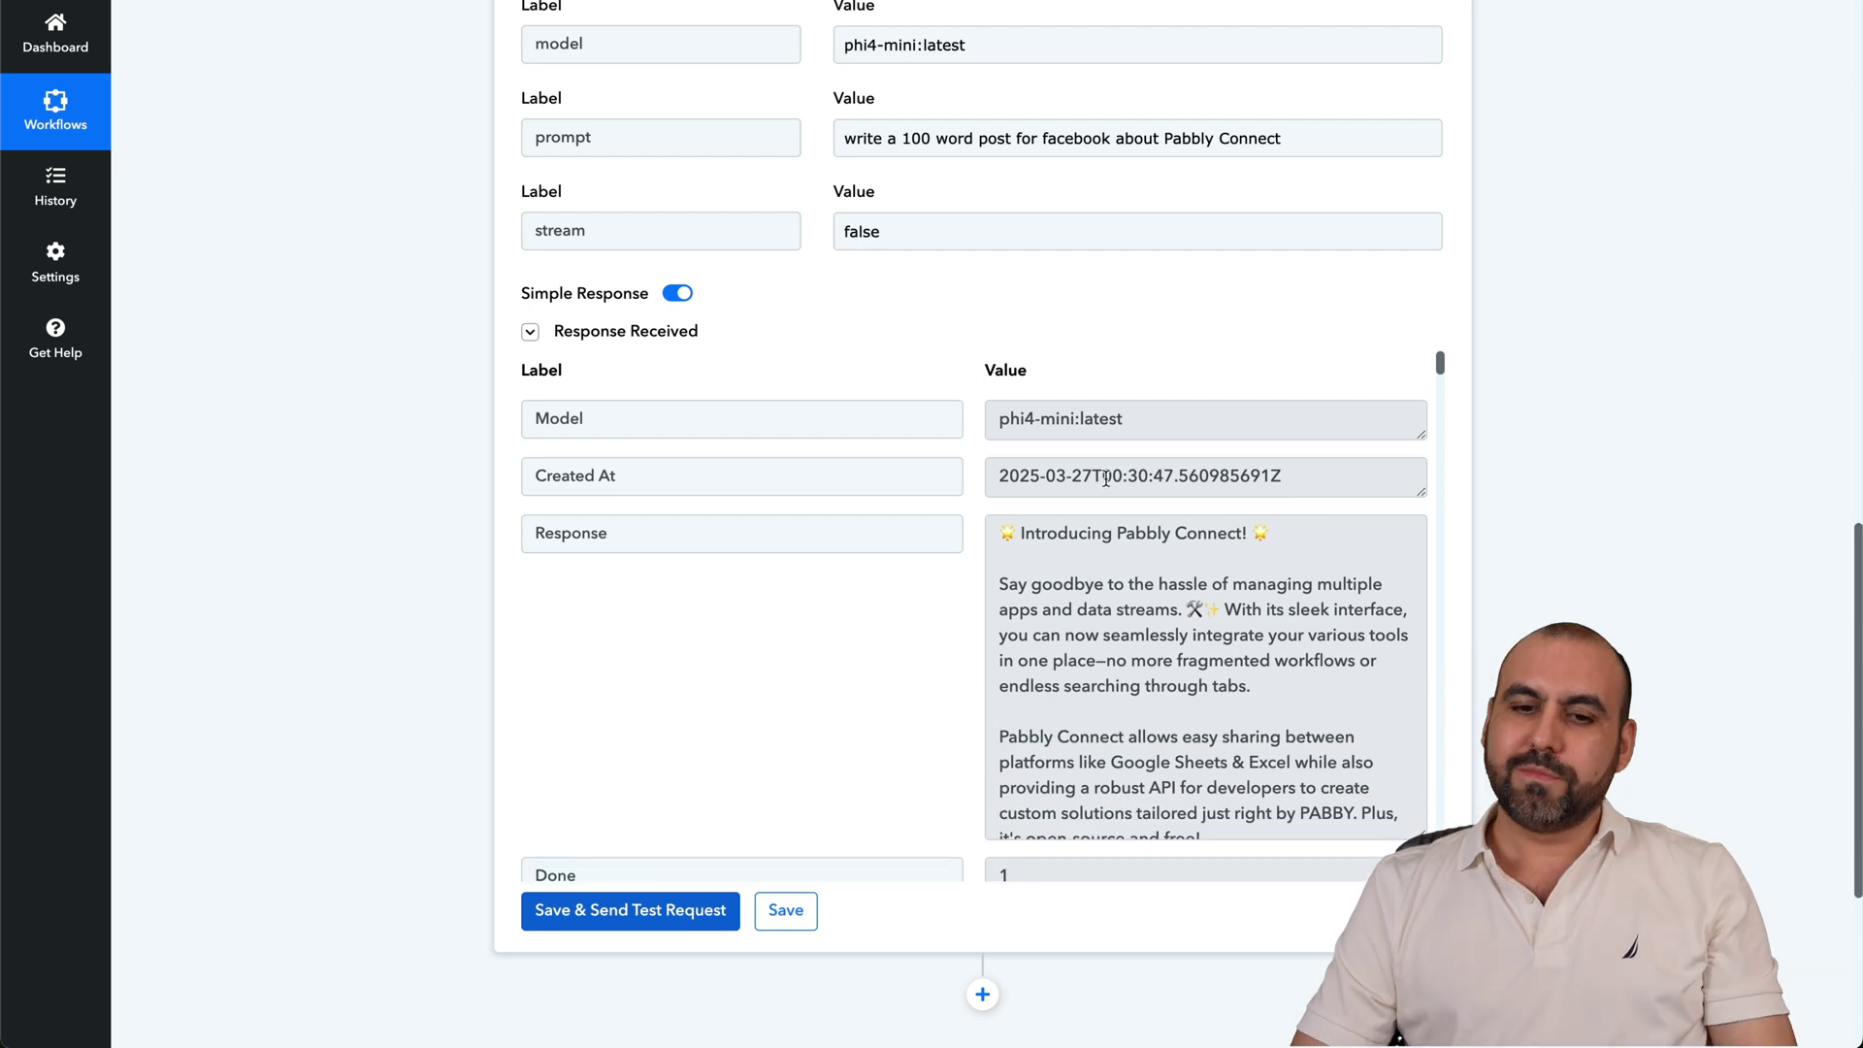
pyautogui.scroll(-3, 1105, 478)
# Review the response's phi4-mini:latest model name, prompt and generated Facebook post
pyautogui.click(1006, 190)
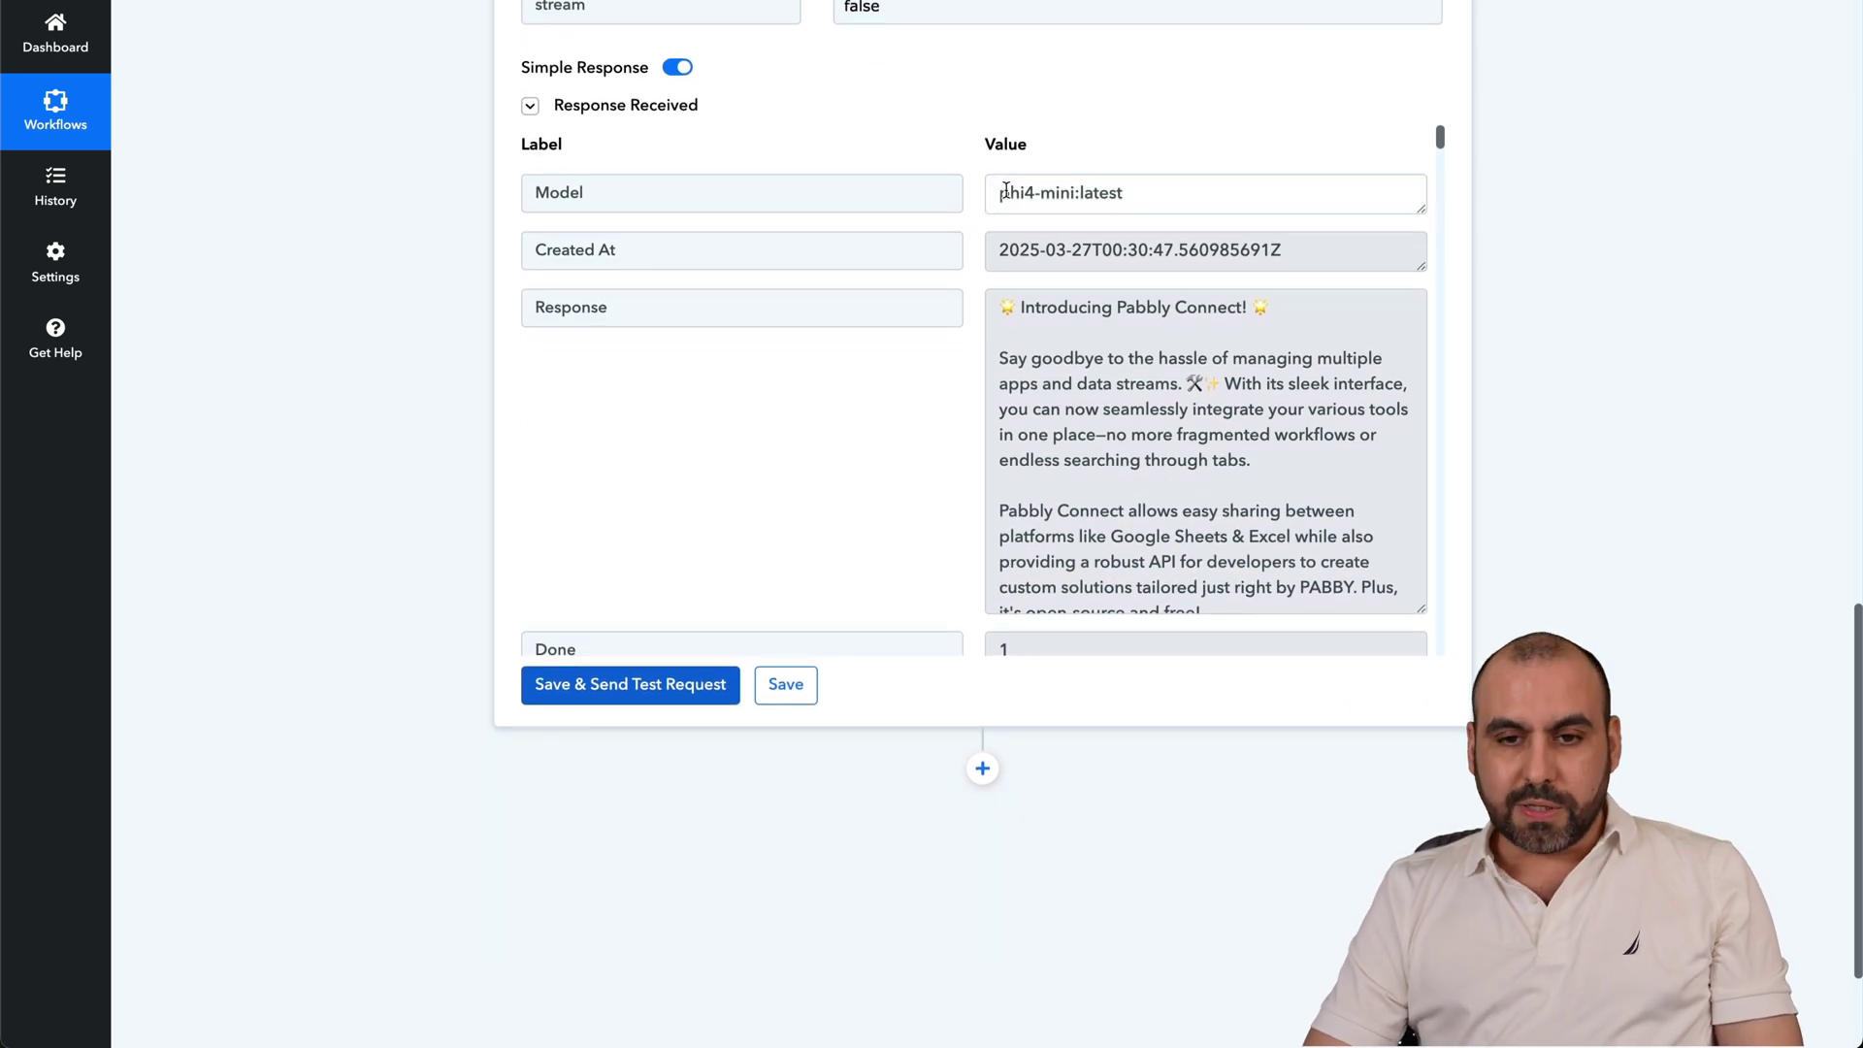
pyautogui.moveTo(1006, 190); pyautogui.dragTo(1221, 183)
pyautogui.click(1176, 408)
pyautogui.scroll(-4, 1329, 476)
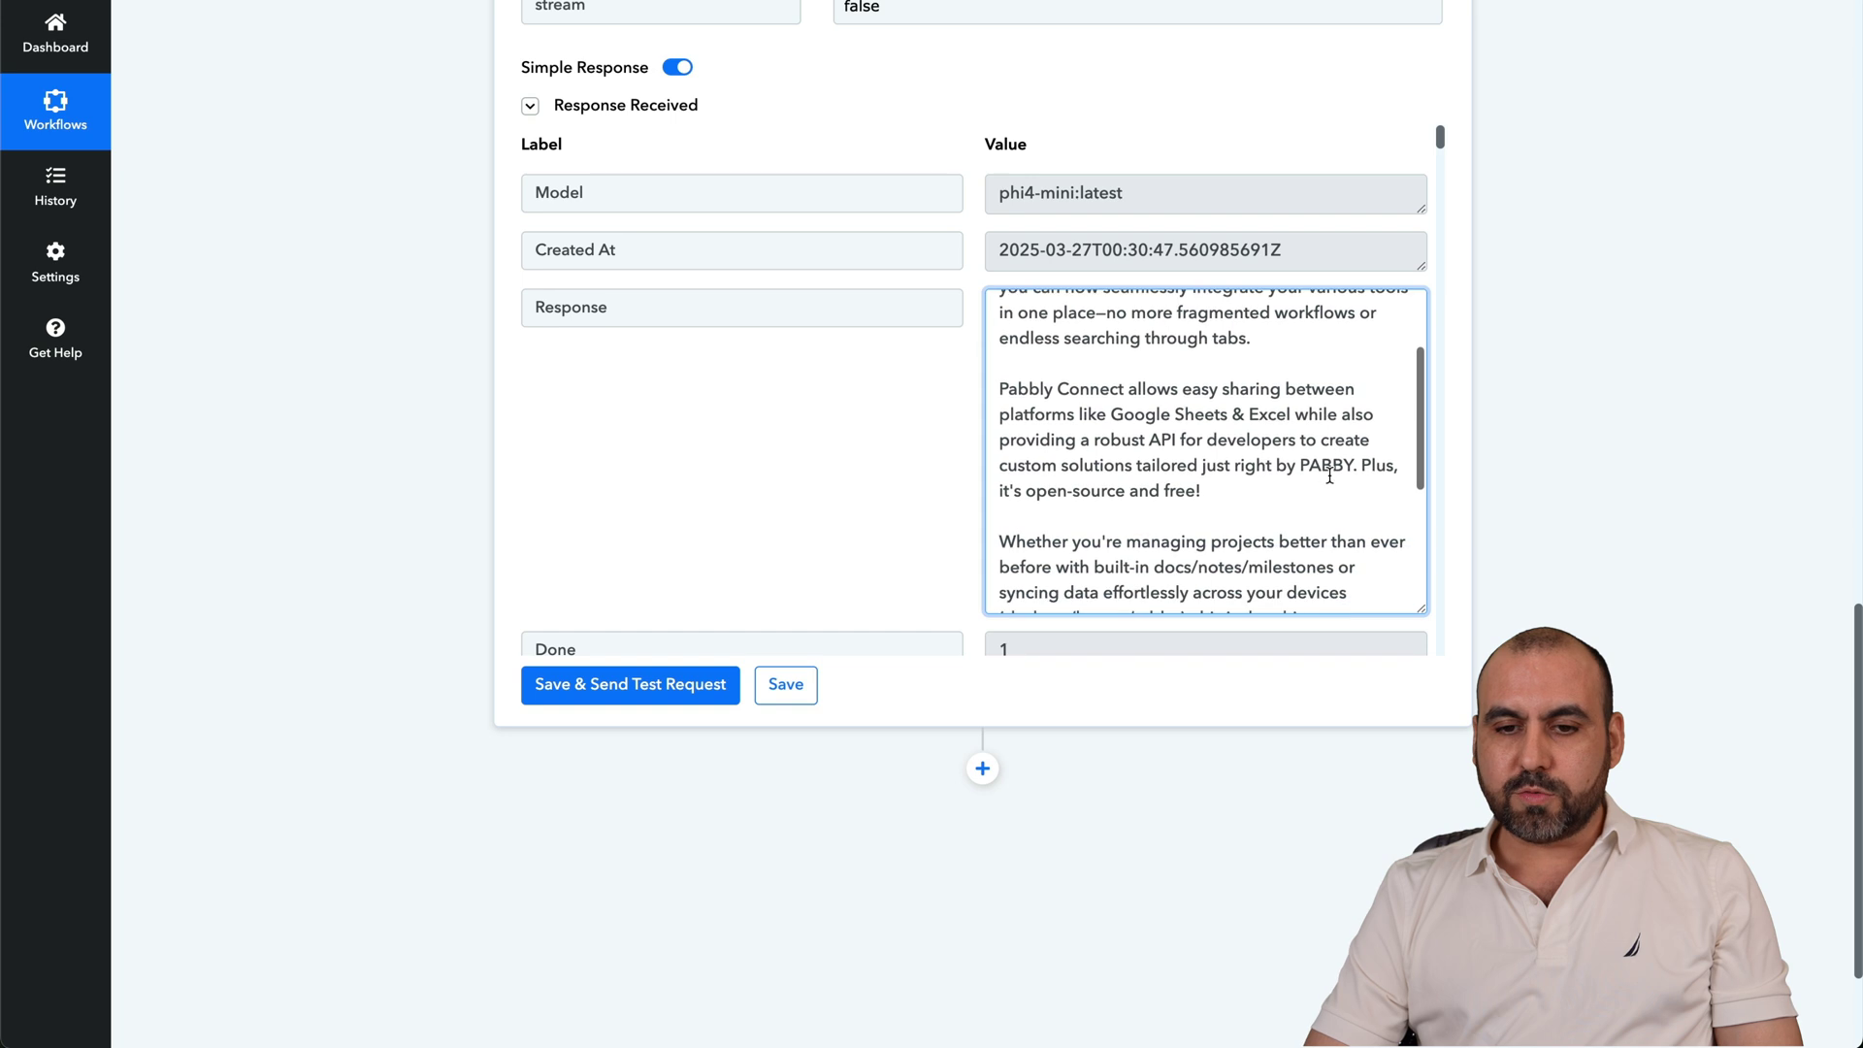
pyautogui.scroll(-3, 1329, 475)
pyautogui.scroll(3, 1329, 475)
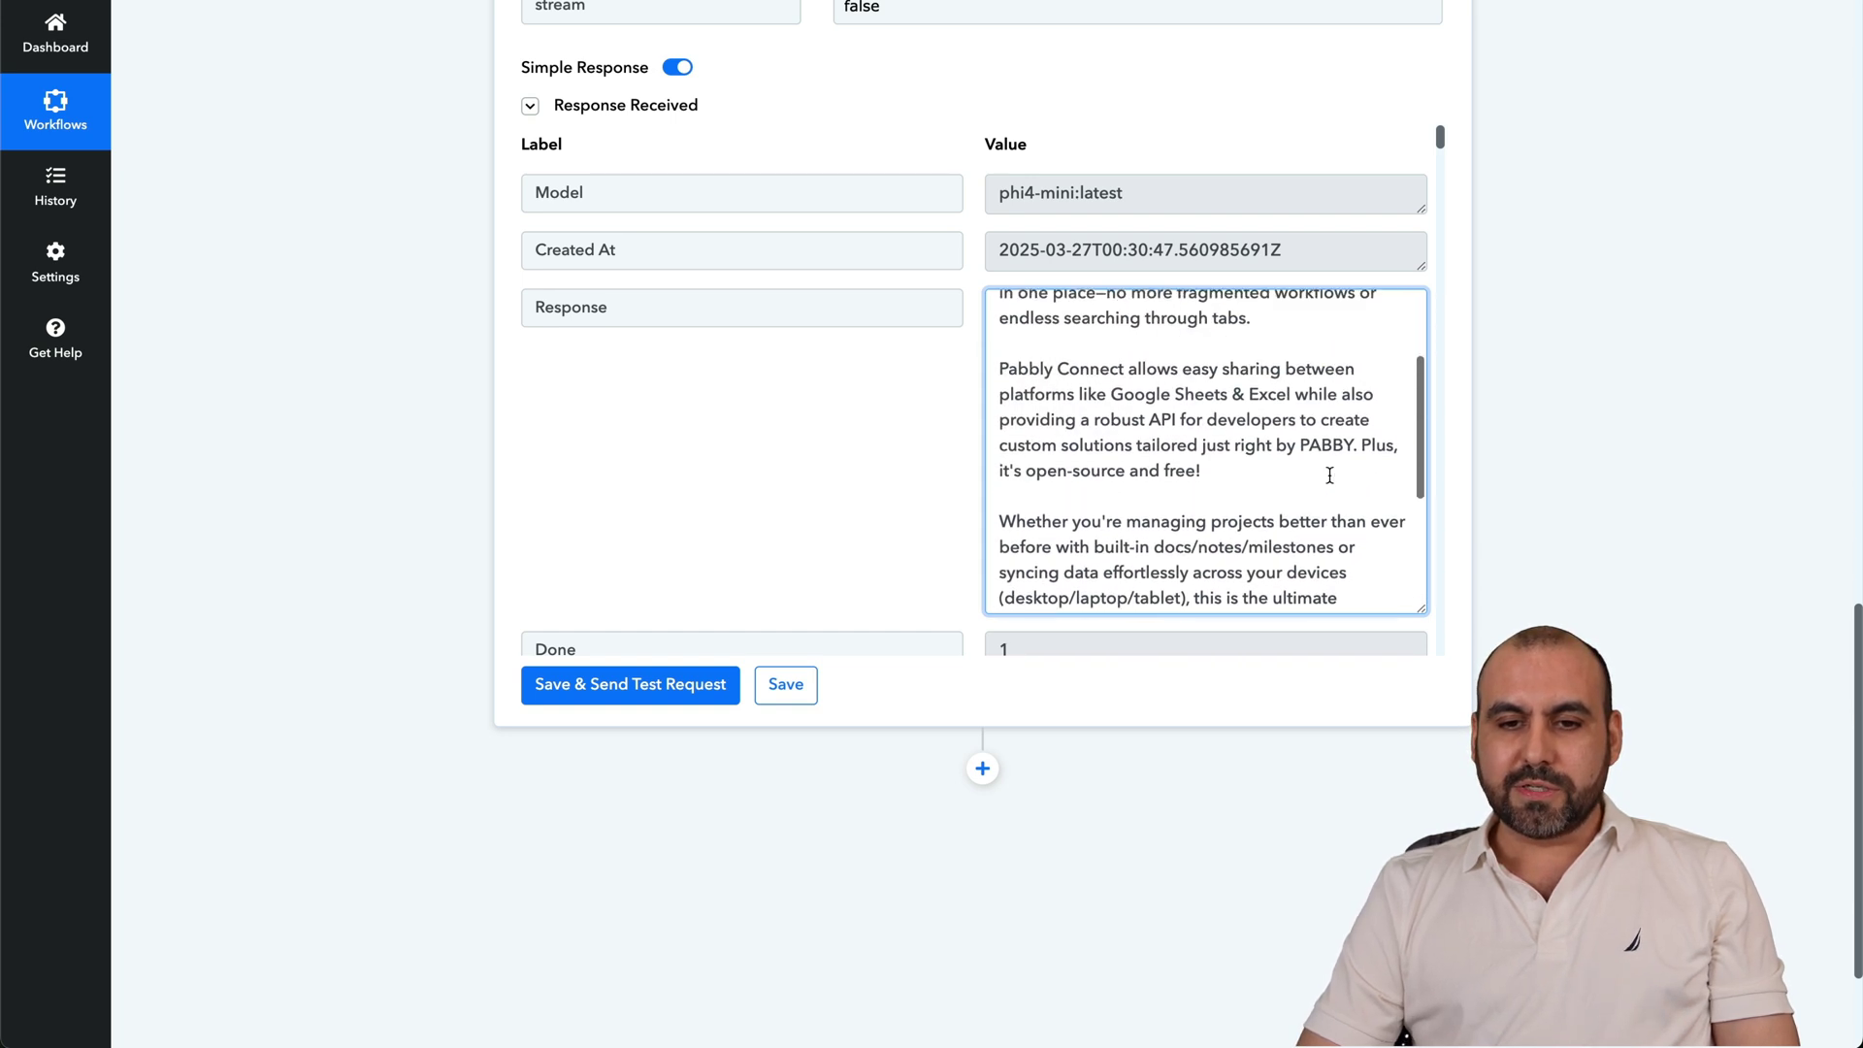
pyautogui.scroll(4, 1329, 476)
pyautogui.scroll(4, 1329, 476)
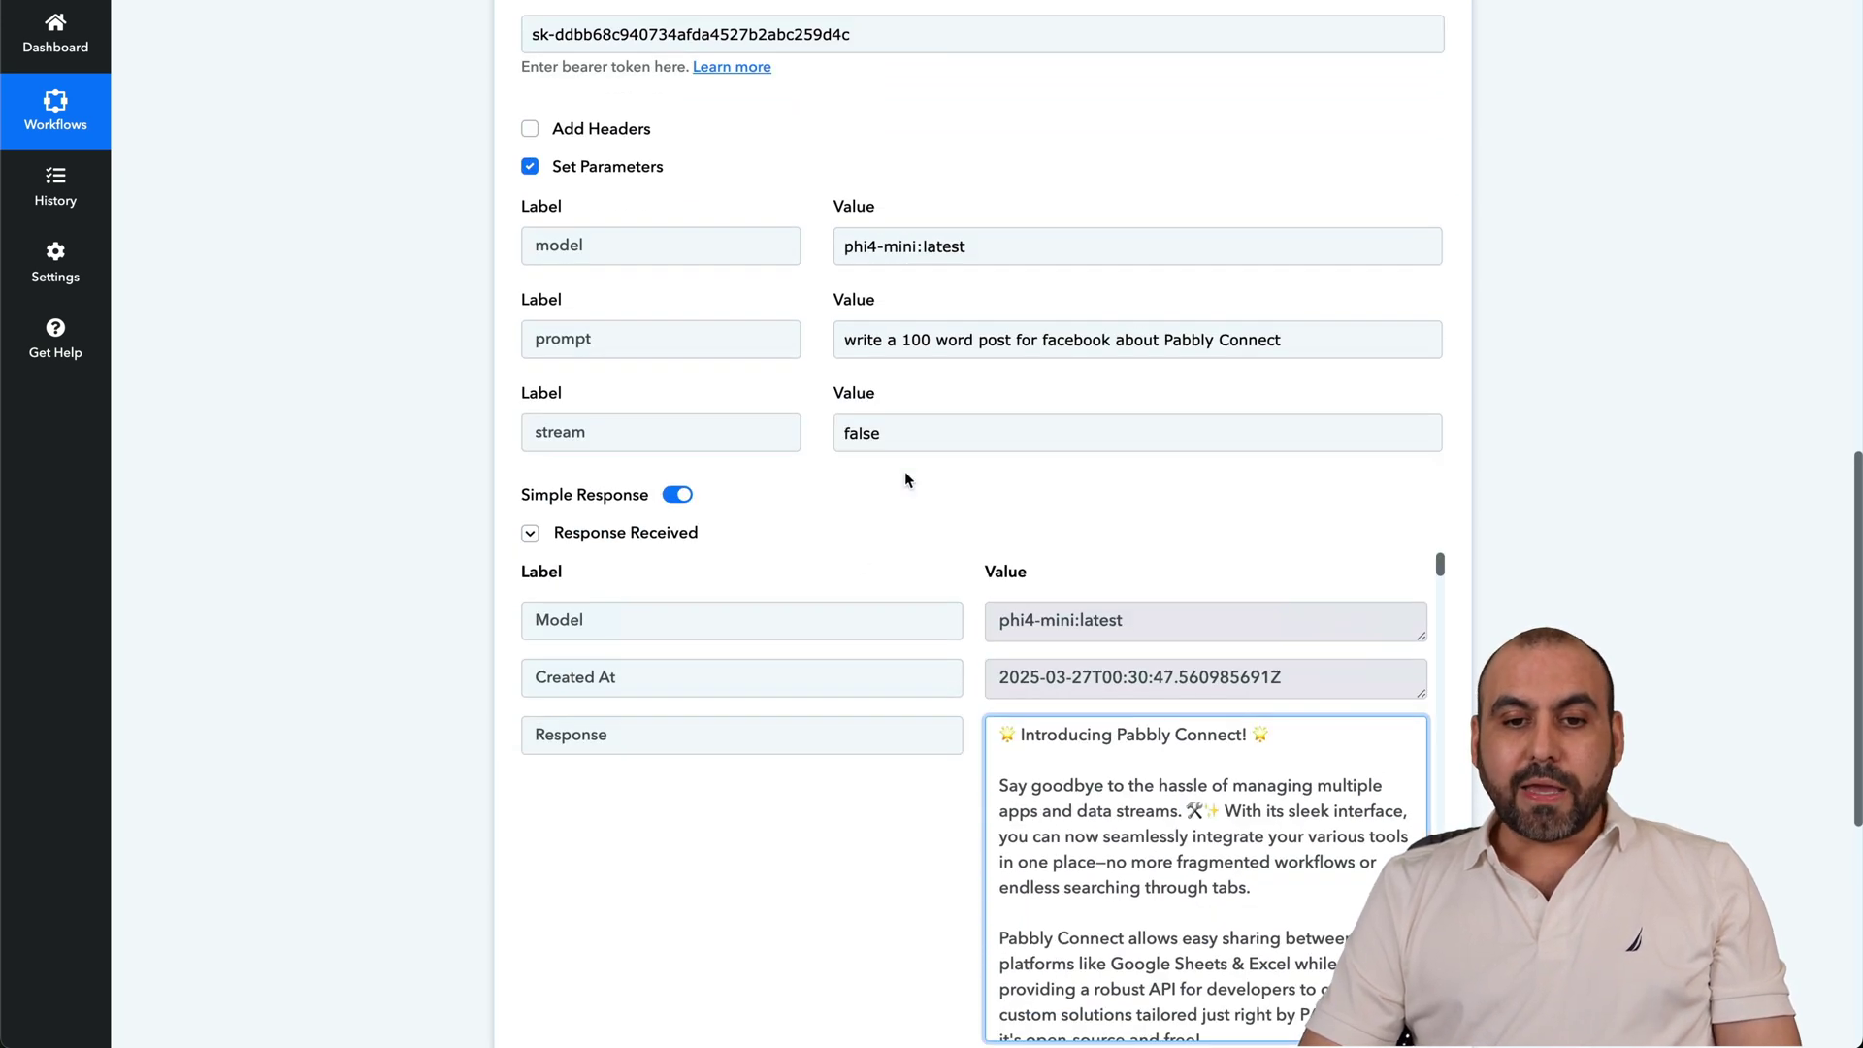
pyautogui.moveTo(842, 339); pyautogui.dragTo(1300, 342)
pyautogui.click(1318, 342)
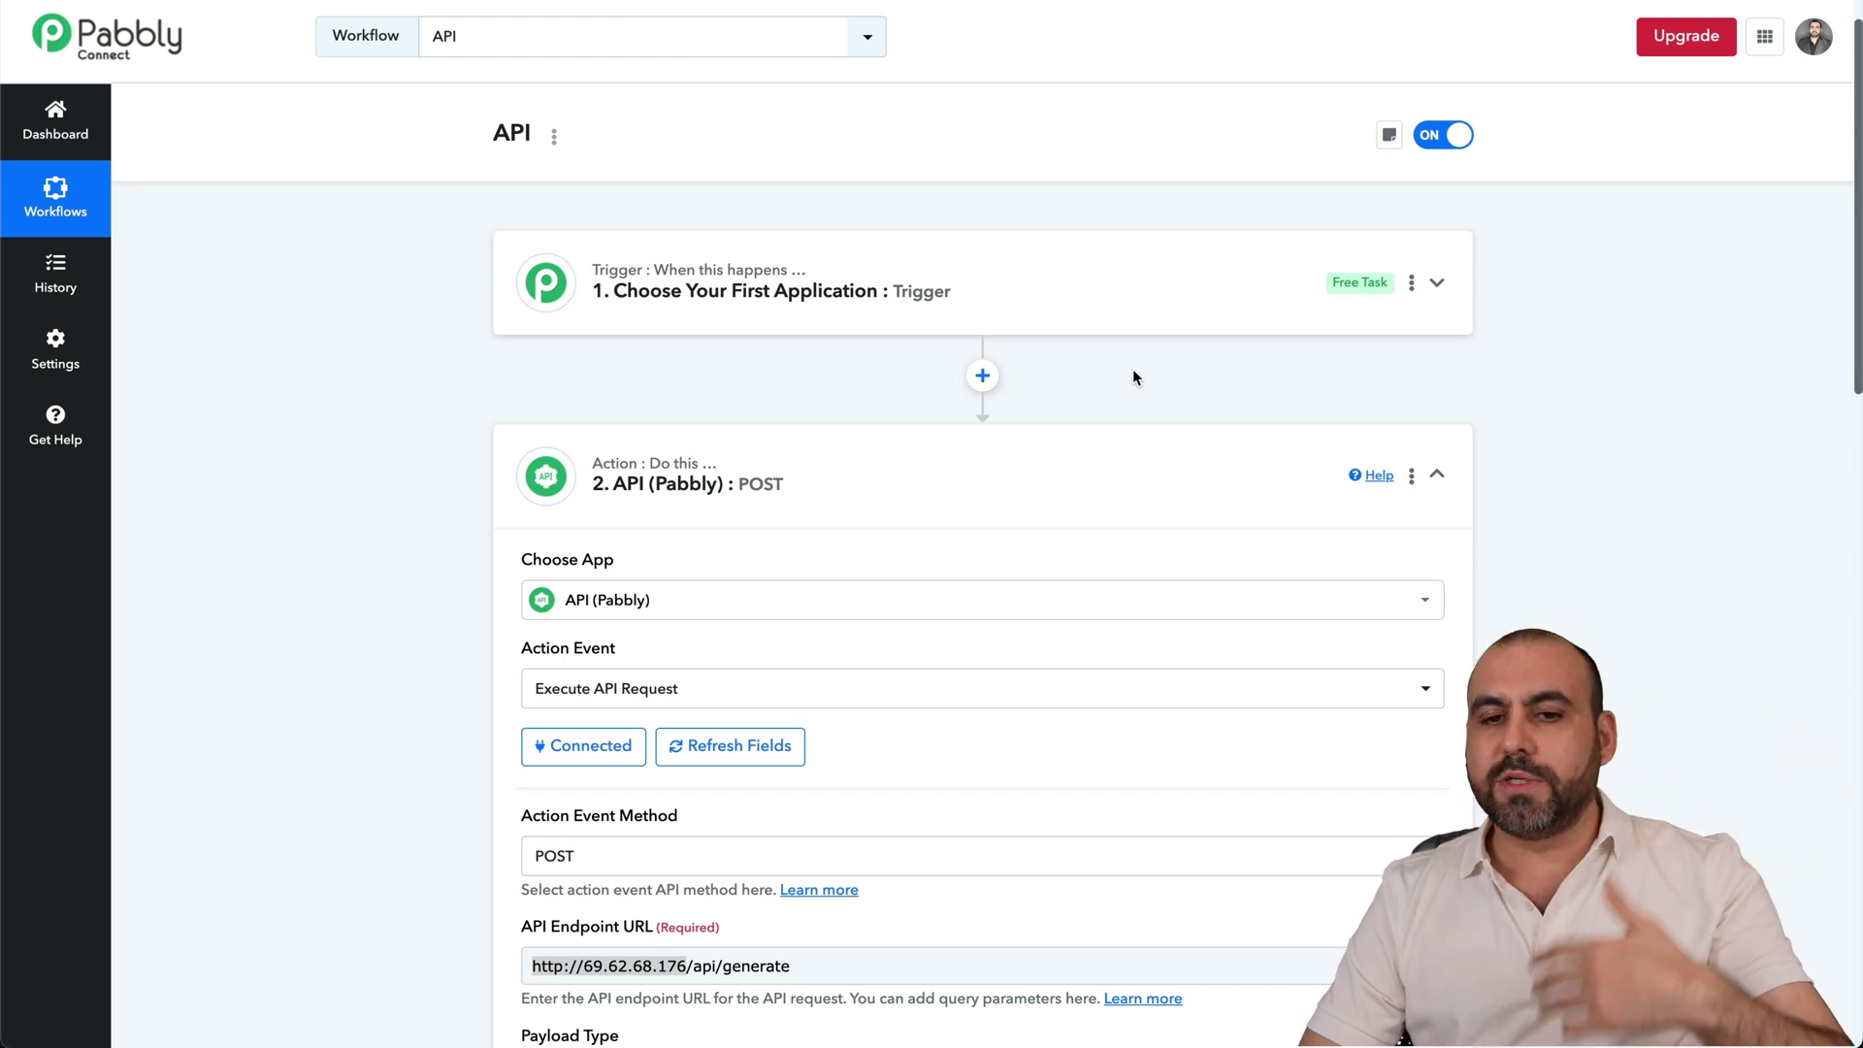
pyautogui.scroll(-12, 1132, 377)
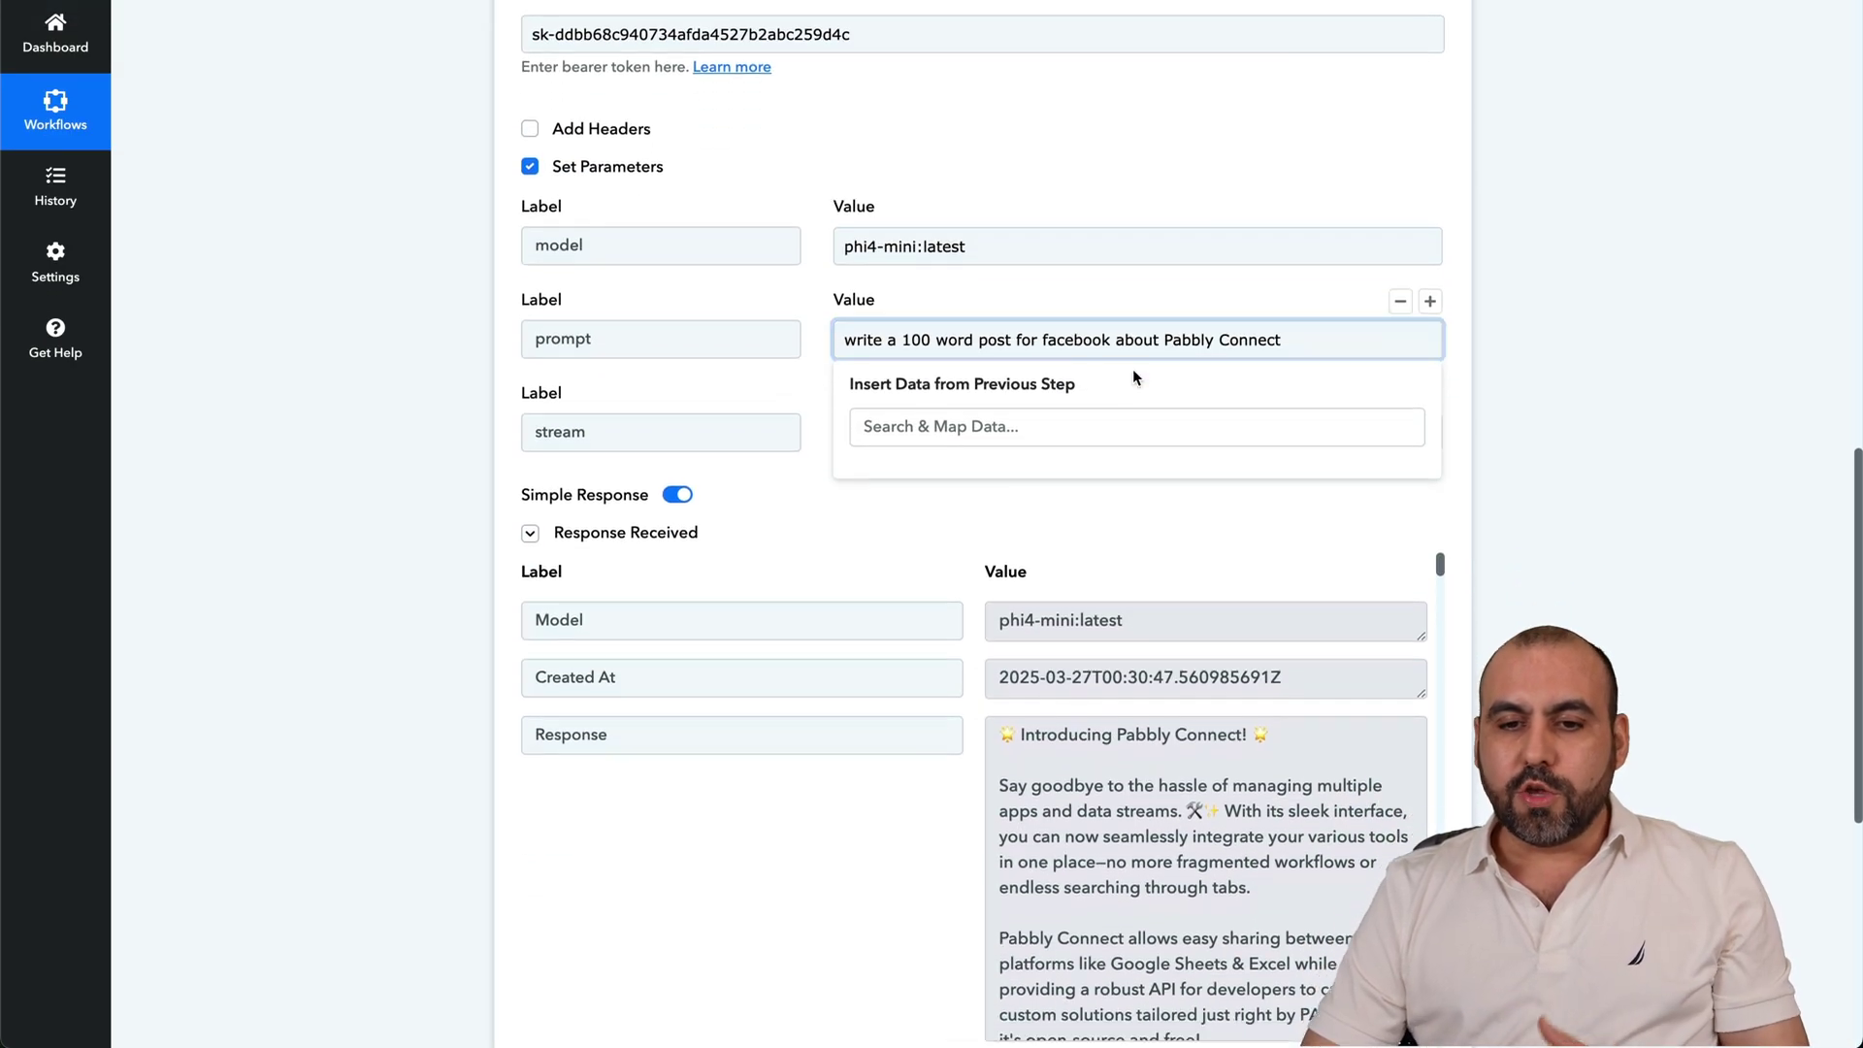
pyautogui.click(1209, 540)
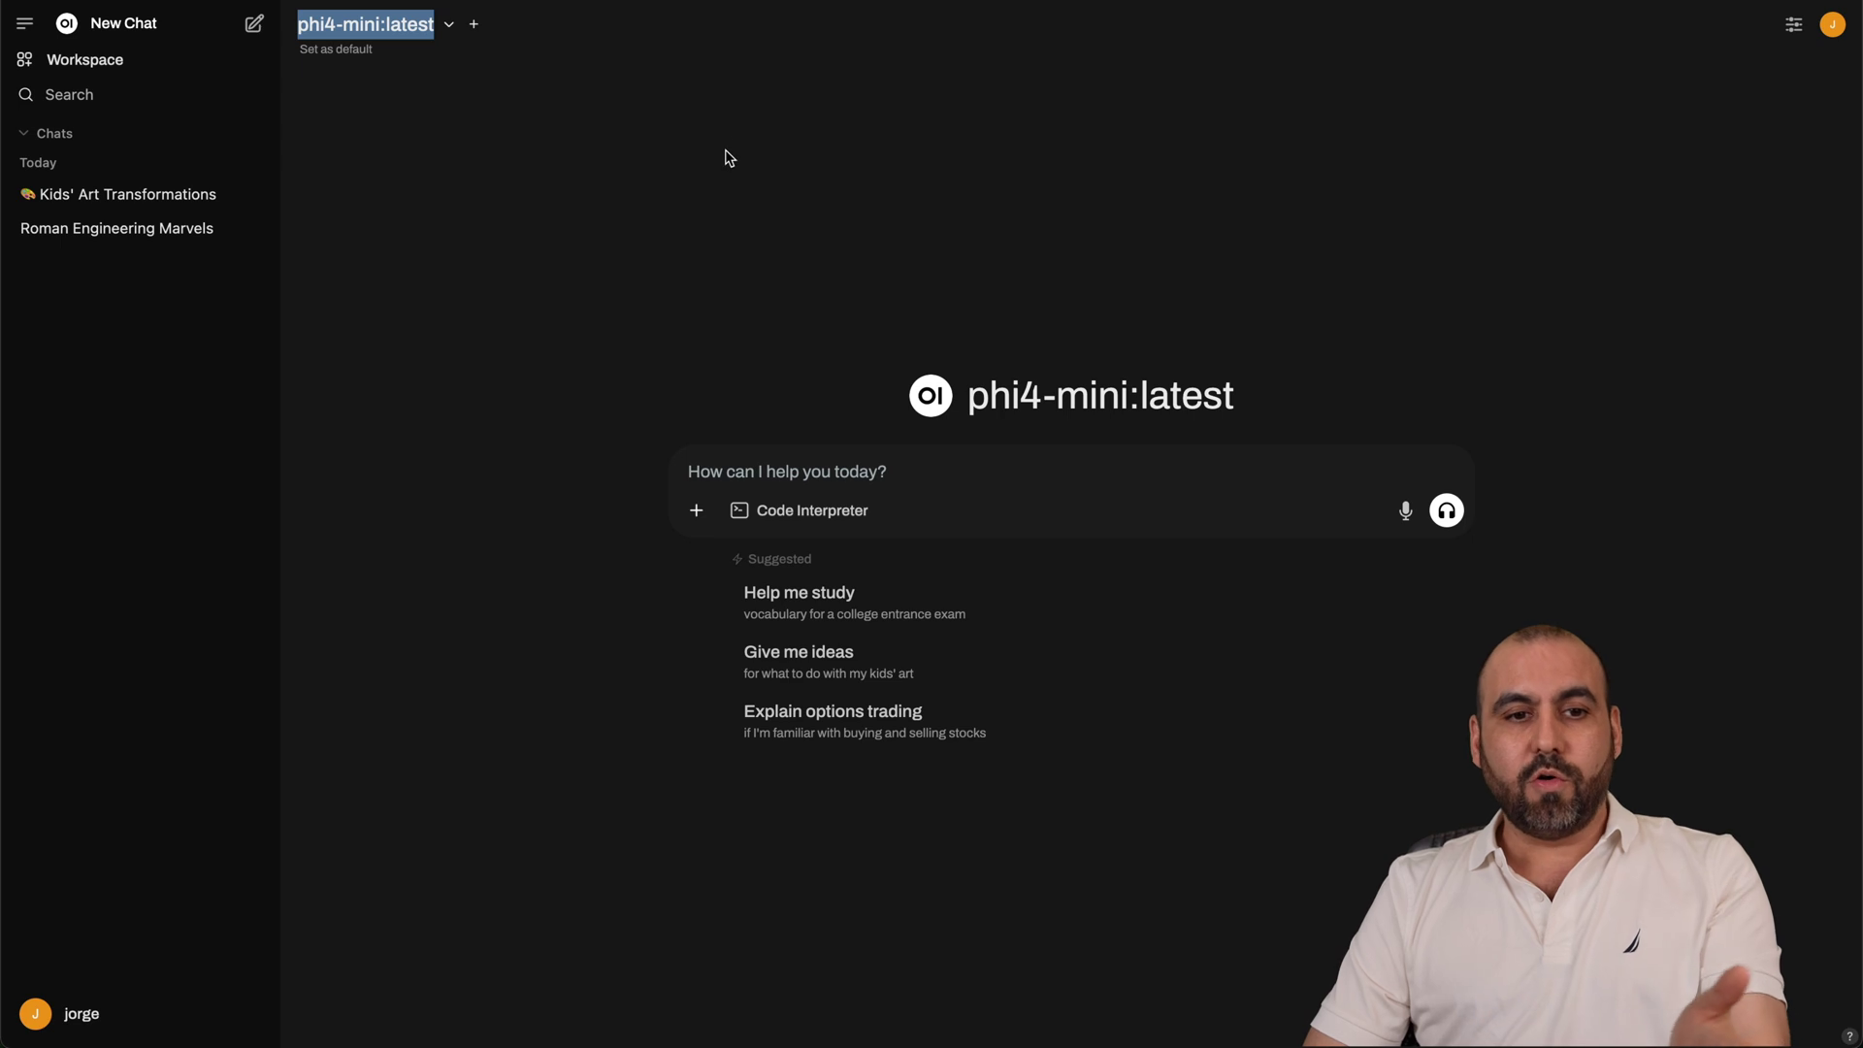
# Check the Hostinger VPS overview showing the KVM 8 server running Ollama
pyautogui.click(727, 157)
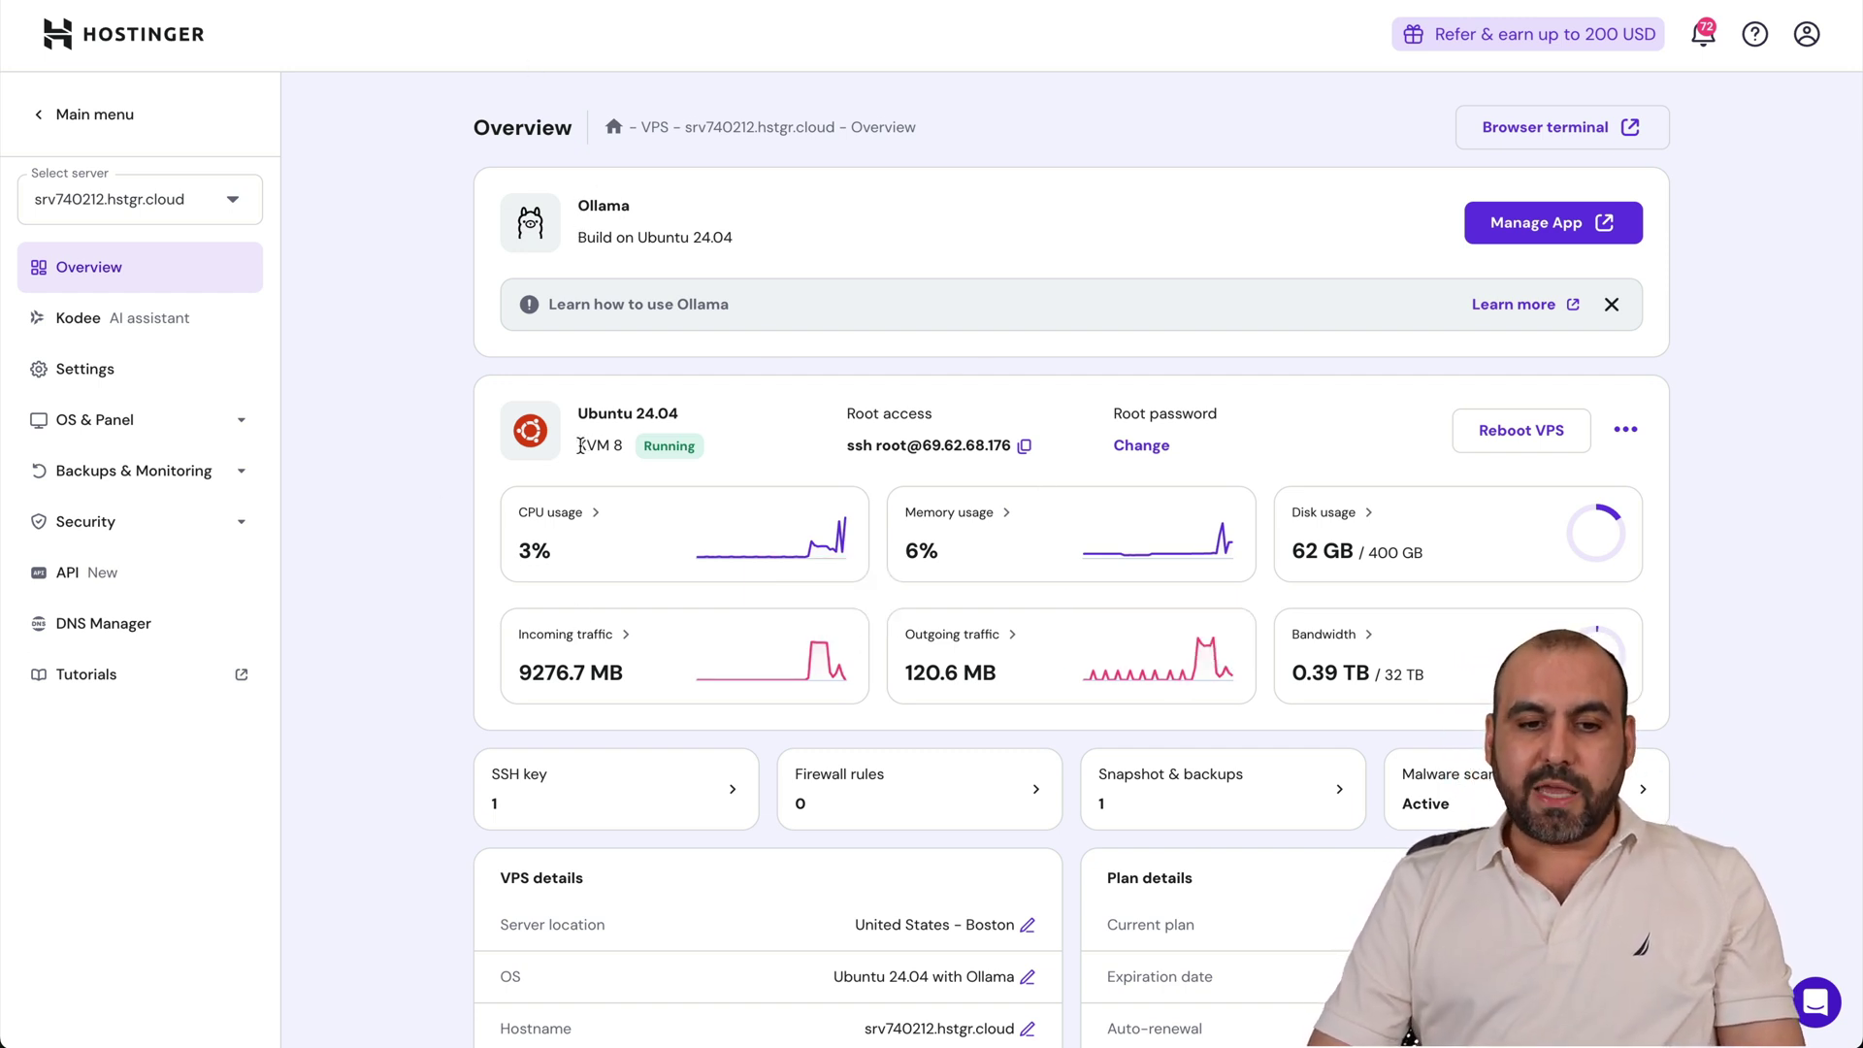
pyautogui.moveTo(578, 445); pyautogui.dragTo(627, 446)
pyautogui.click(838, 382)
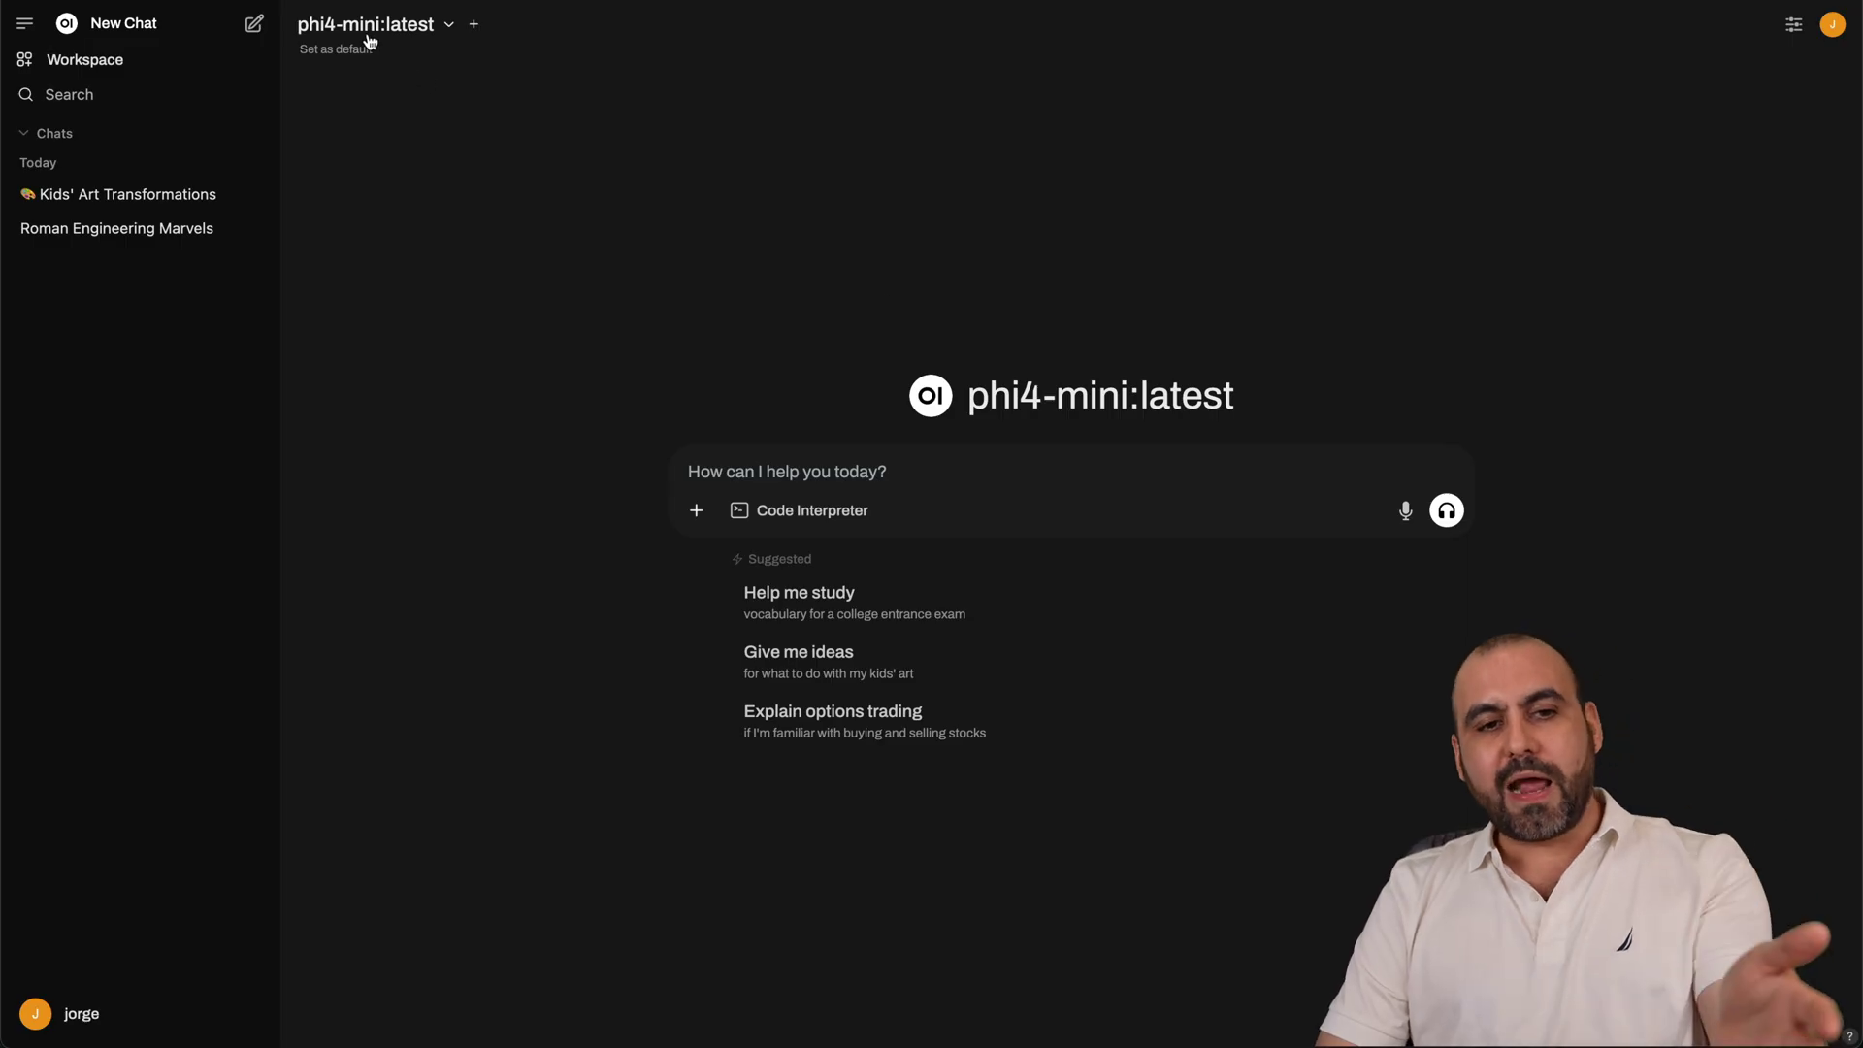
# View the list of installed models in Open WebUI, then close it
pyautogui.click(369, 41)
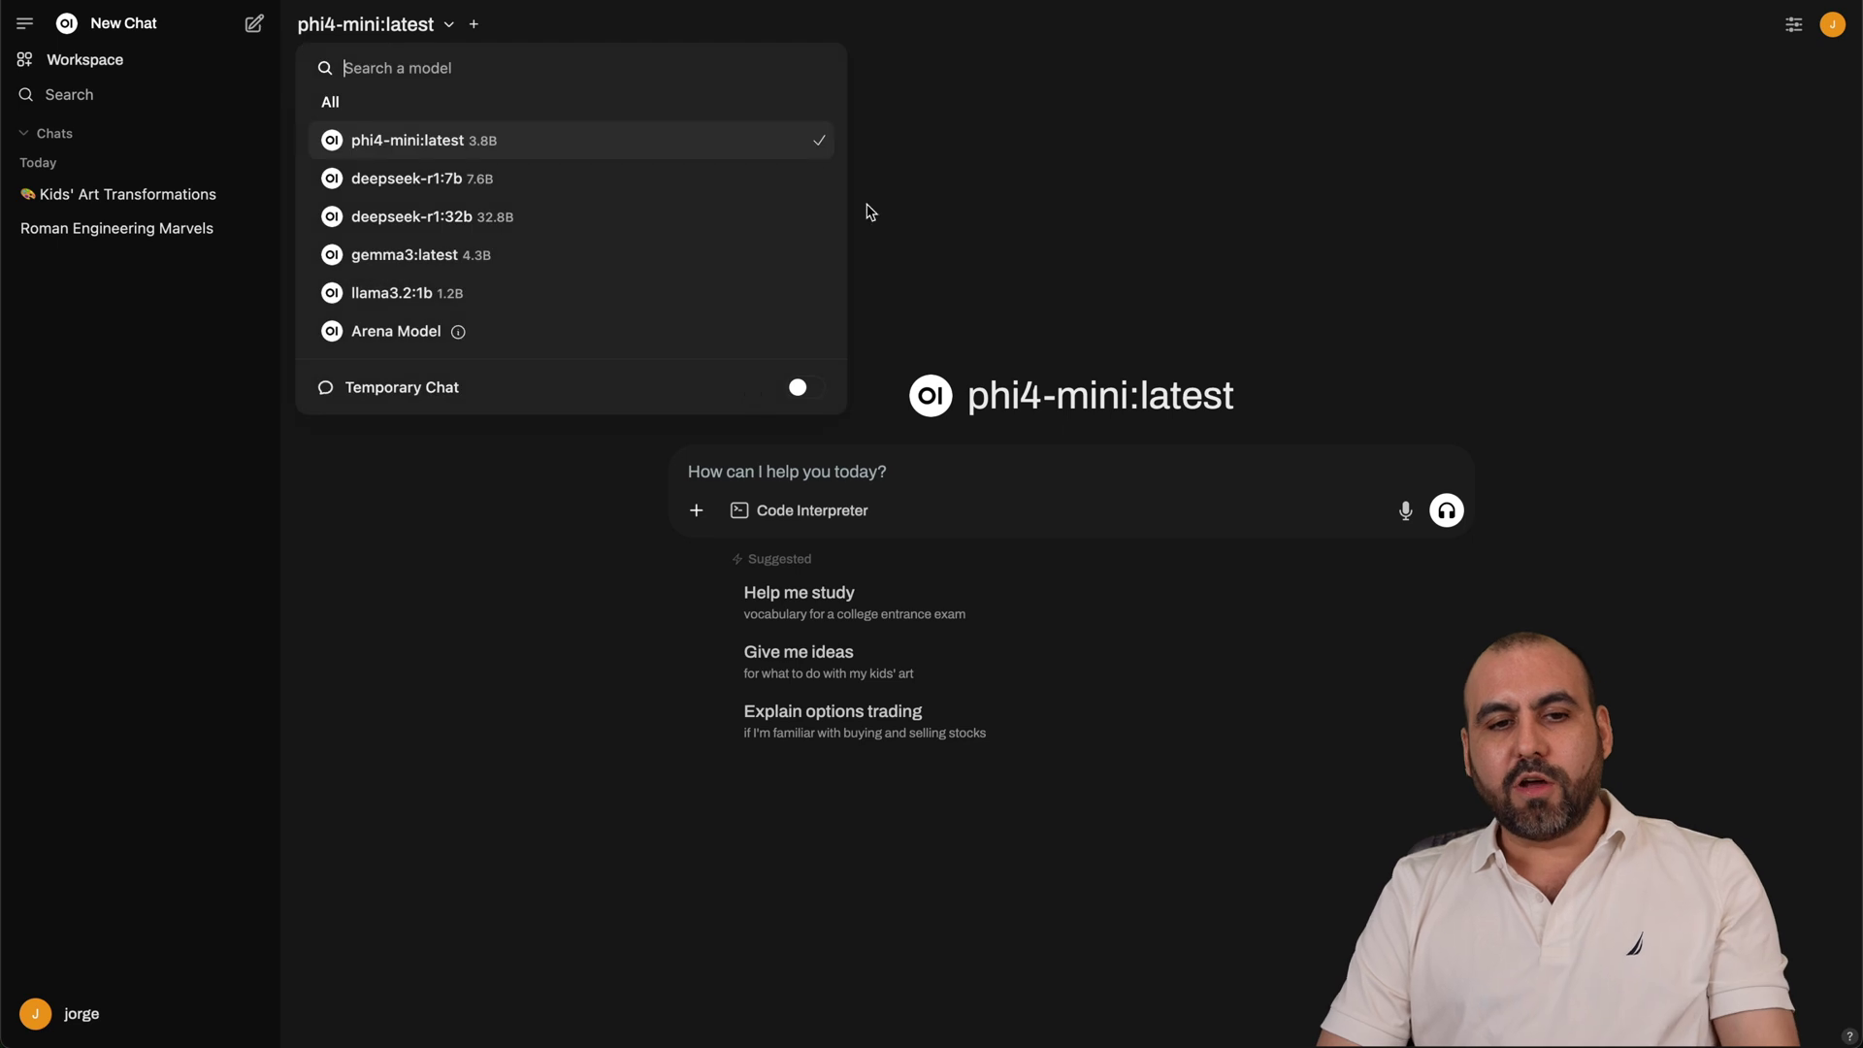
pyautogui.click(685, 636)
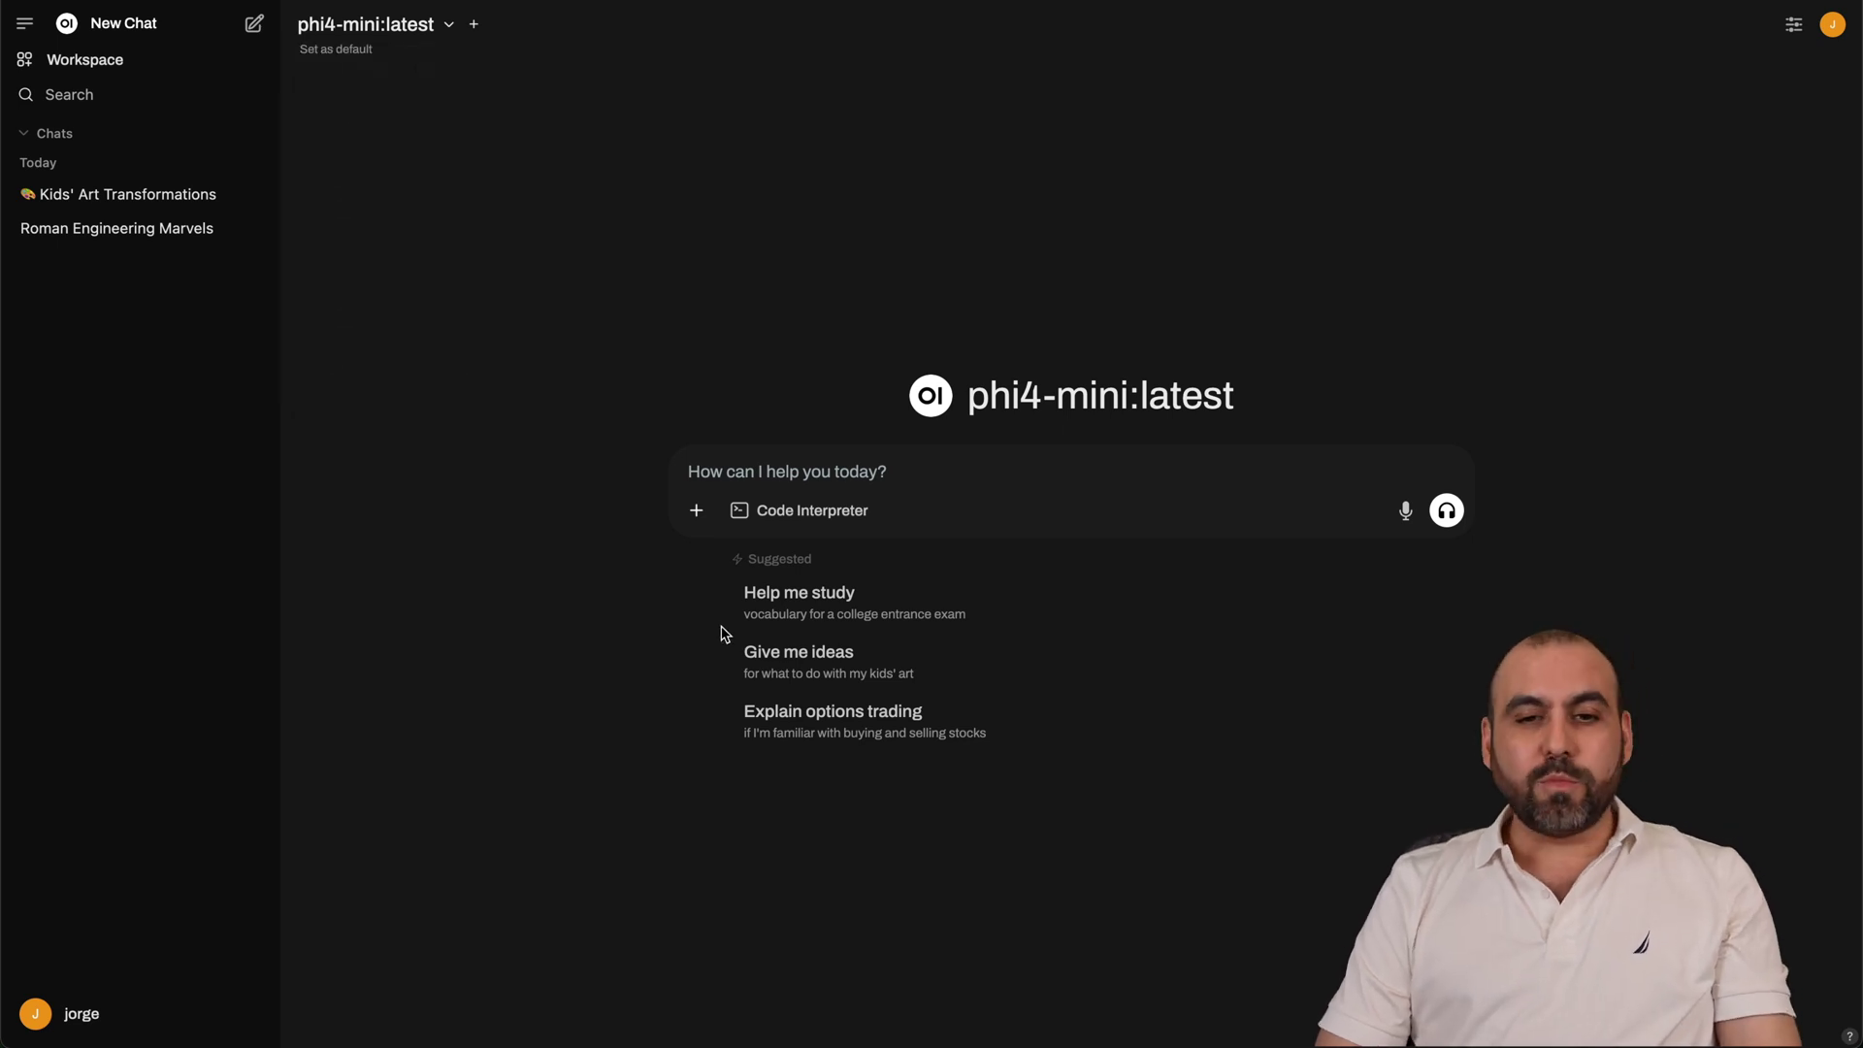